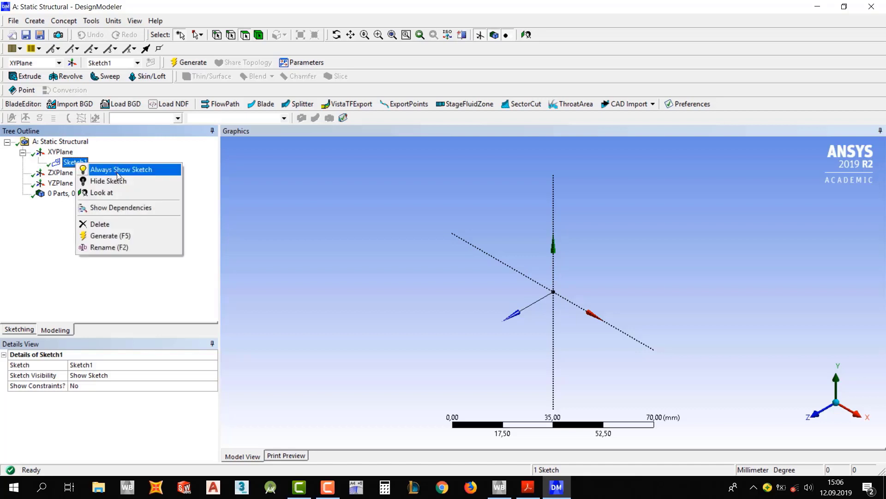
Step: Face Sketch1 and draw a closed stepped polyline from the origin, about 103 mm long and 65 mm high, with a narrower section at the right
click(110, 192)
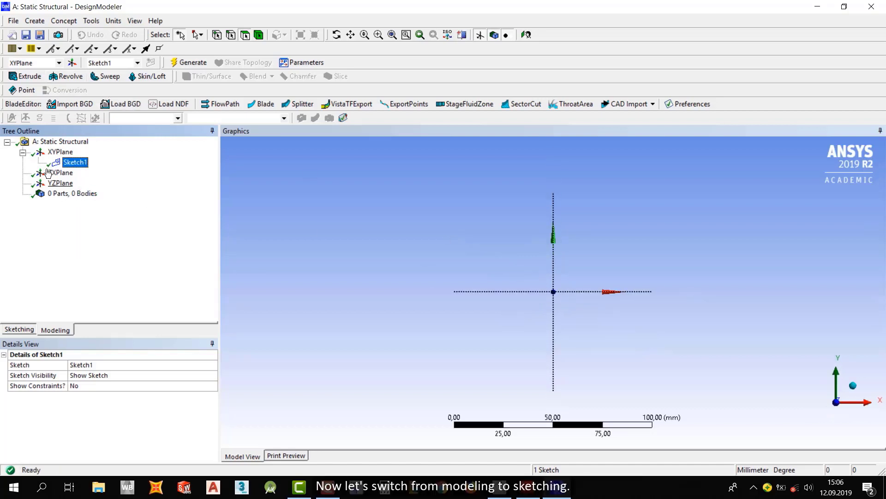
click(19, 329)
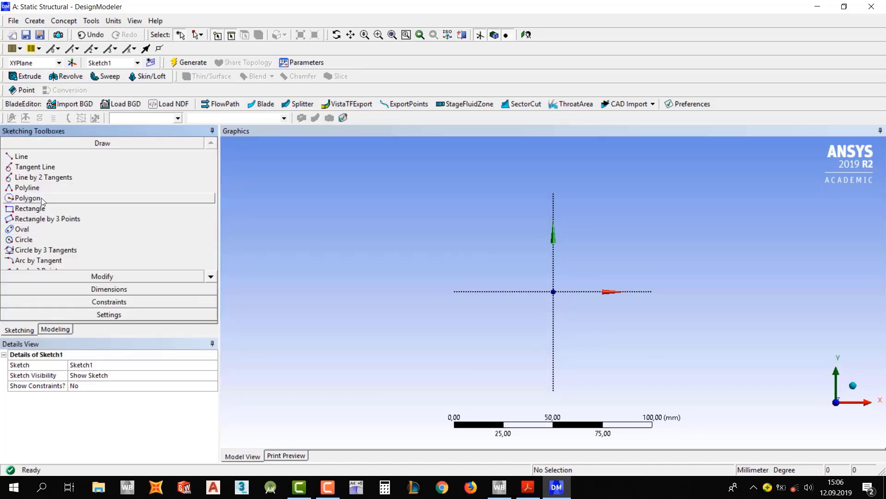
click(16, 189)
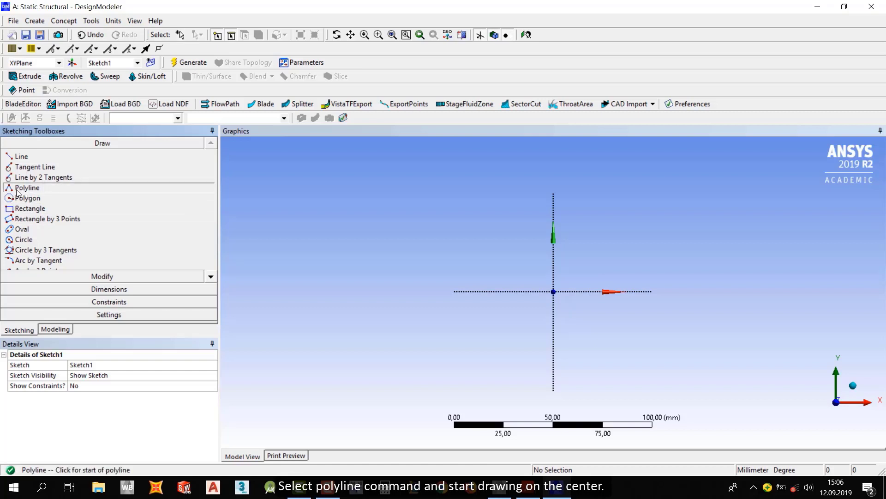
click(553, 290)
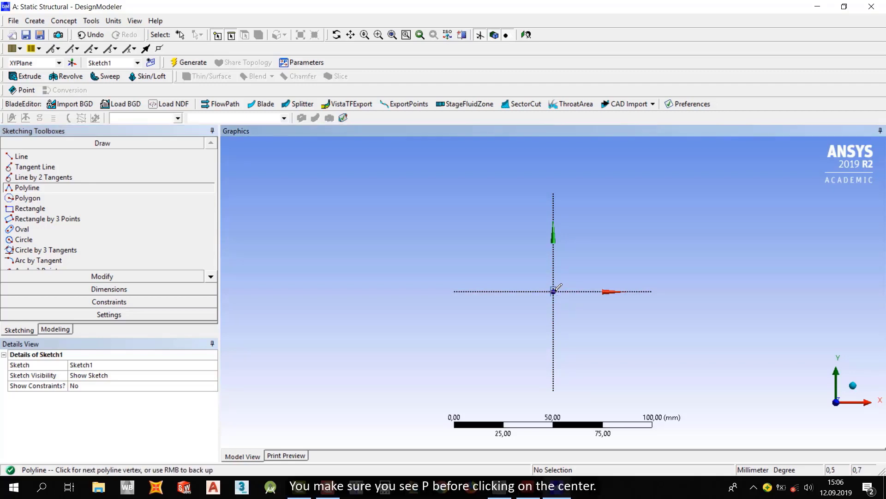
click(686, 290)
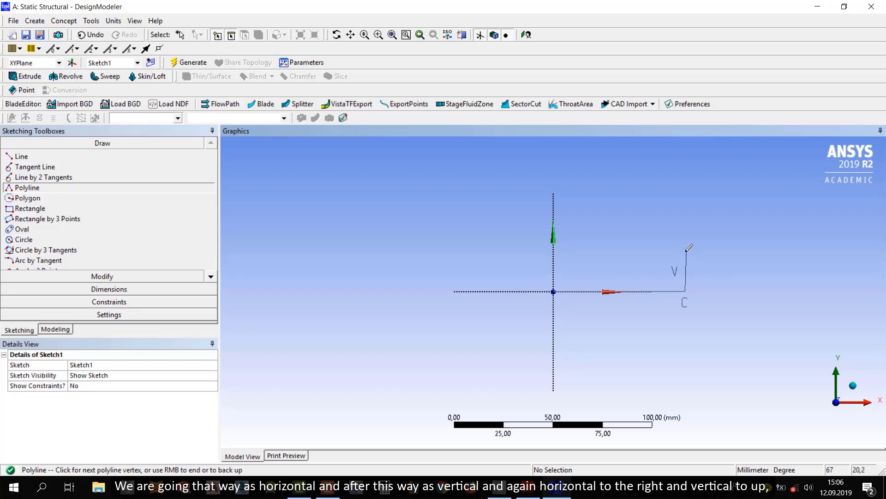
click(687, 252)
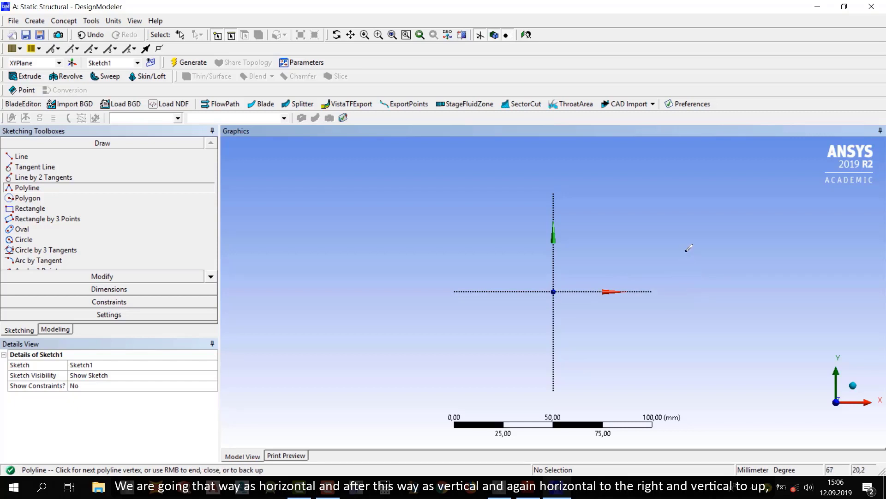
click(757, 252)
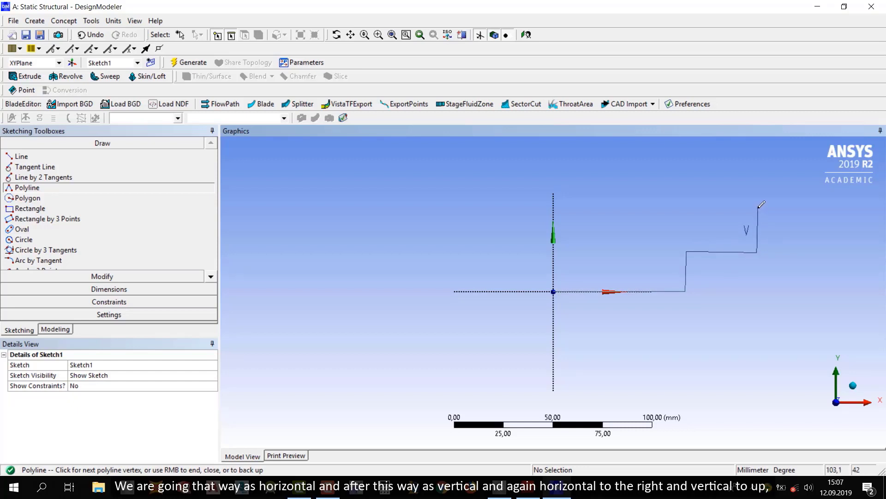
click(758, 208)
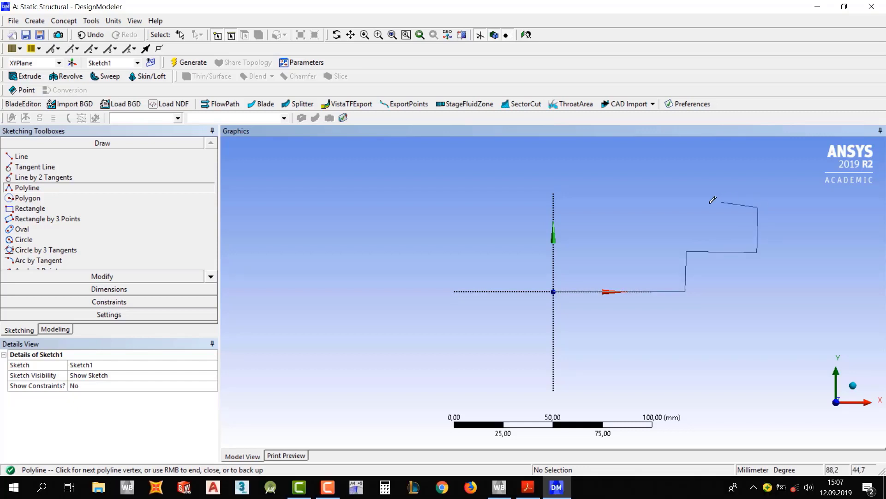
click(687, 208)
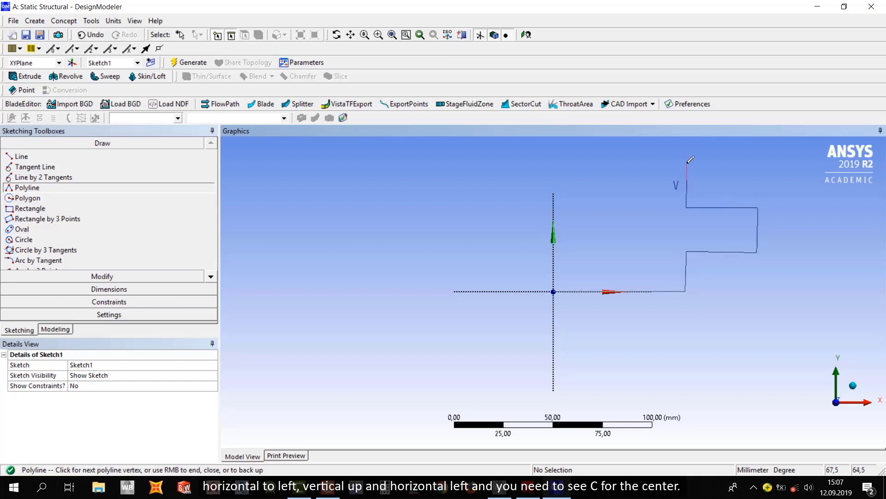
click(687, 162)
click(554, 162)
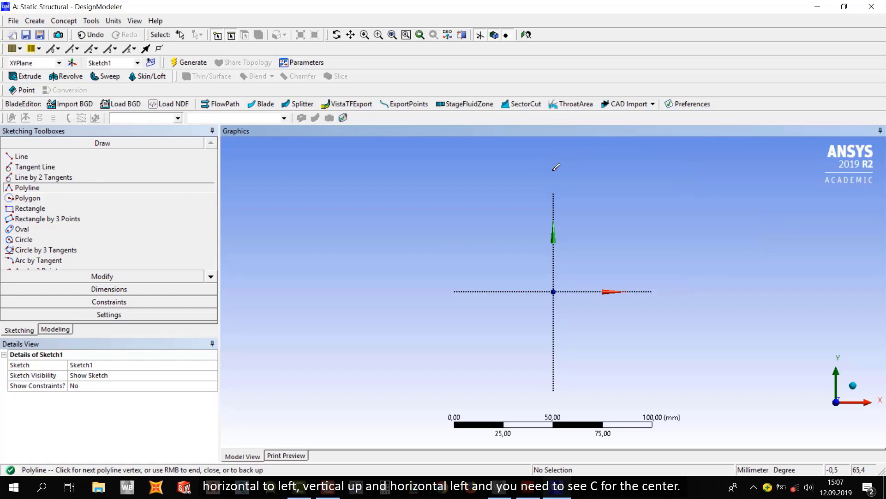
click(553, 291)
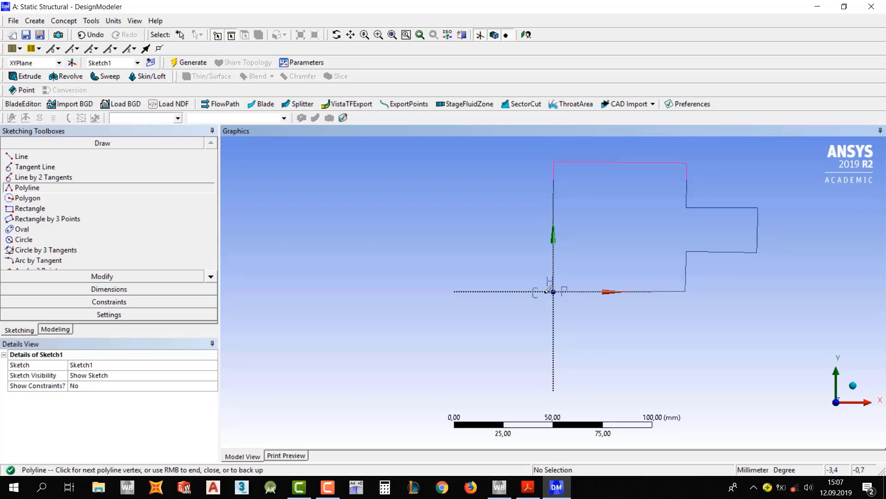
right_click(442, 245)
click(467, 255)
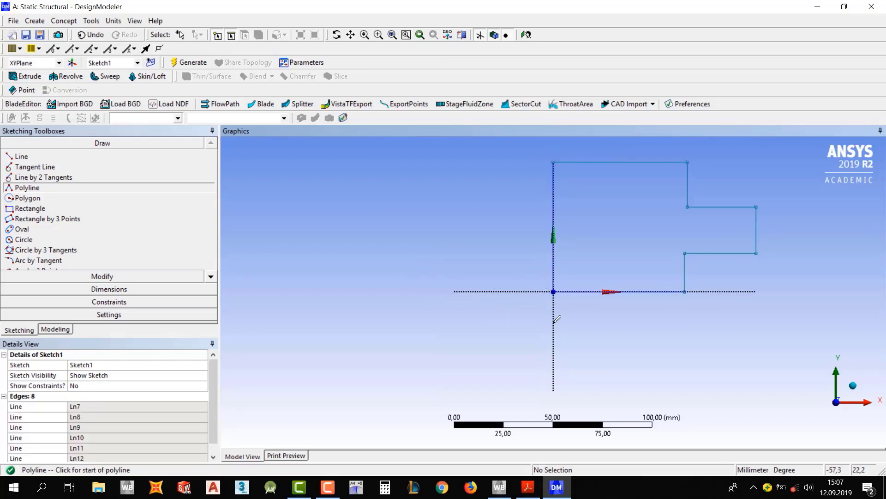
Step: Dimension the full-height left edge of the profile and set it to 100 mm
scroll(436, 293, down, 1)
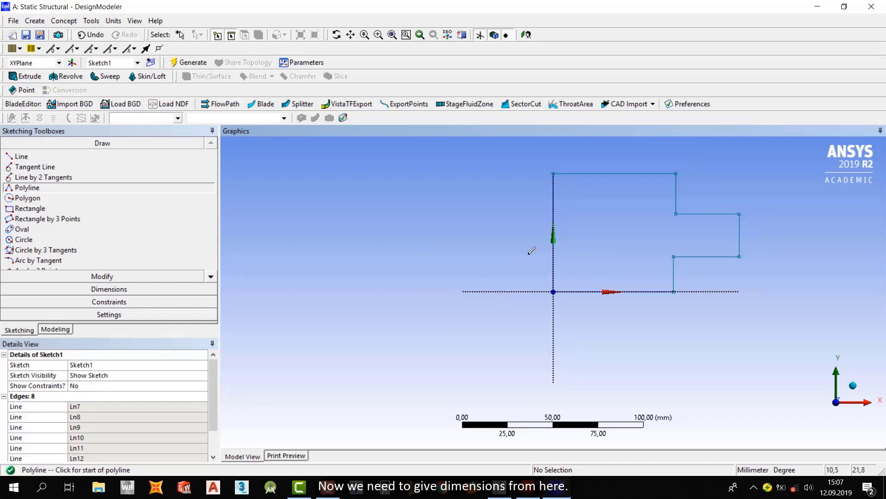
scroll(534, 249, down, 1)
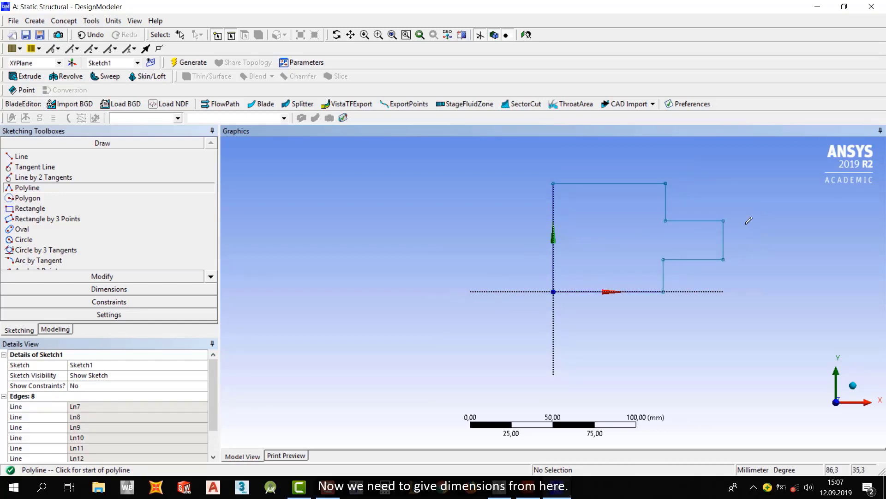
click(107, 288)
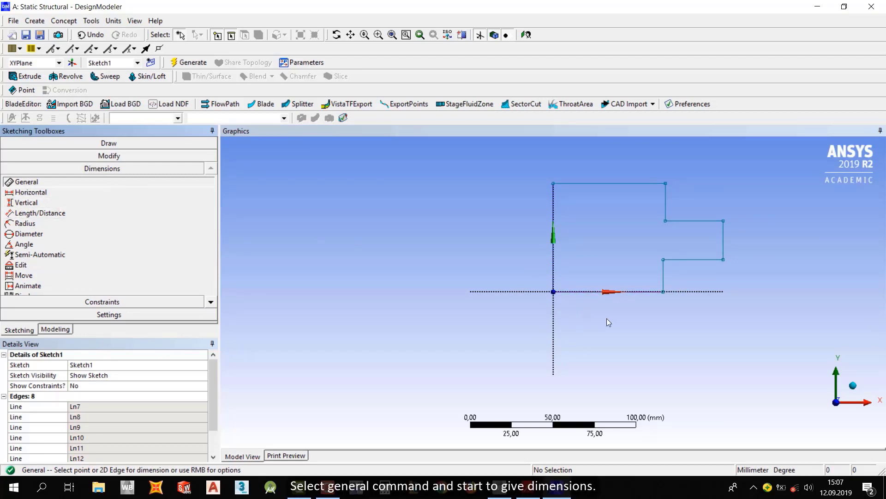
click(554, 270)
click(530, 242)
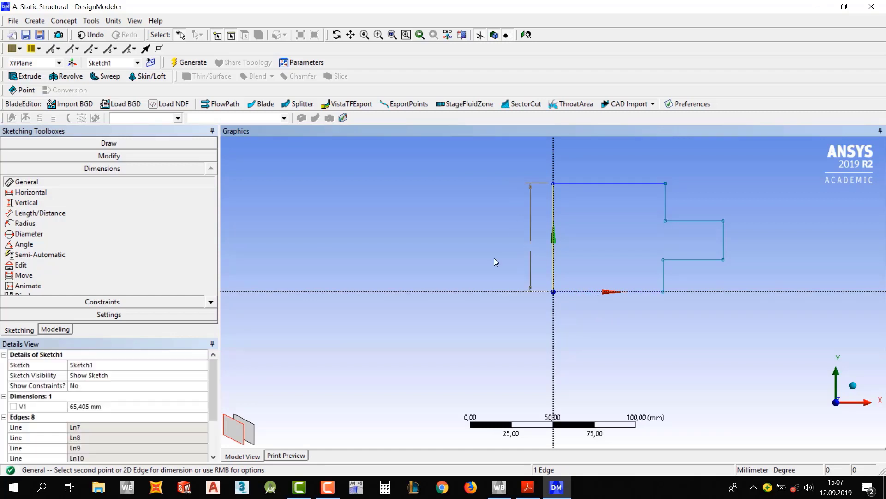
click(86, 407)
text(1)
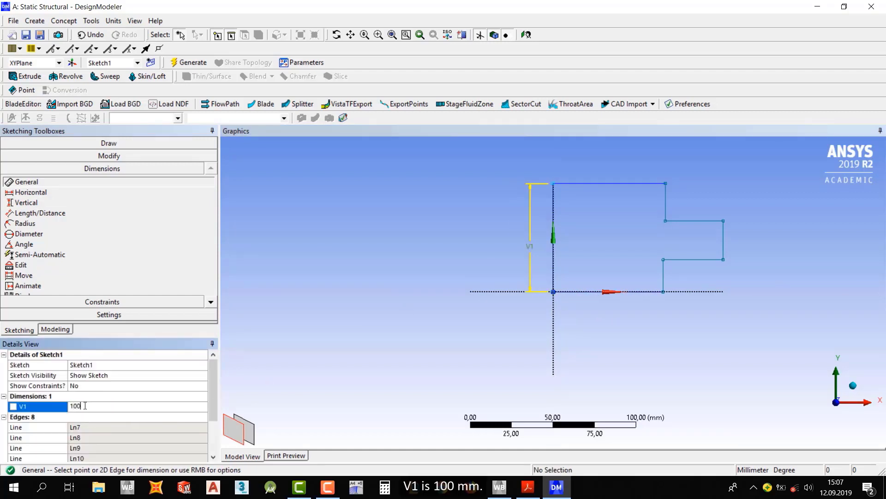
text(00)
key(Return)
Step: Dimension the right end edge of the narrow section and set its height to 50 mm
scroll(632, 258, down, 3)
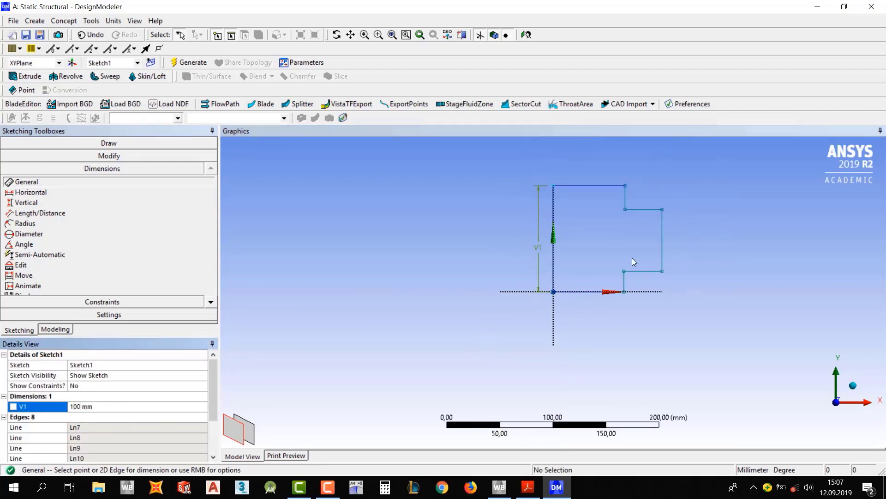
click(663, 248)
click(679, 241)
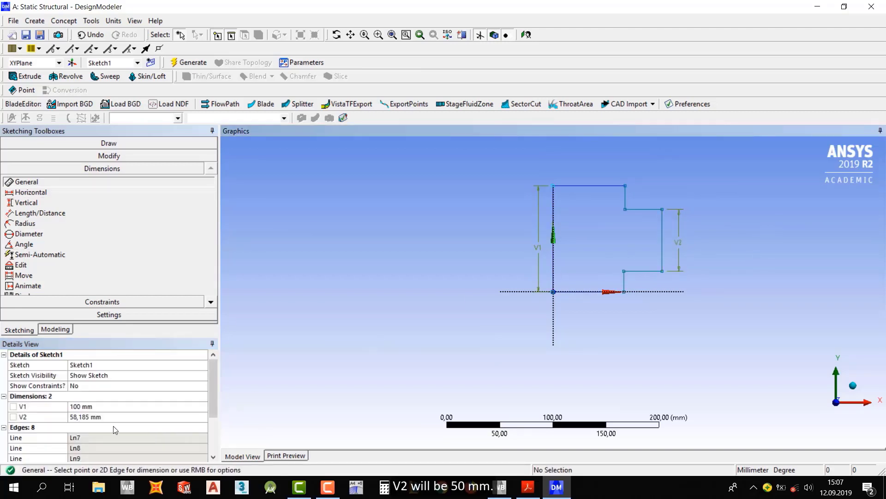
click(100, 417)
text(50)
key(Return)
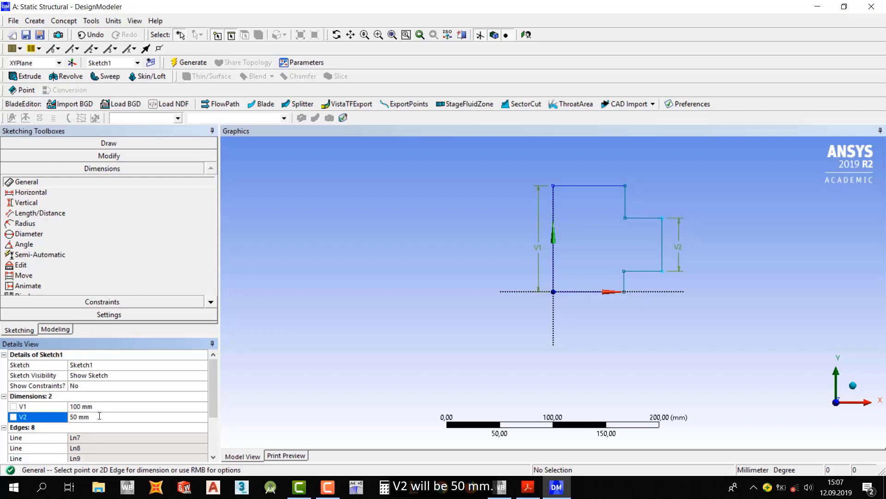
Step: Dimension the bottom edge of the wide section along the X axis and set it to 100 mm
click(571, 294)
click(582, 310)
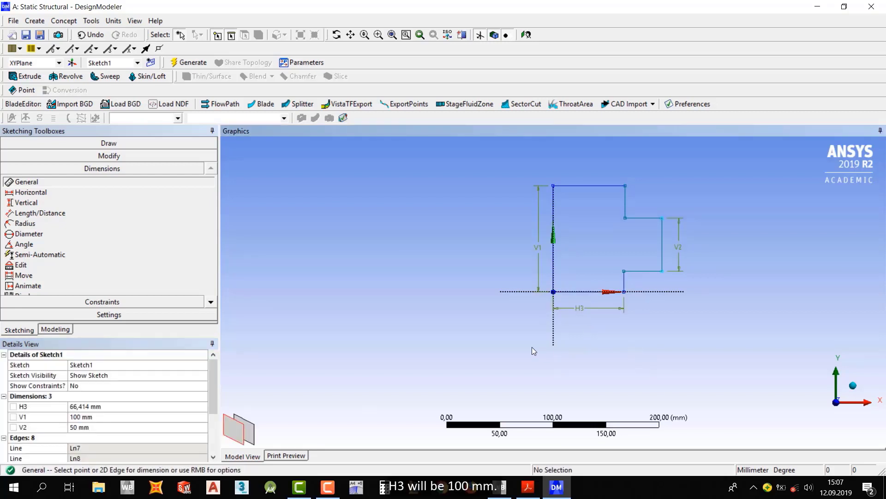
click(87, 406)
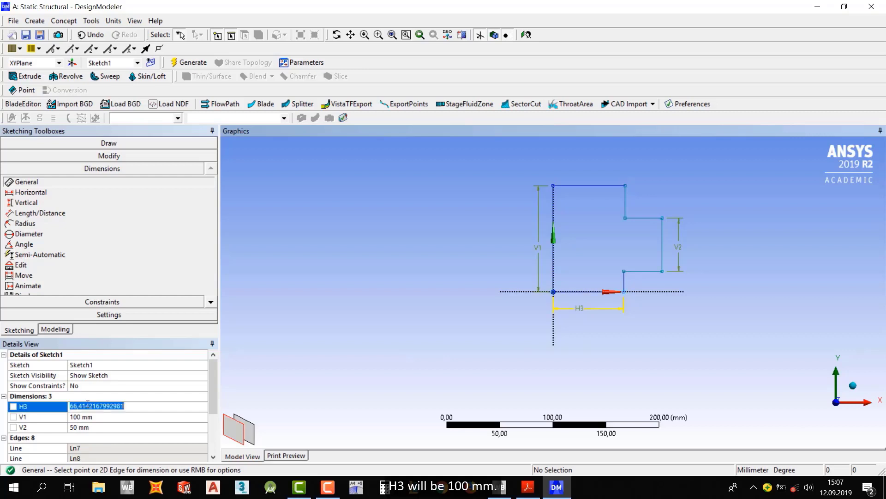
text(1000)
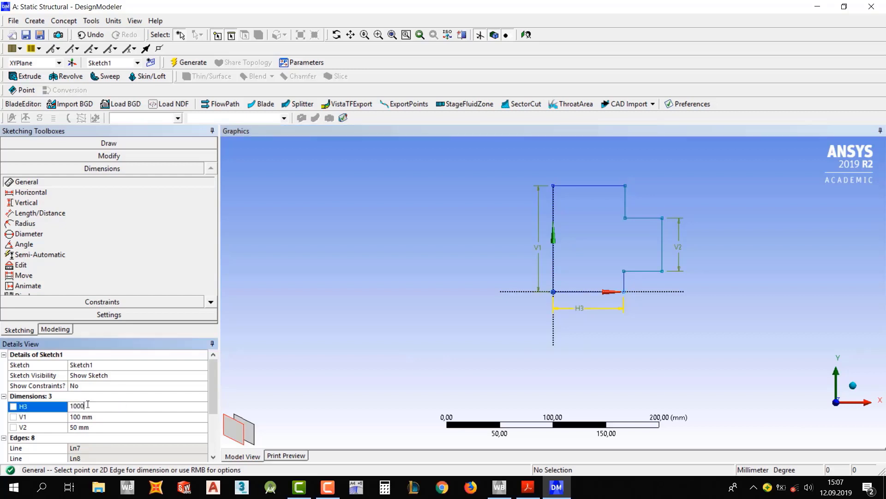
key(Return)
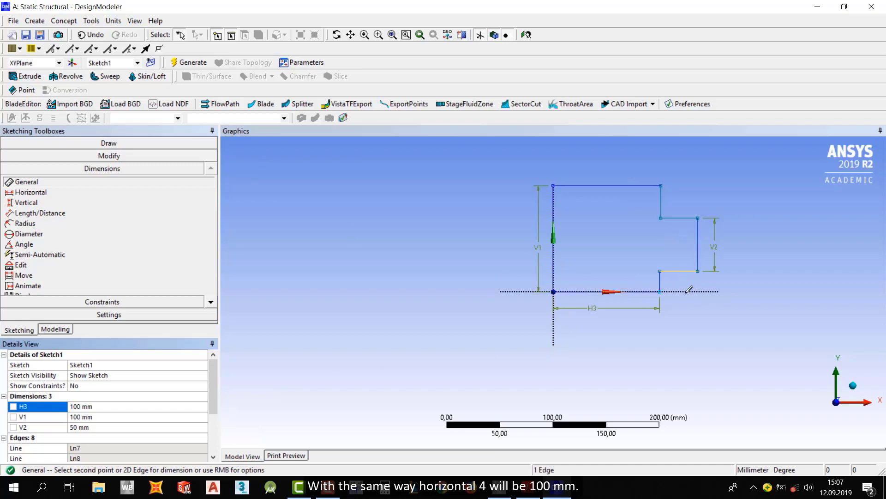
Step: Dimension the lower horizontal edge of the narrow section and set its length to 100 mm
click(677, 273)
click(691, 308)
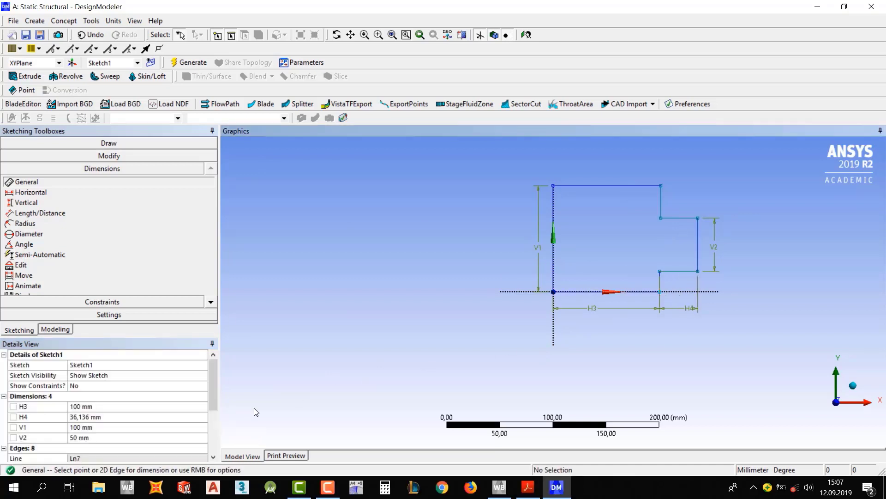
click(95, 417)
text(100)
key(Return)
Step: Dimension the upper vertical step between the wide and narrow sections and set it to 25 mm
scroll(637, 247, down, 1)
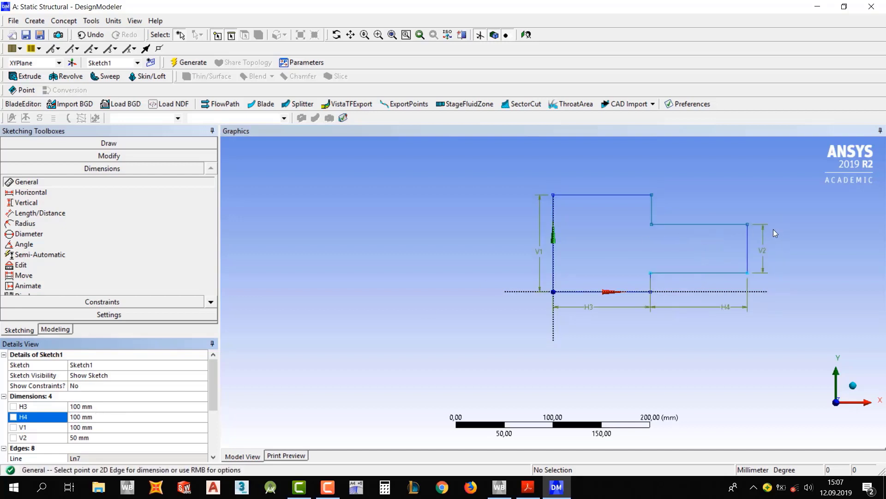
scroll(773, 229, down, 1)
scroll(757, 214, up, 1)
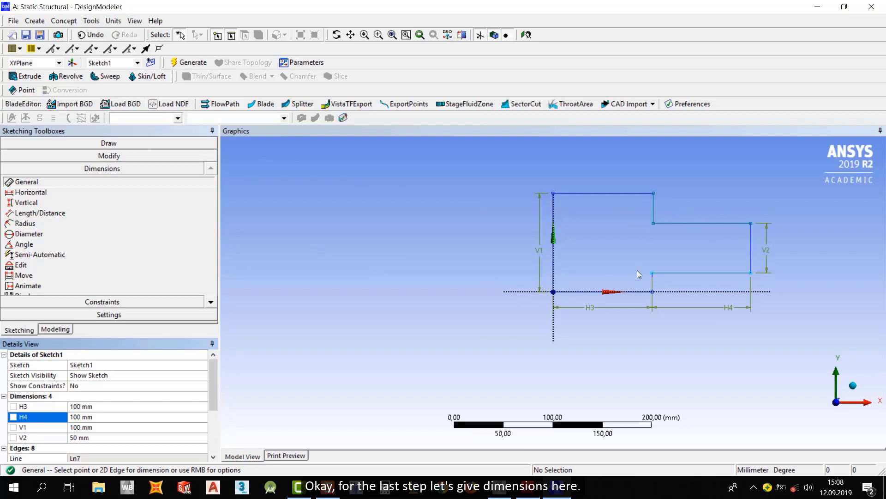
click(655, 207)
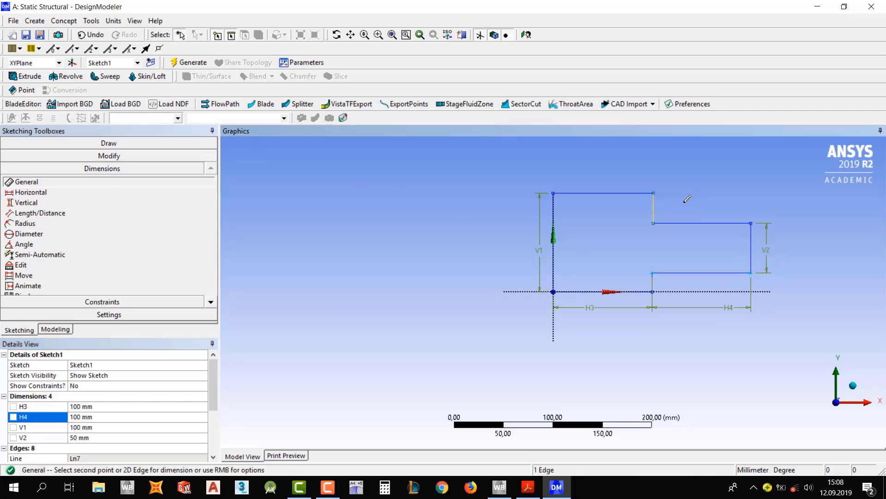
click(787, 199)
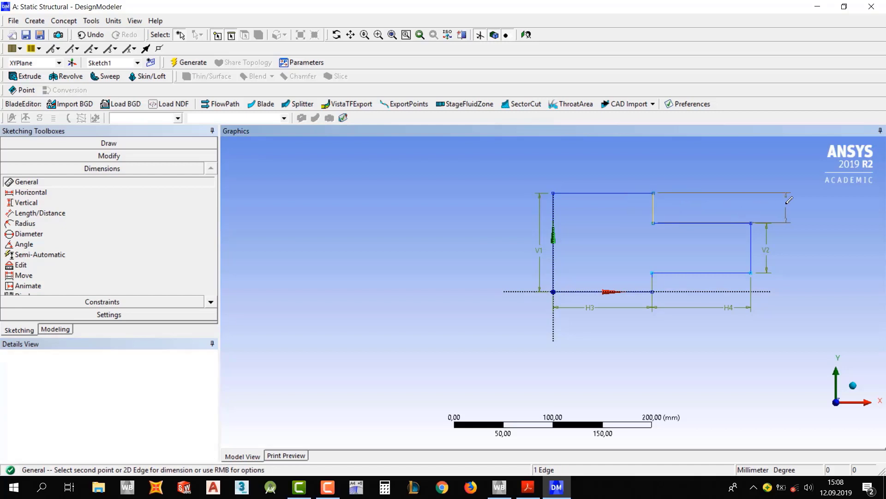
key(2)
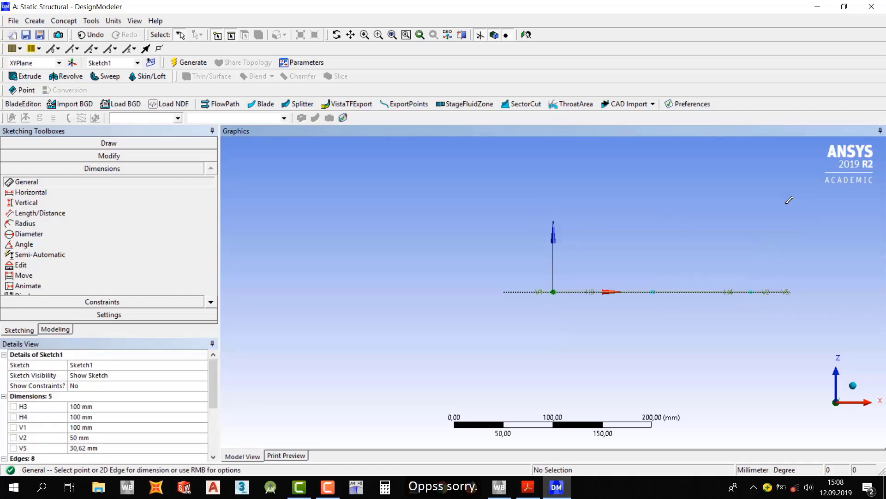
click(850, 385)
click(816, 415)
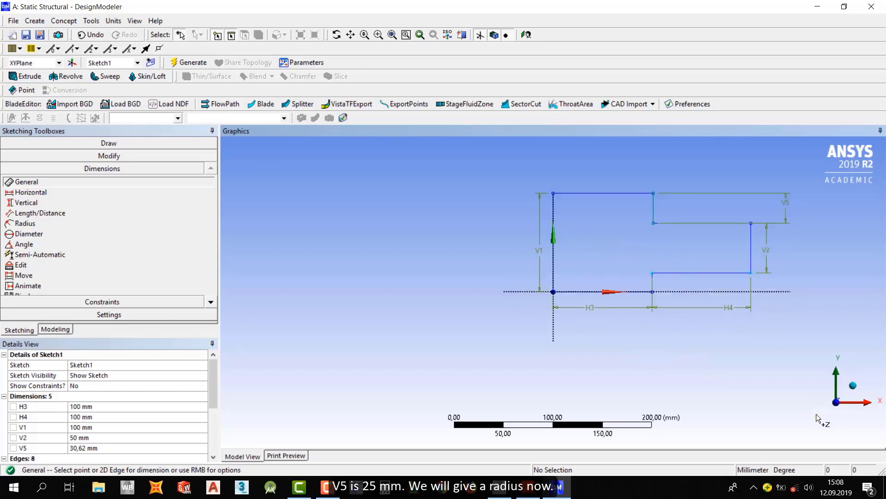
click(85, 448)
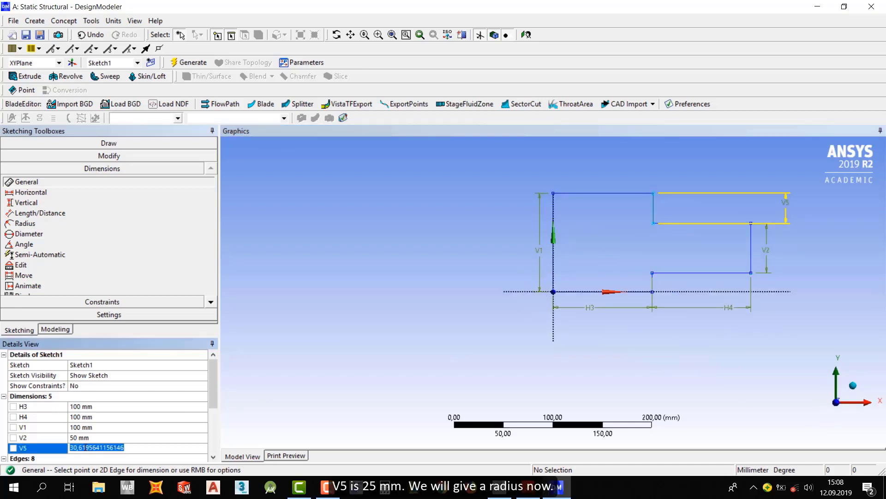
text(25)
key(Return)
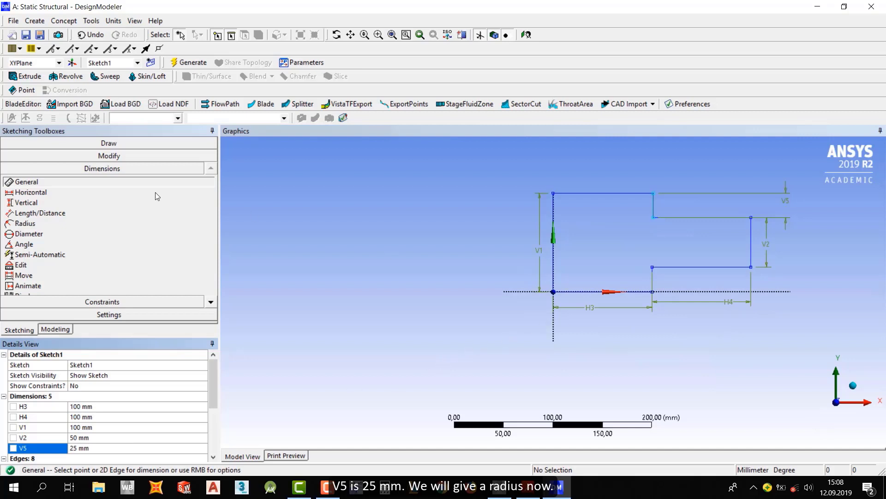
Step: Fillet the upper inner corner between the wide and narrow sections with a 2.5 mm radius
click(106, 157)
click(21, 171)
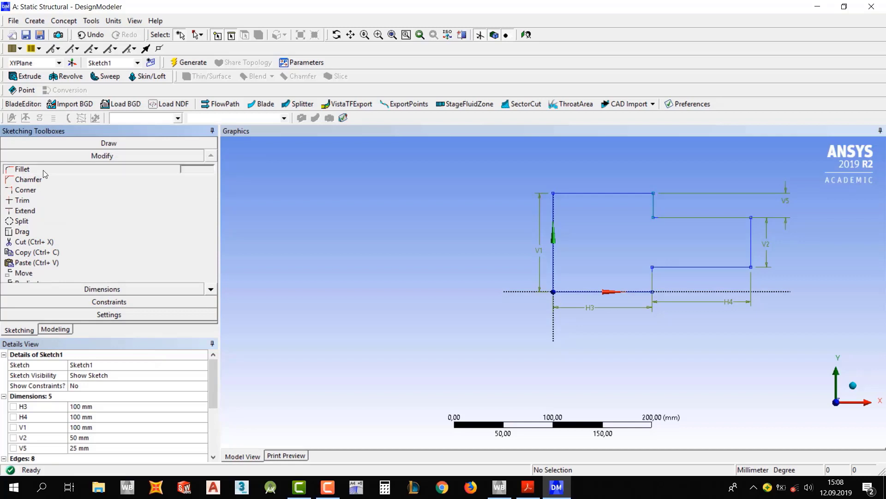
click(654, 221)
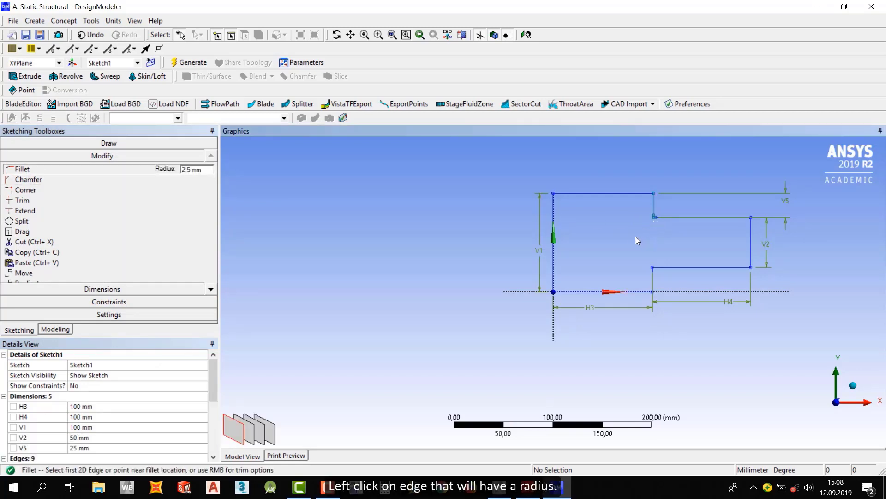
Step: Fillet the lower inner corner between the wide and narrow sections with a 2.5 mm radius
click(653, 269)
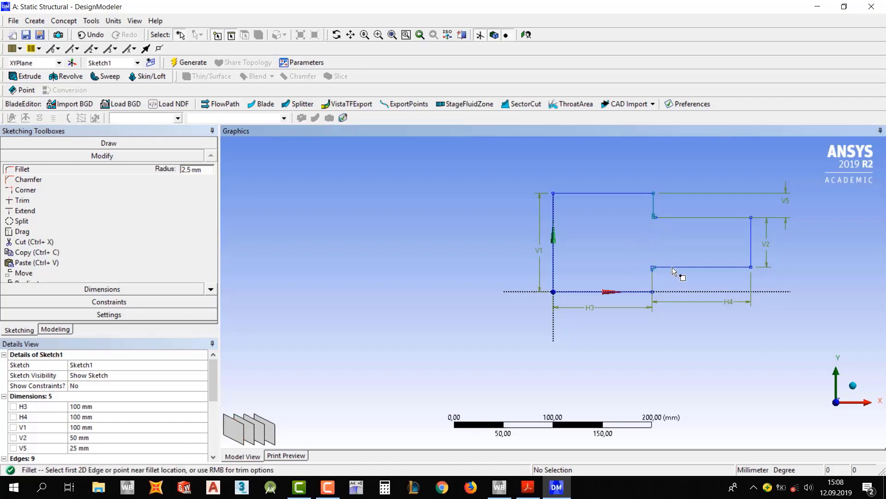
Step: Add a radius dimension to the upper inner fillet and set it to 15 mm
right_drag(625, 193, 678, 285)
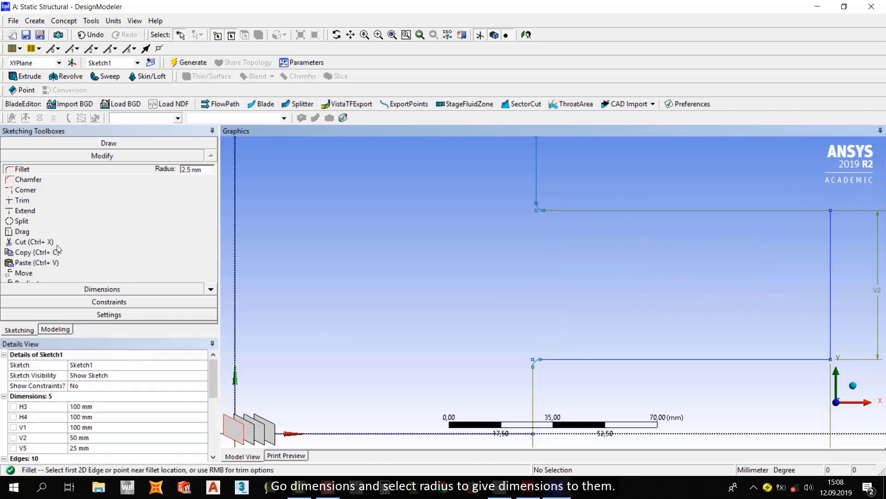
click(107, 291)
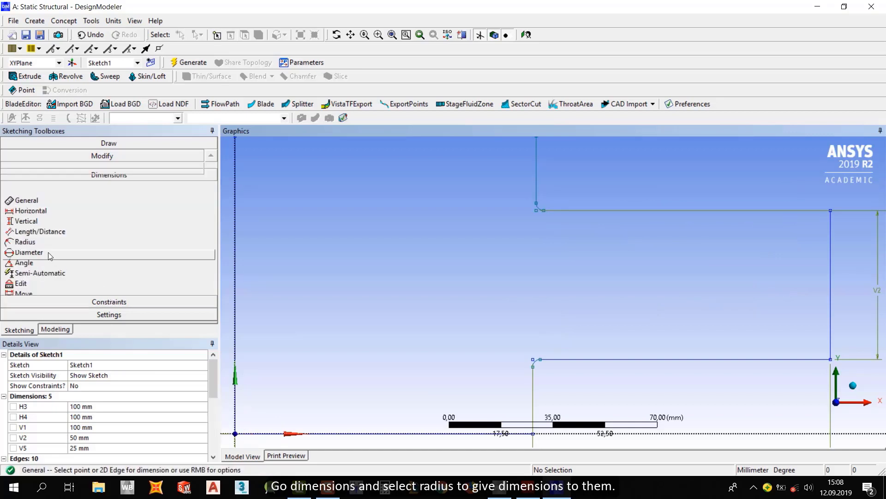
click(25, 223)
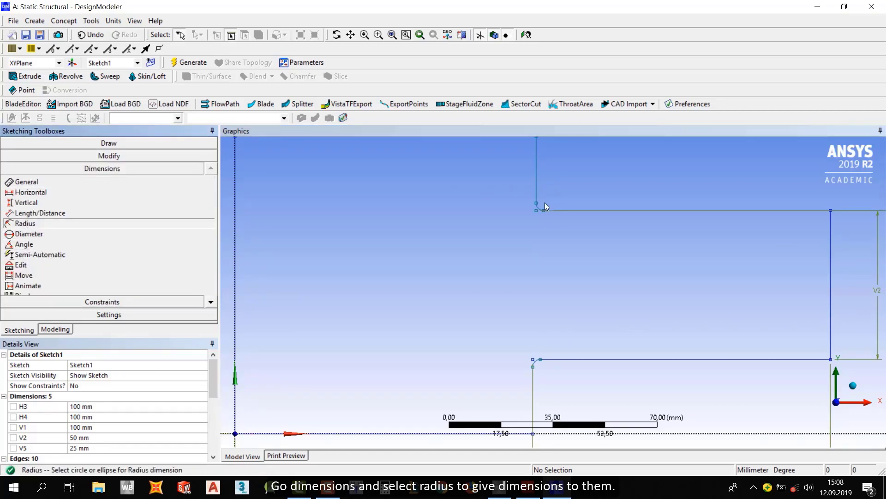
click(538, 209)
click(480, 239)
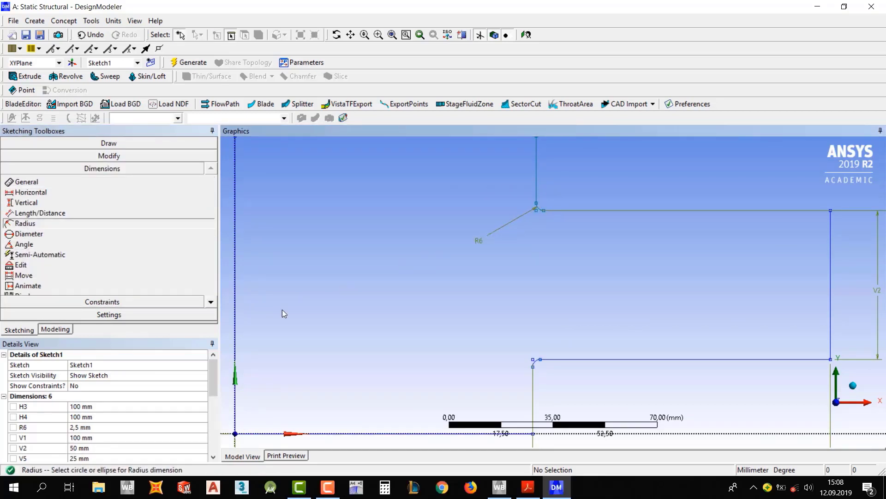
scroll(127, 408, down, 3)
scroll(101, 407, up, 2)
click(83, 396)
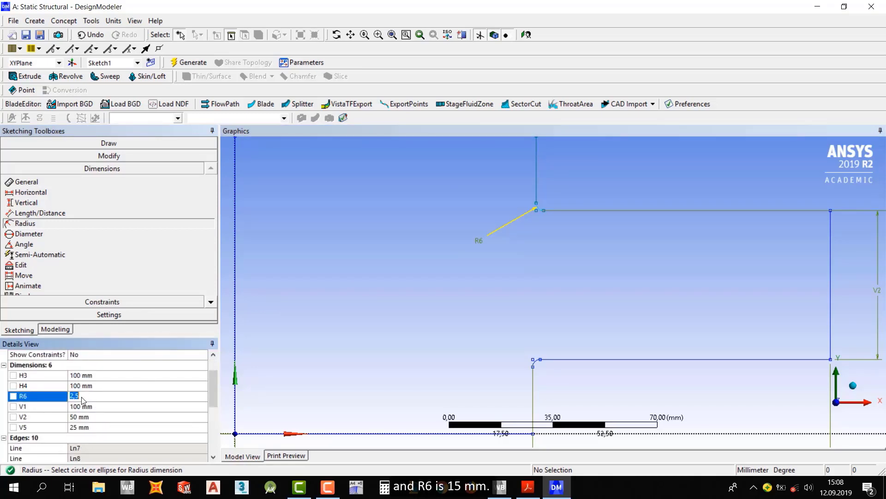
text(15)
key(Return)
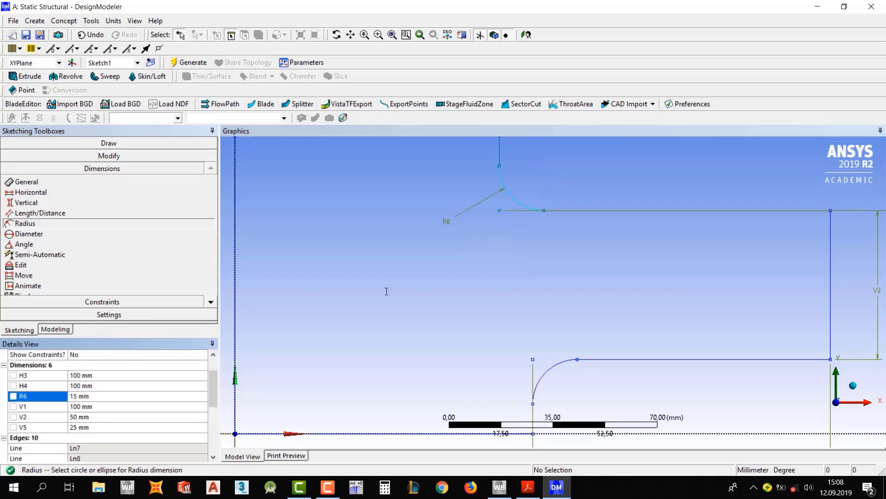
Step: Dimension the top edge of the wide section and set its length to 100 mm
scroll(555, 262, down, 2)
scroll(559, 272, down, 1)
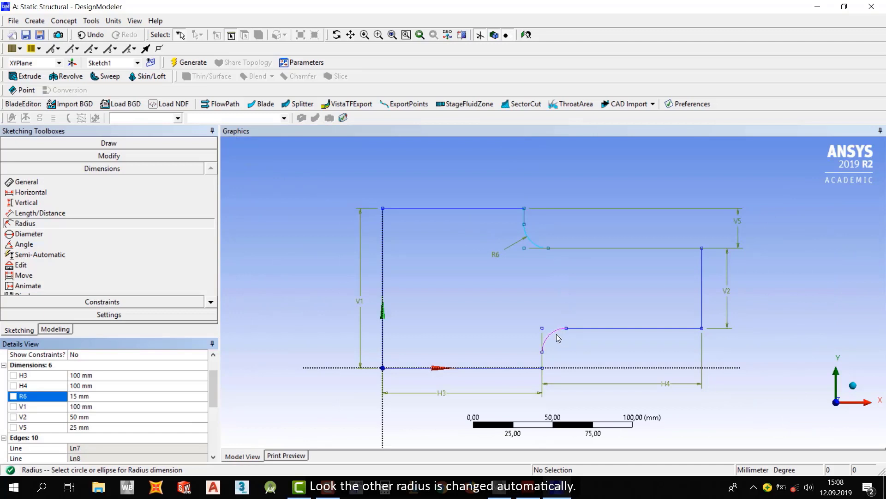
scroll(552, 323, down, 1)
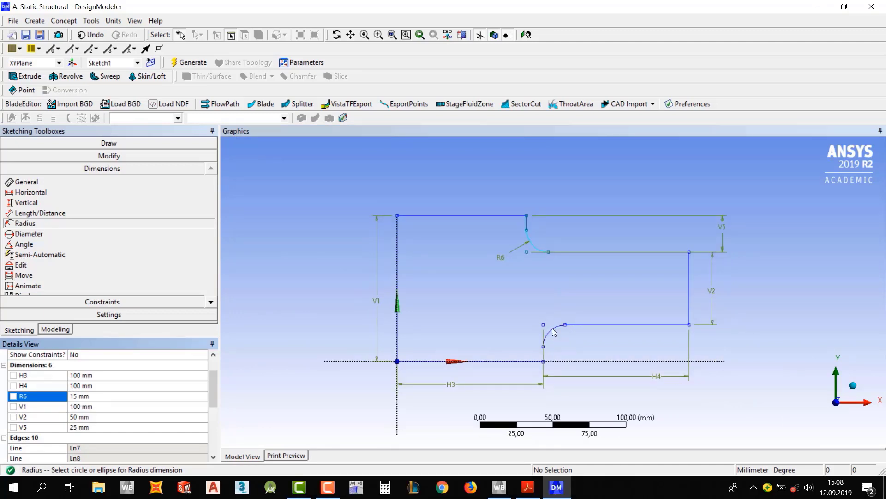
click(49, 182)
click(450, 215)
click(457, 187)
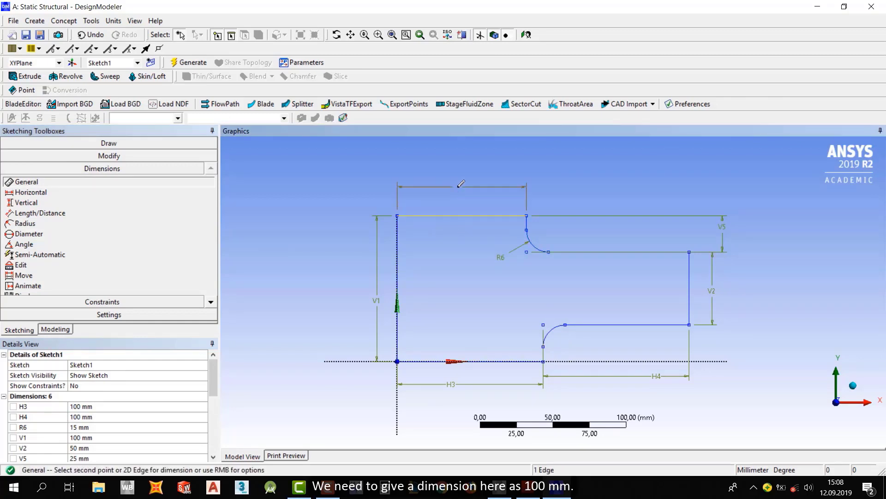
scroll(114, 393, down, 2)
click(91, 365)
text(100)
key(Return)
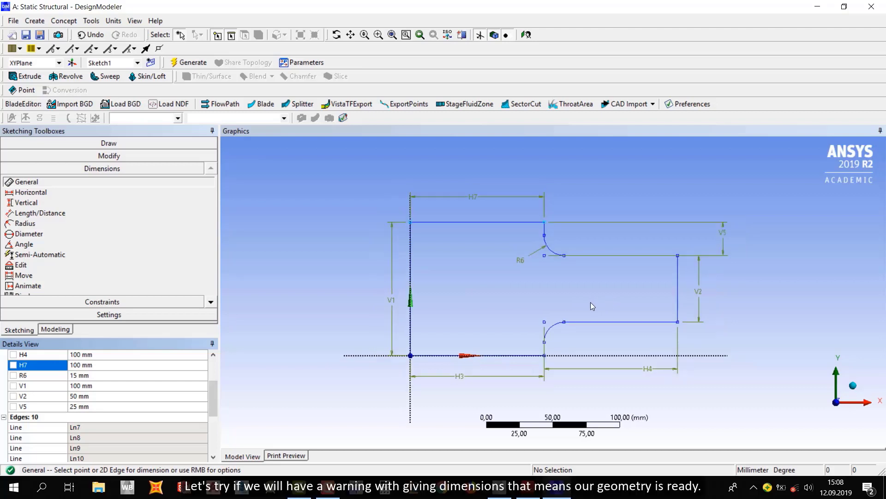
Step: Try to dimension the upper horizontal edge of the narrow section as a check for over-constraint, and cancel the dimension
click(604, 253)
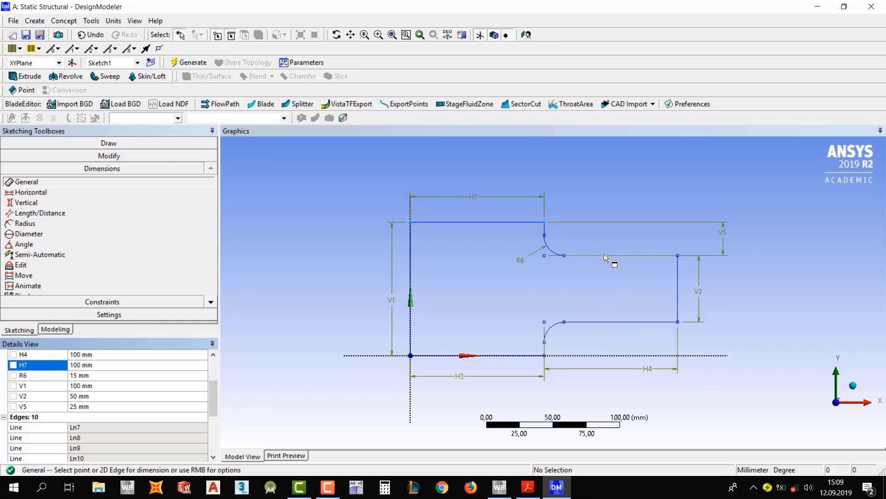
click(613, 204)
click(534, 286)
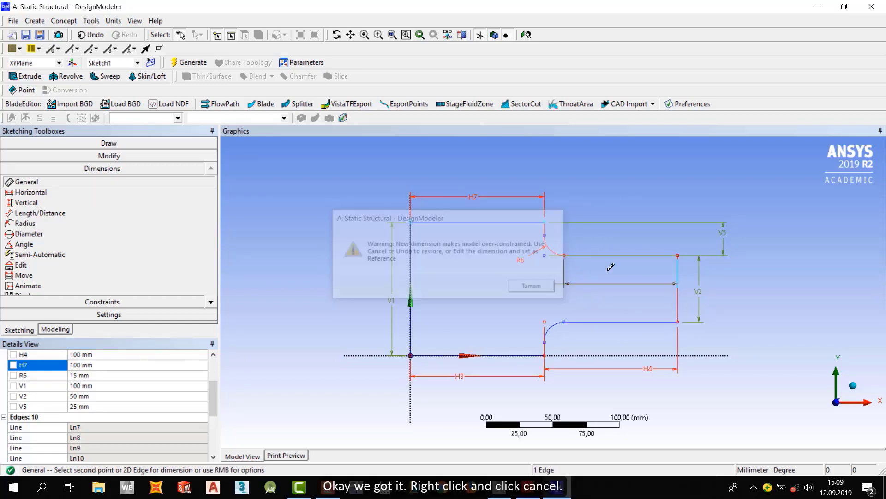
right_click(610, 245)
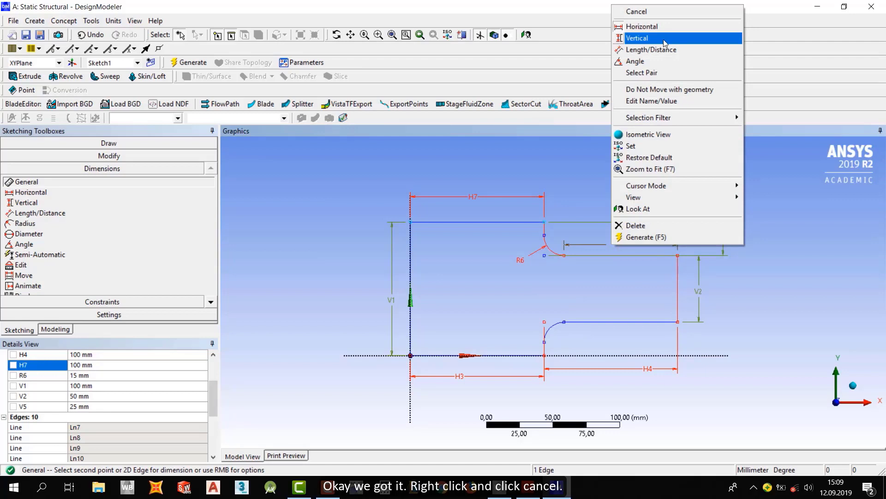
click(637, 12)
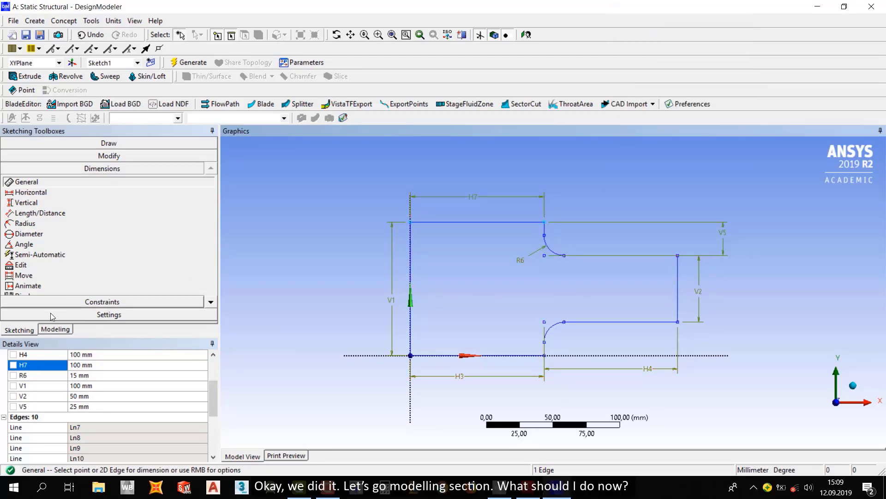
Step: Create a surface body from Sketch1 using Surfaces From Sketches with the Add Material operation, and generate it
click(51, 330)
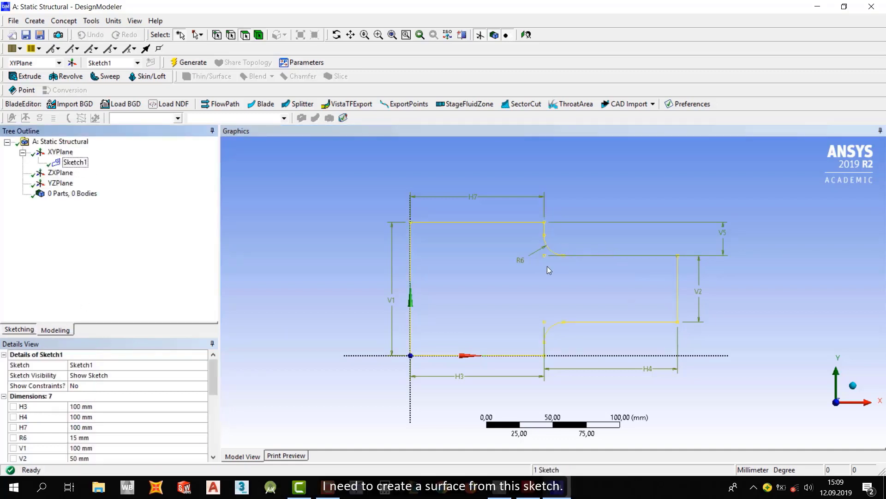
scroll(530, 305, down, 2)
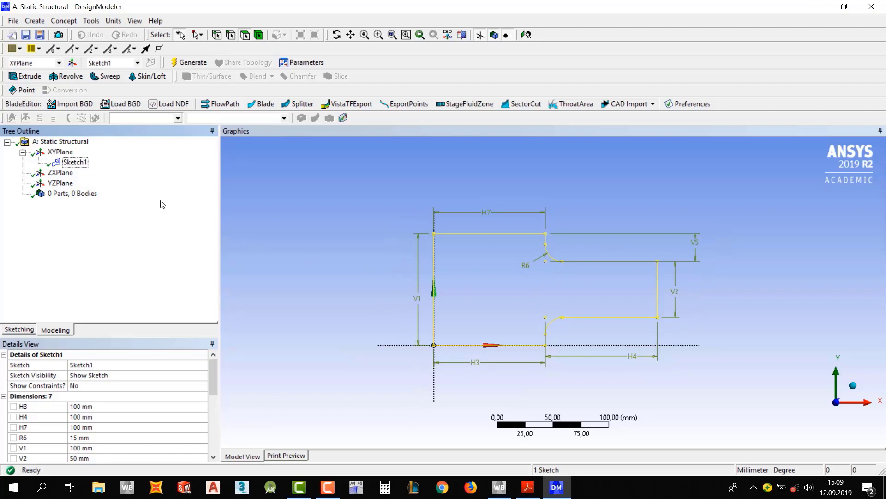
mouse_move(471, 259)
middle_down()
mouse_move(490, 264)
mouse_move(470, 269)
mouse_move(502, 288)
middle_up()
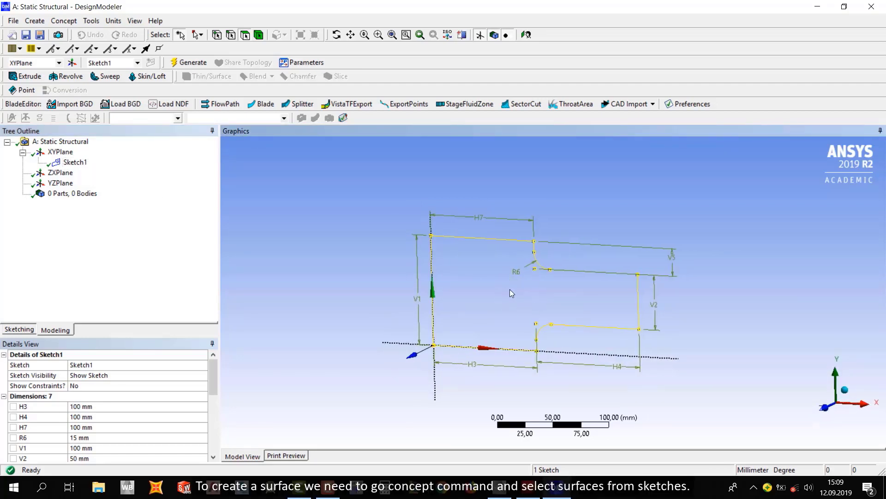
click(36, 21)
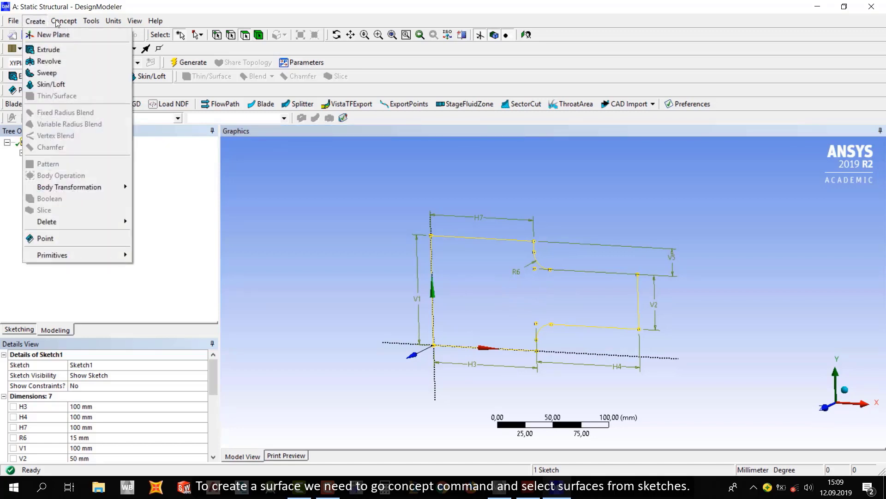
mouse_move(59, 22)
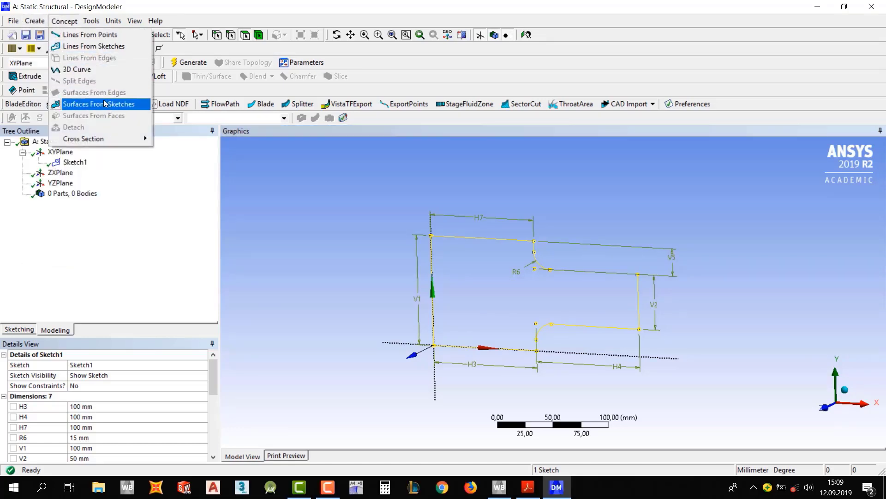
click(86, 105)
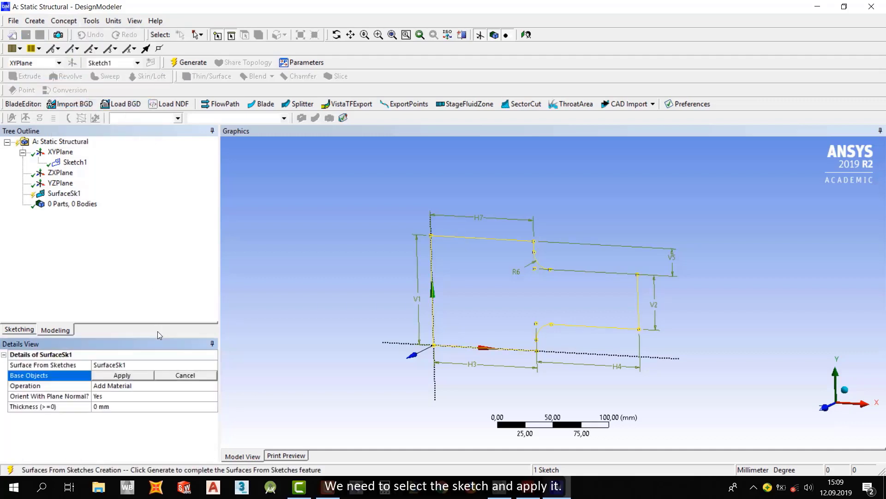
click(74, 162)
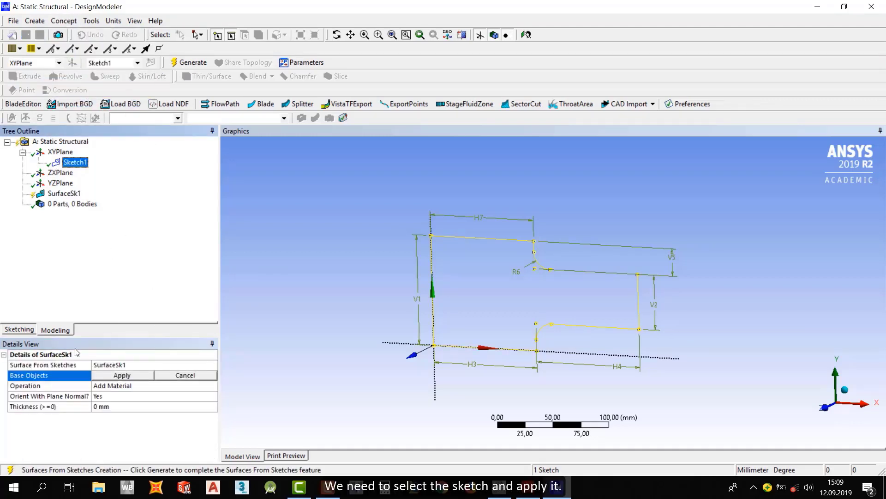
click(118, 375)
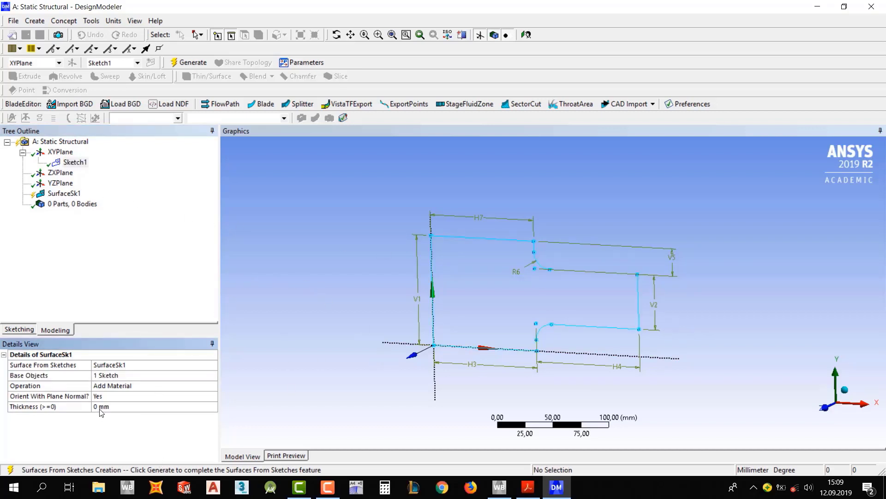
click(65, 194)
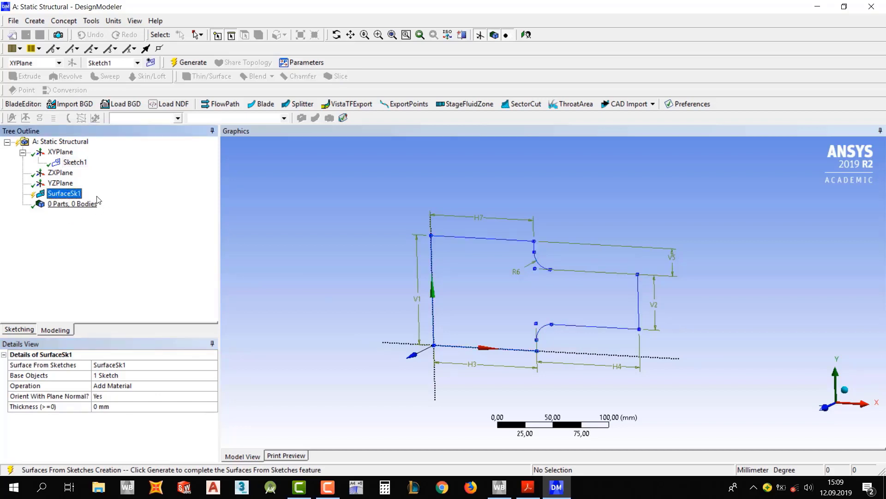
click(187, 62)
scroll(406, 295, down, 2)
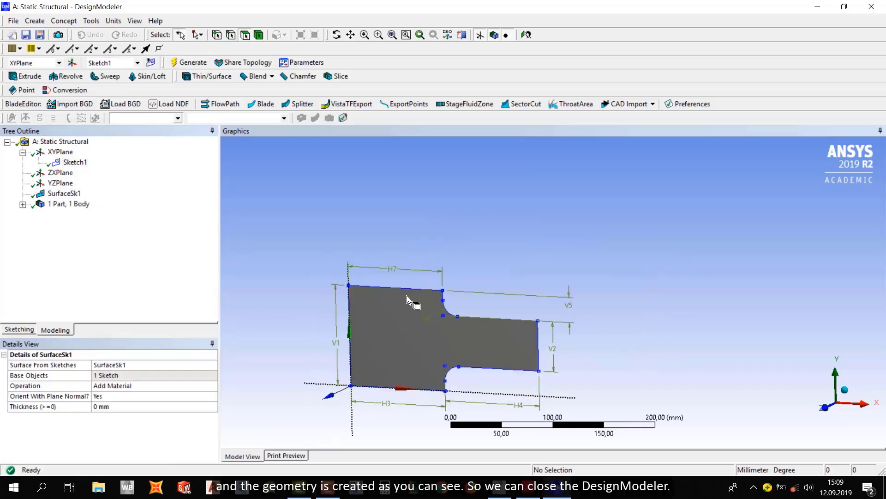
middle_drag(443, 308, 600, 346)
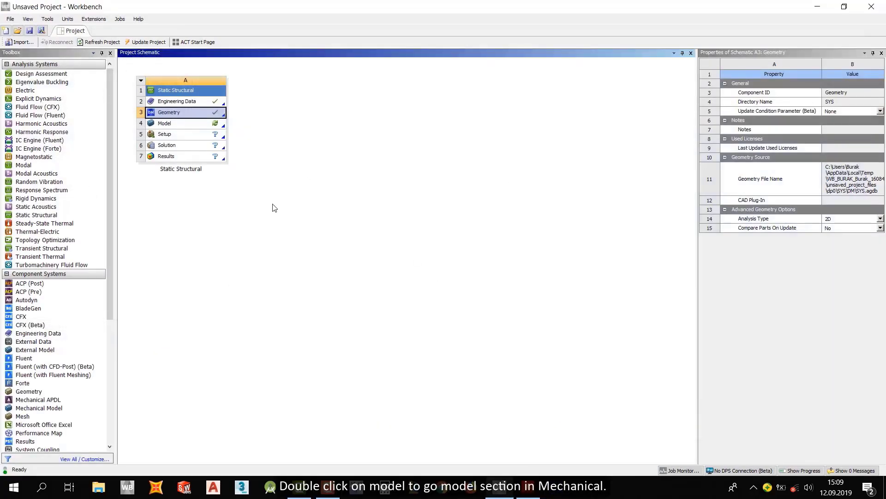
Step: Return to the Workbench project and open the Static Structural system's Model cell in Mechanical
double_click(169, 128)
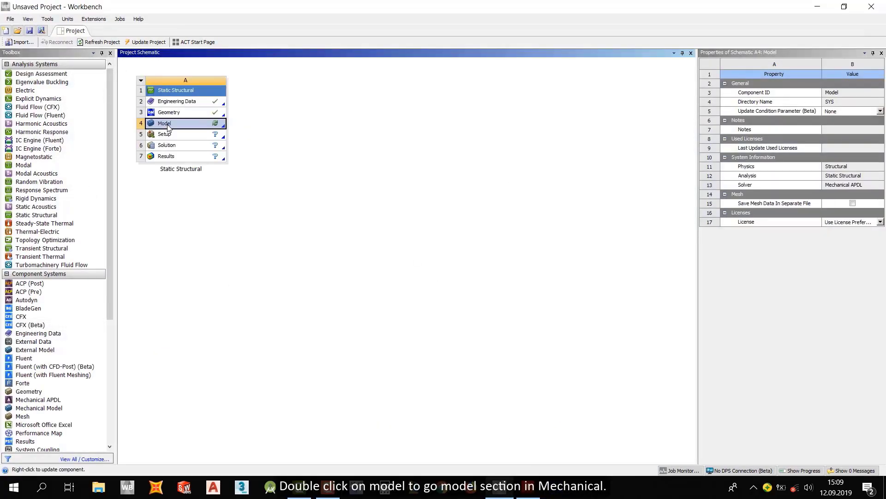
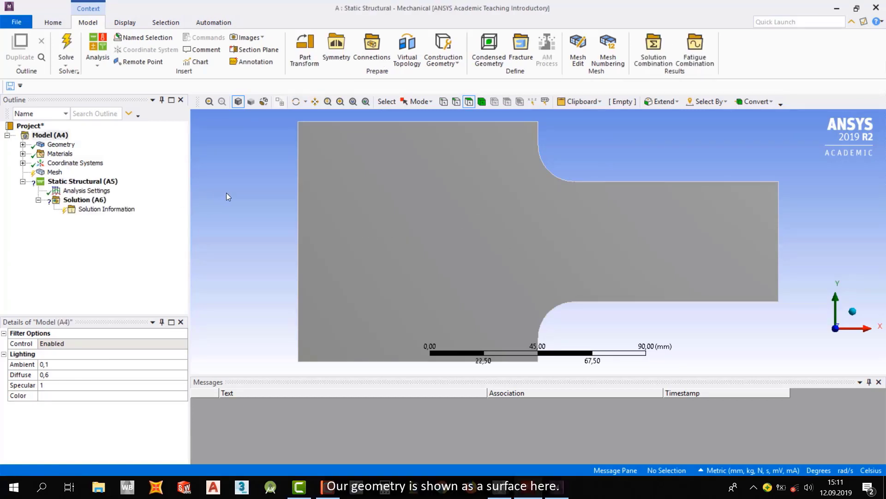
scroll(284, 203, down, 3)
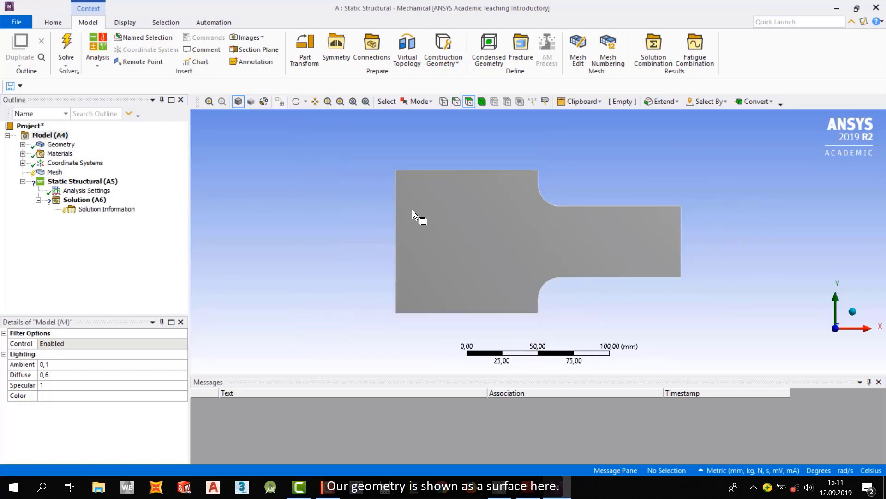
mouse_move(474, 210)
middle_down()
mouse_move(439, 233)
mouse_move(340, 253)
mouse_move(477, 212)
mouse_move(559, 208)
mouse_move(548, 184)
mouse_move(475, 220)
middle_up()
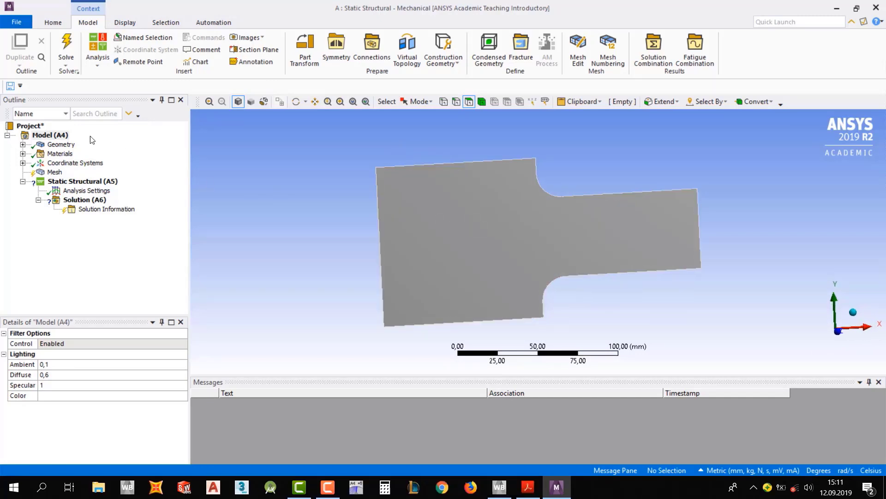
Step: Rename the surface body under Geometry as Steel_Bar
click(39, 135)
click(57, 145)
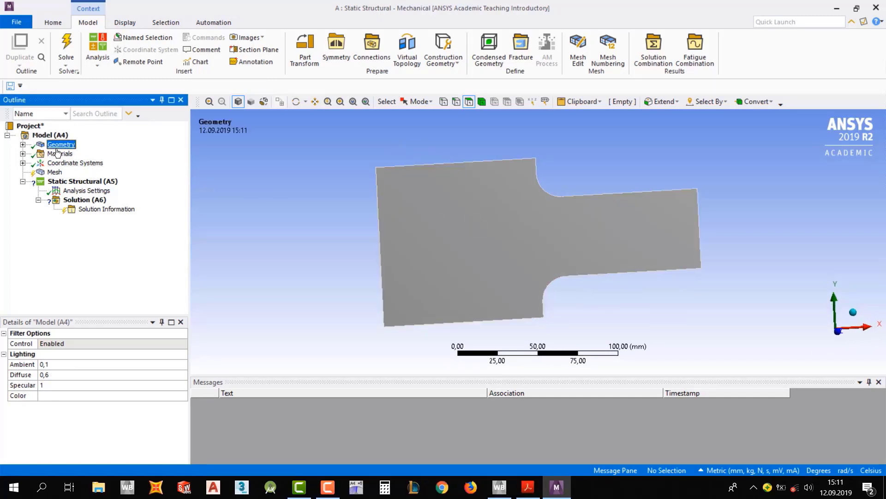
click(22, 145)
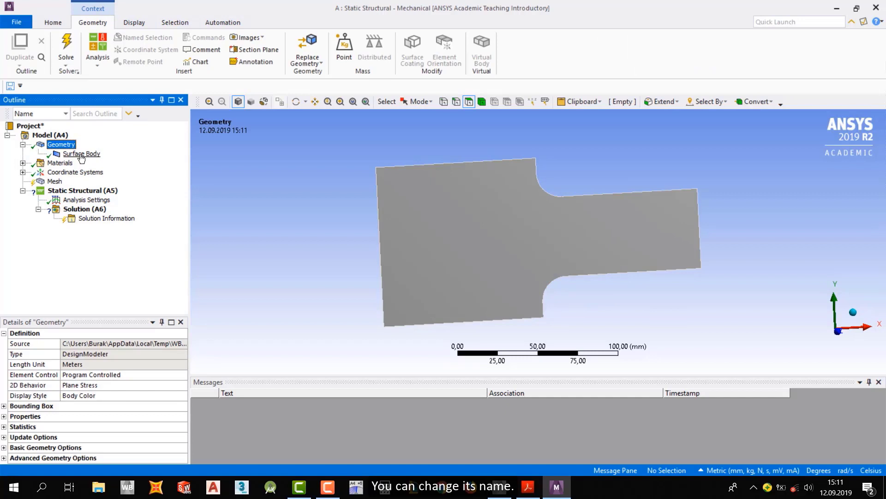
click(81, 154)
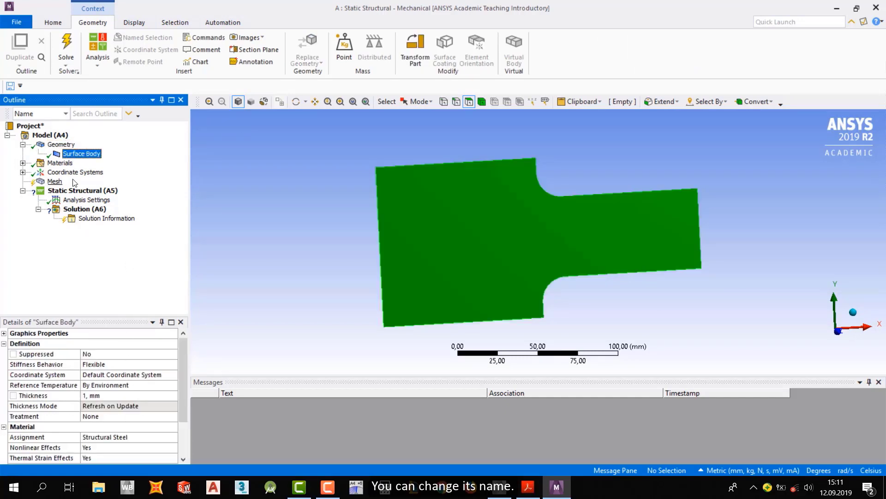
key(F2)
text(St)
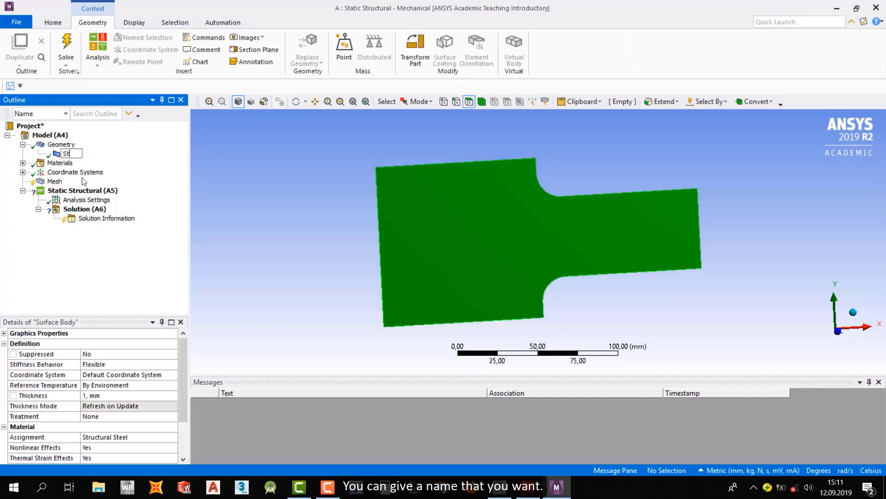
text(eel_Bar)
key(Return)
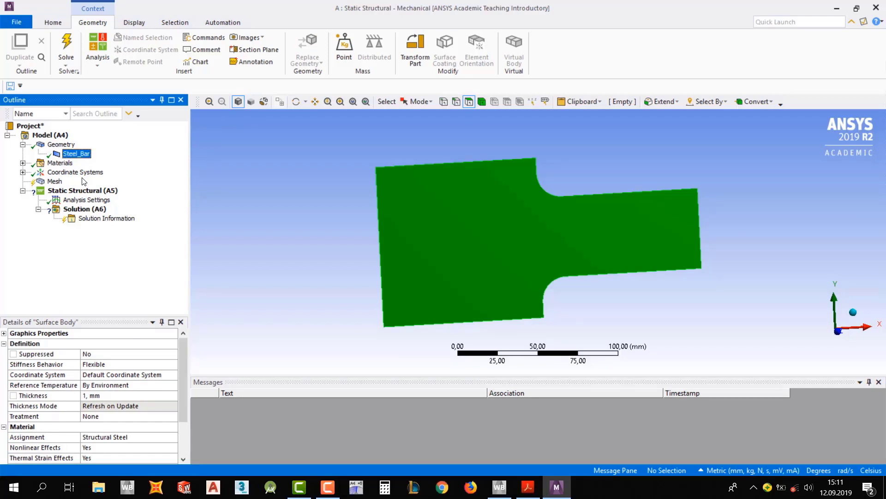
Step: Set the thickness of the Steel_Bar surface body to 10 mm and check it against the problem statement
drag(185, 380, 182, 404)
click(88, 355)
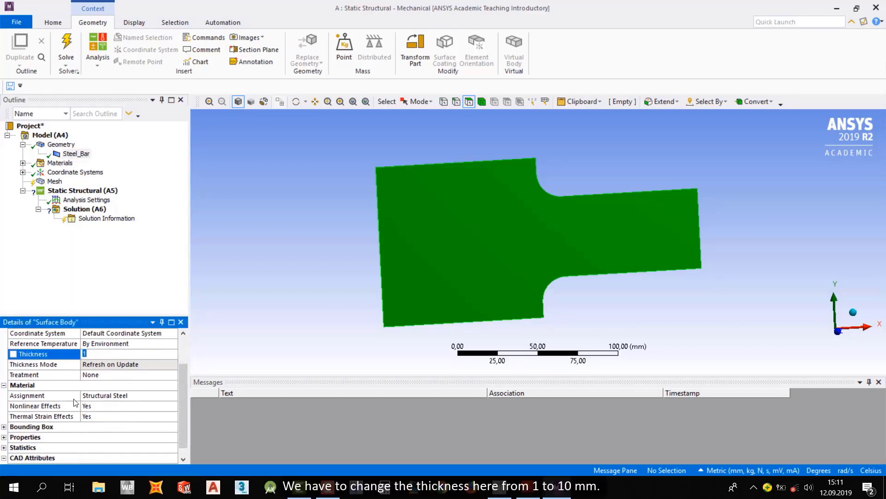
key(Return)
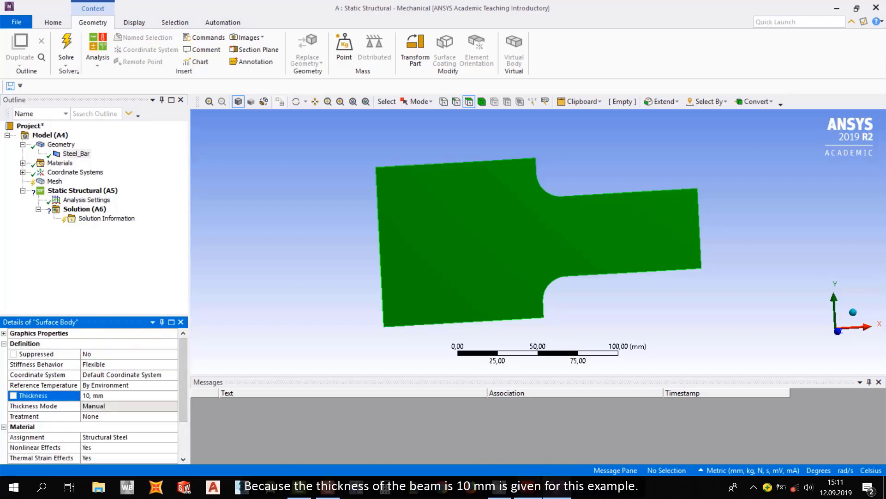
click(535, 488)
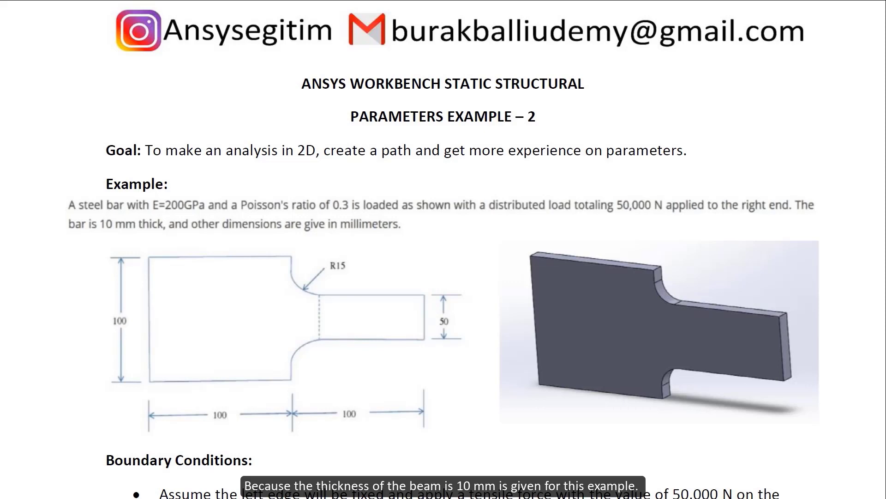
key(alt+Tab)
Step: Assign the Steel_Bar material to the surface body
scroll(181, 383, down, 1)
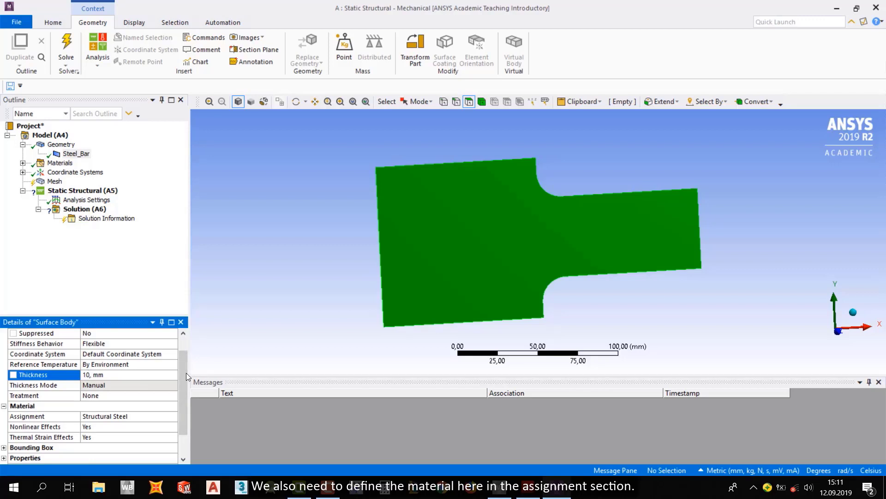
scroll(184, 368, up, 1)
scroll(181, 376, down, 2)
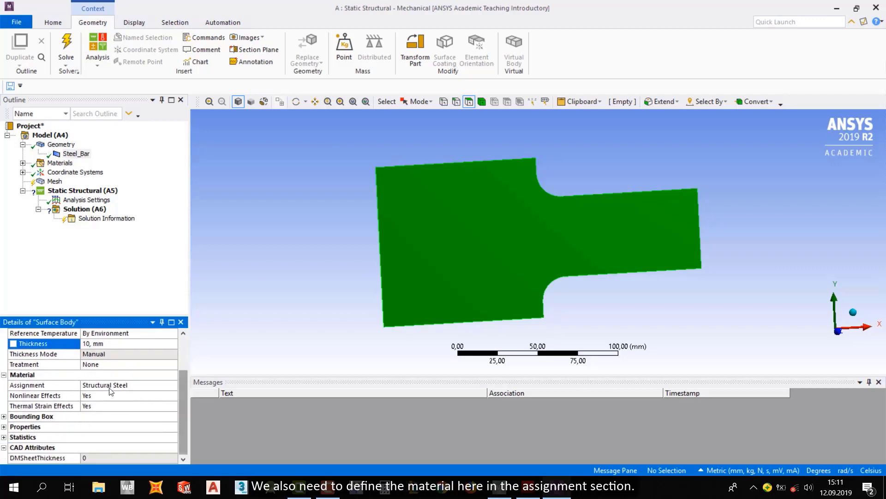
click(92, 385)
click(98, 383)
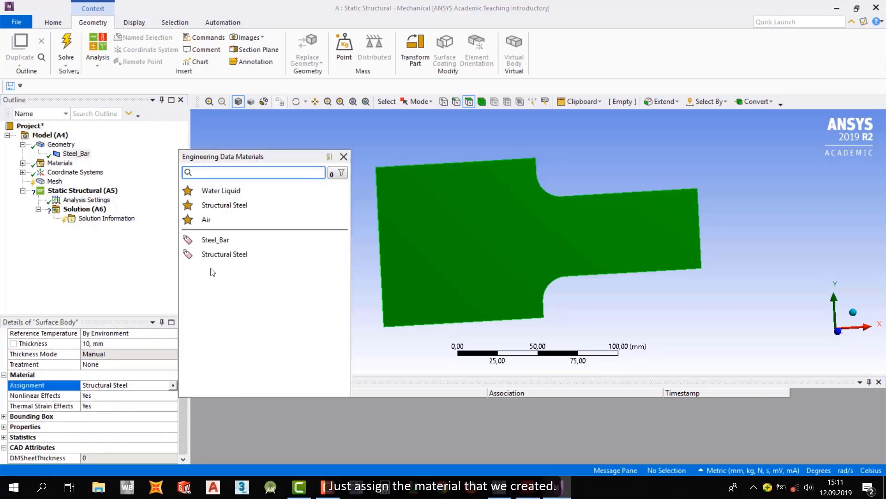
click(223, 241)
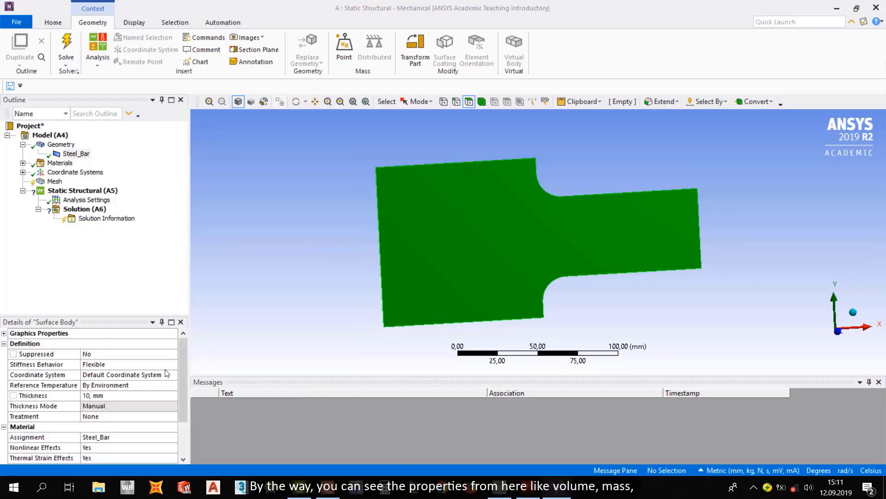
Step: Examine the surface body's properties, including volume, mass, centroid coordinates, moments of inertia and surface area
scroll(184, 369, down, 2)
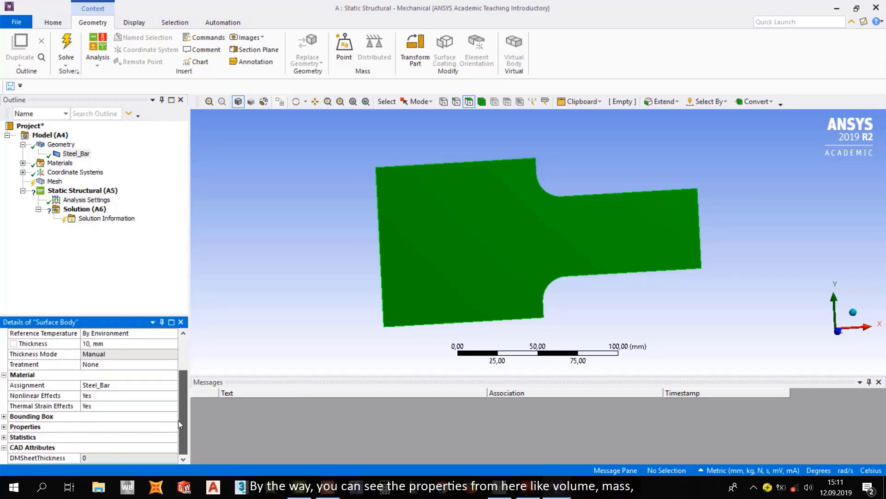
click(3, 426)
scroll(62, 420, down, 2)
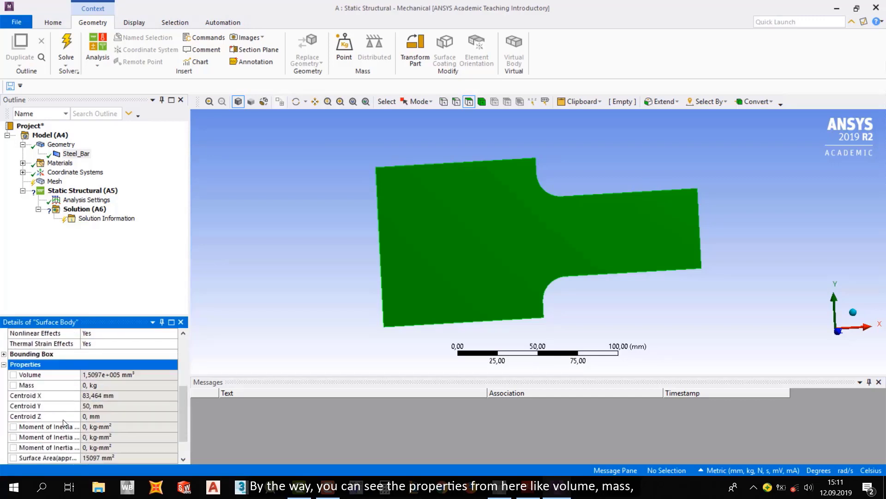
scroll(104, 414, down, 1)
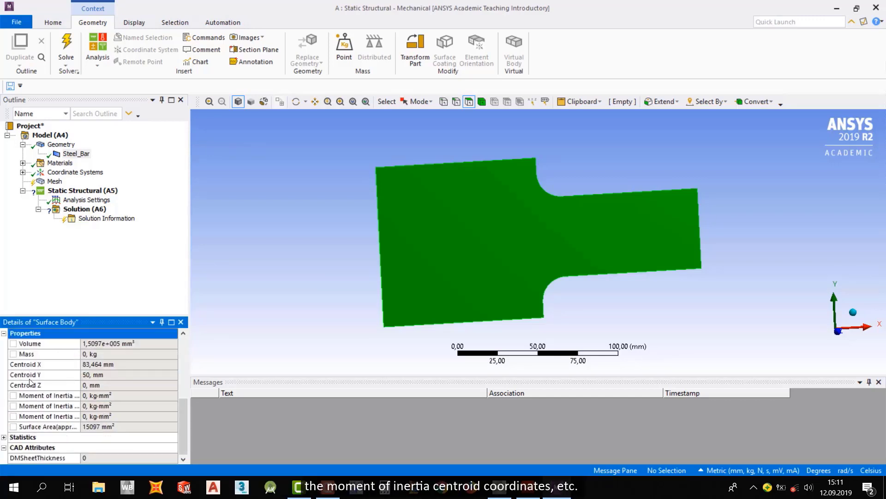
scroll(54, 358, up, 1)
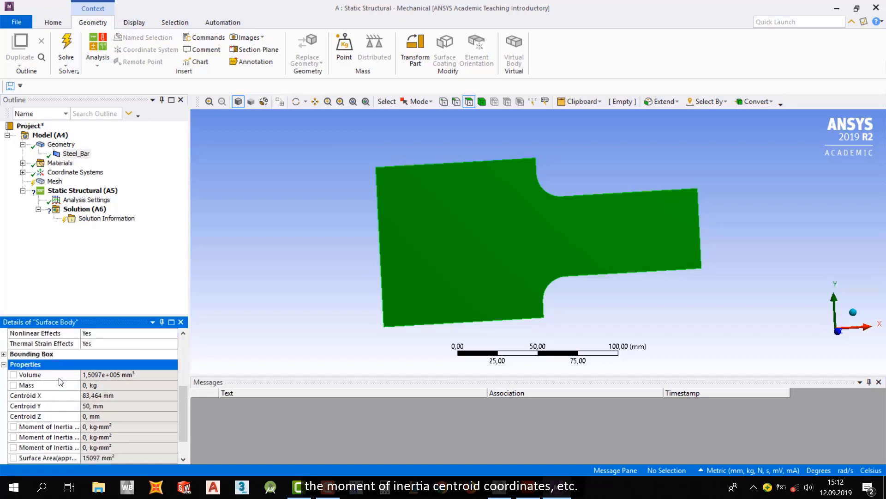
scroll(61, 381, down, 1)
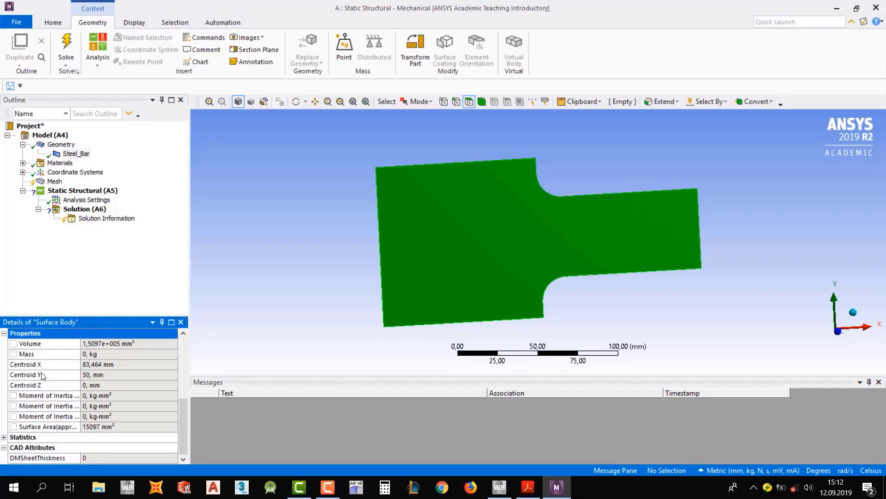
scroll(41, 375, up, 1)
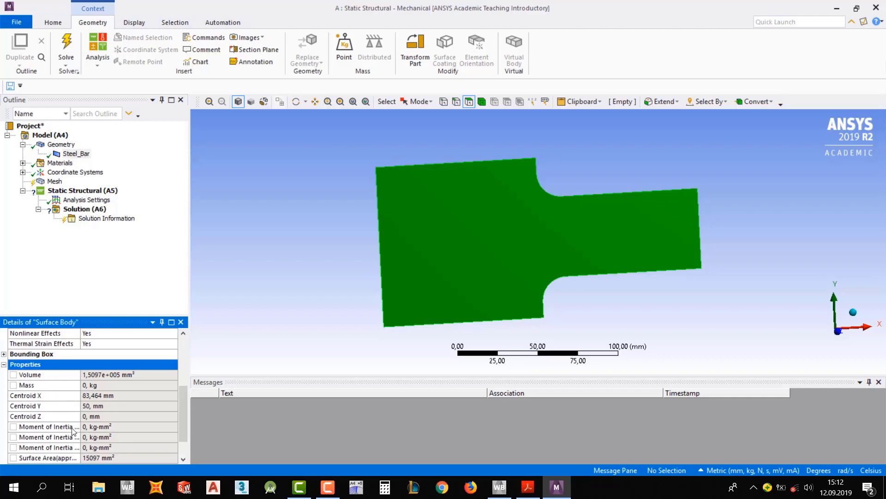
scroll(103, 425, down, 1)
scroll(50, 423, up, 2)
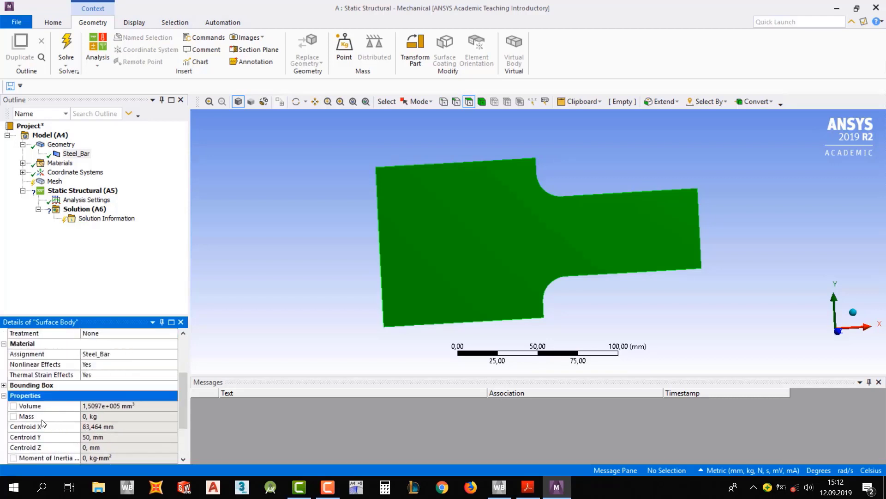
click(4, 395)
drag(180, 395, 180, 360)
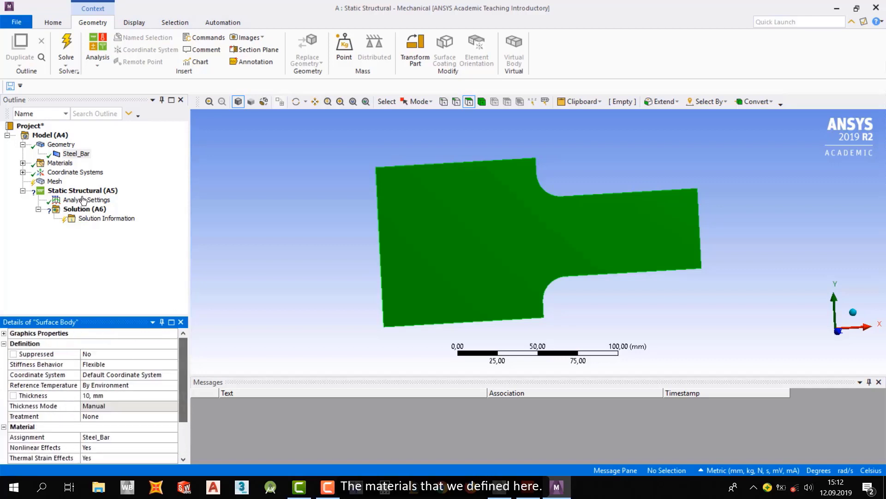
Step: Review the model's defined materials and coordinate systems, and collapse the Materials, Coordinate Systems and Geometry branches
click(23, 163)
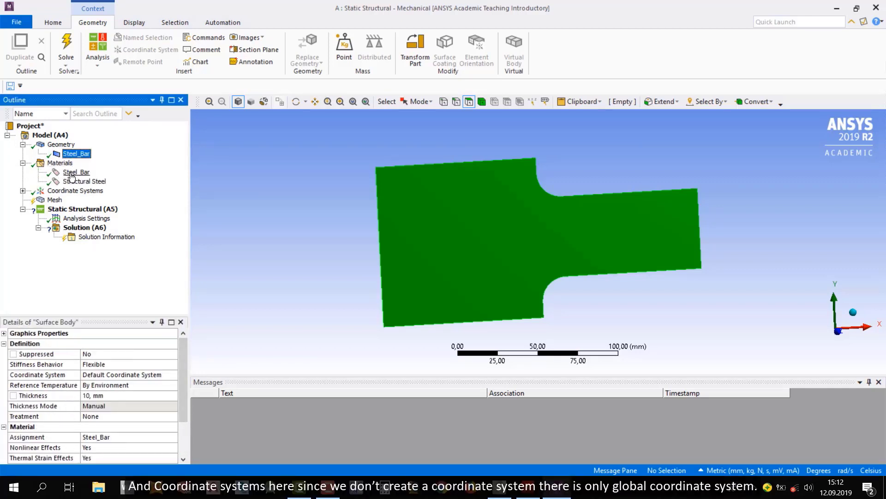
click(22, 191)
click(23, 191)
click(22, 163)
click(23, 137)
click(22, 144)
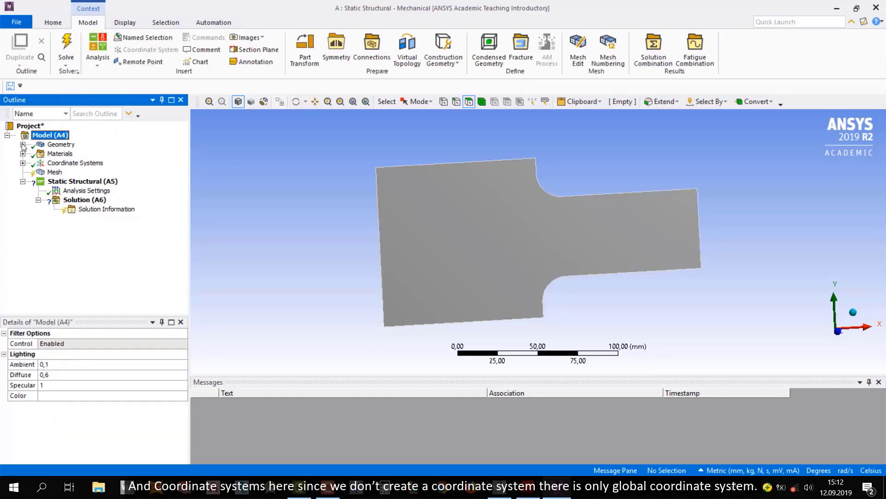
Step: Generate the bar's mesh with the default settings and inspect it
click(55, 172)
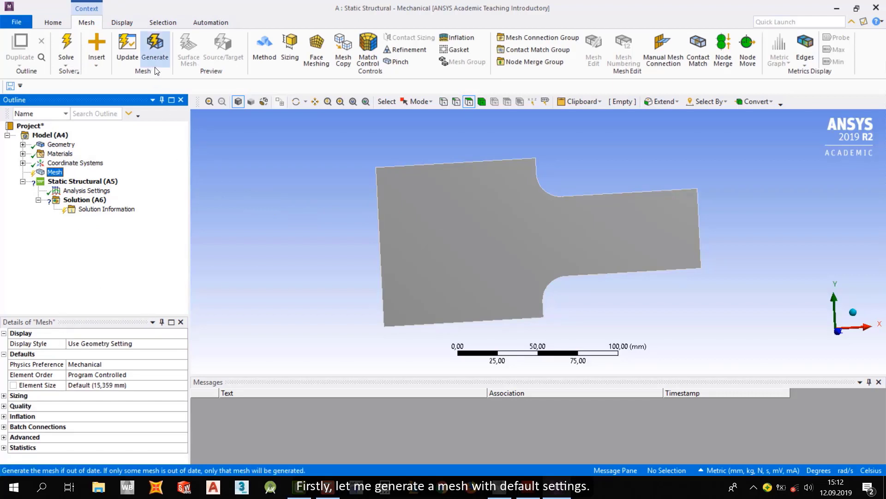
click(156, 54)
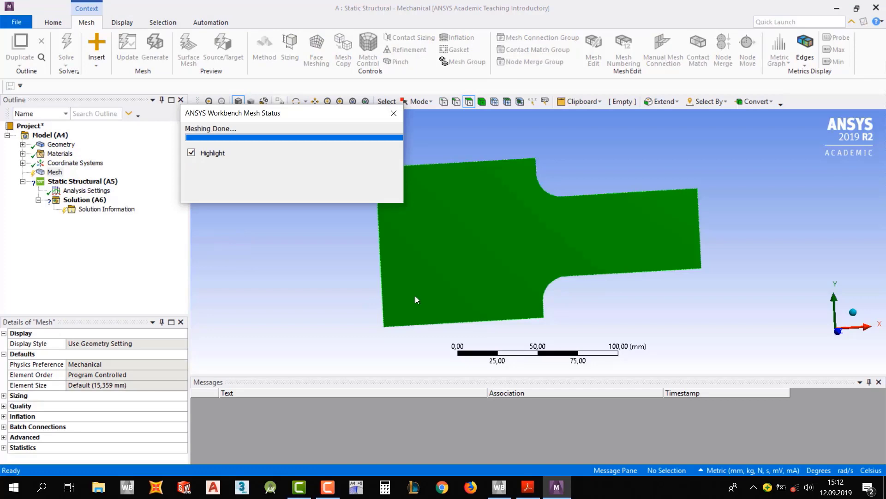
middle_click(539, 238)
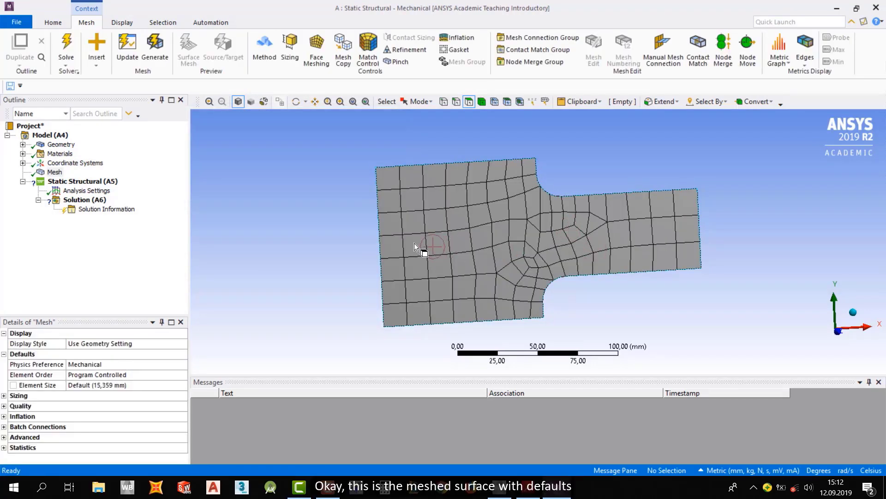
middle_drag(368, 193, 305, 181)
Step: Set Use Adaptive Sizing to Yes in the mesh sizing settings
click(6, 396)
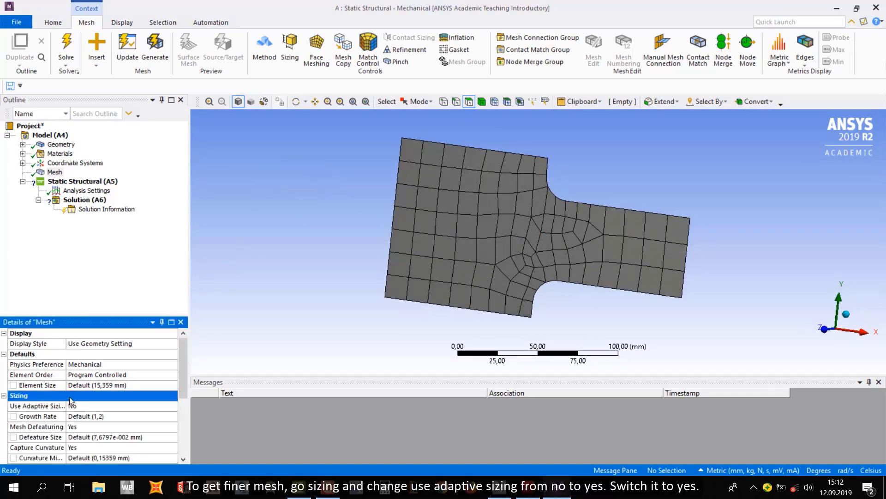
scroll(113, 384, down, 1)
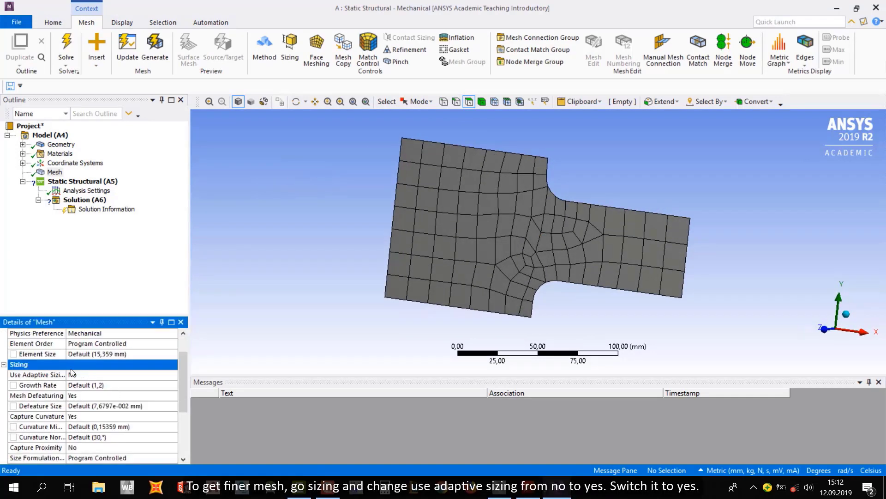
click(145, 377)
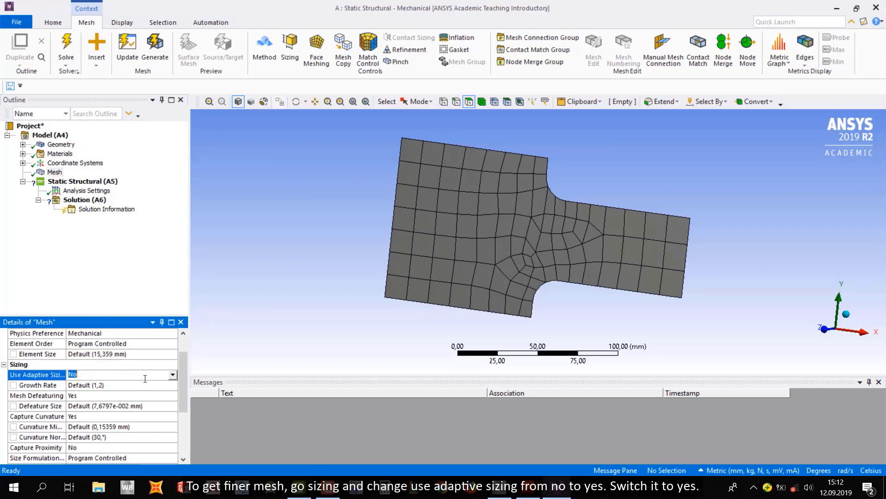
click(170, 375)
click(102, 392)
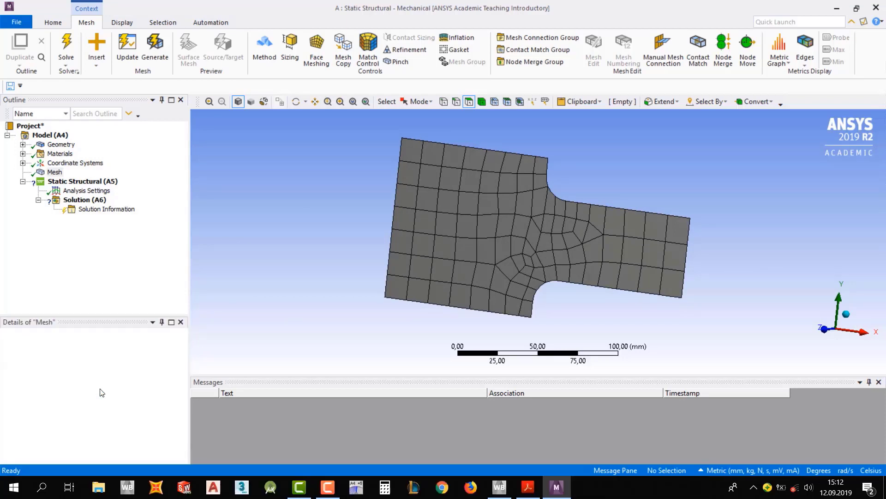
Step: Increase the mesh resolution to 7 and regenerate the mesh
scroll(103, 385, down, 2)
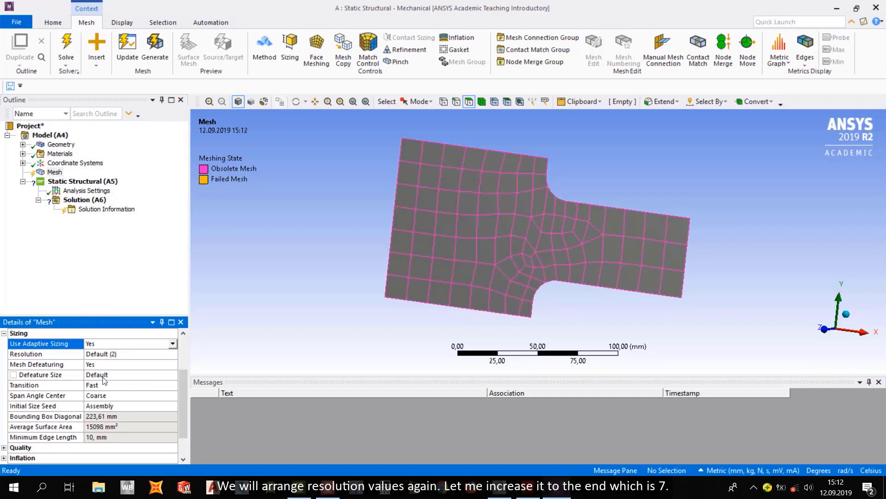
click(104, 354)
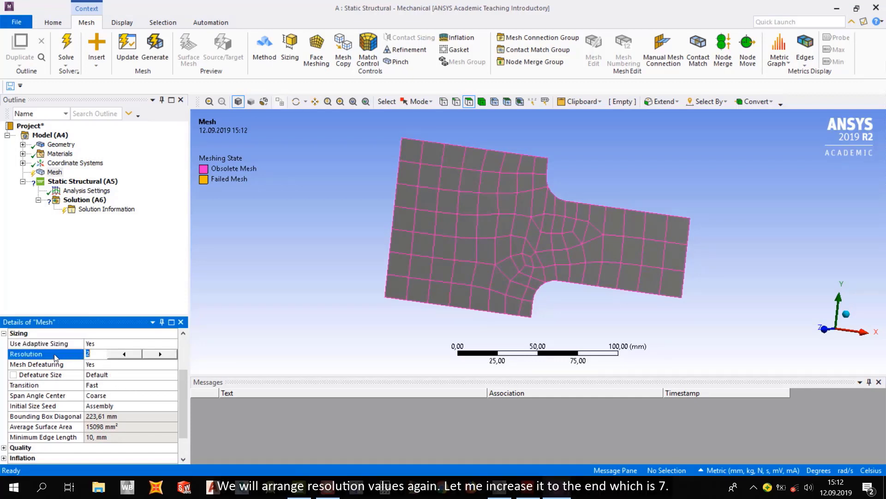
click(151, 355)
click(151, 355)
click(151, 355)
click(152, 355)
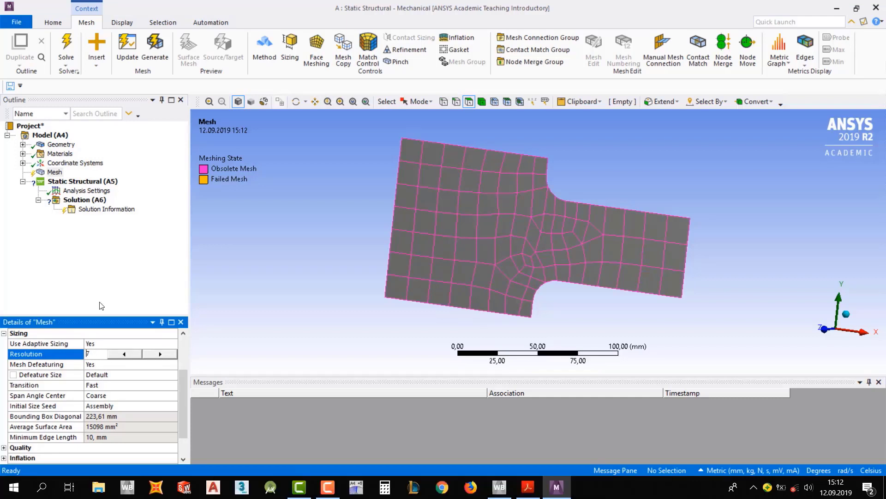
click(155, 50)
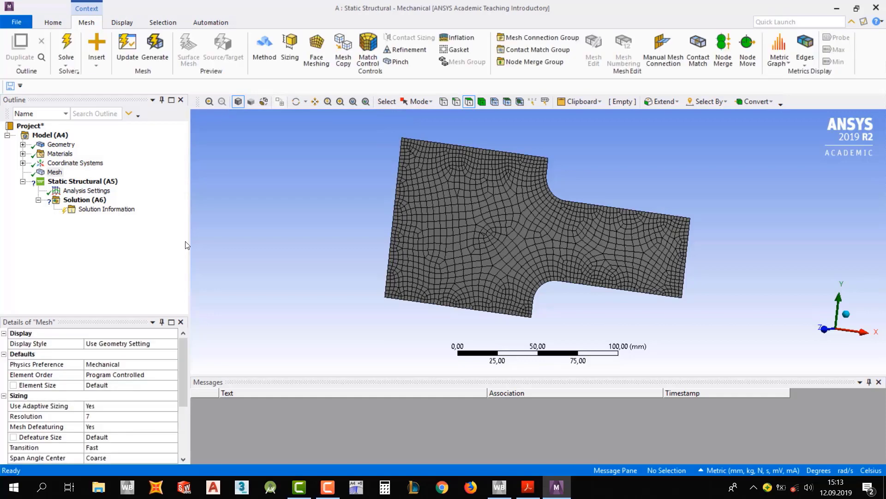
Step: Inspect the refined mesh and check its node and element counts in the mesh statistics
mouse_move(596, 221)
middle_down()
mouse_move(519, 216)
mouse_move(582, 225)
middle_up()
scroll(81, 415, down, 4)
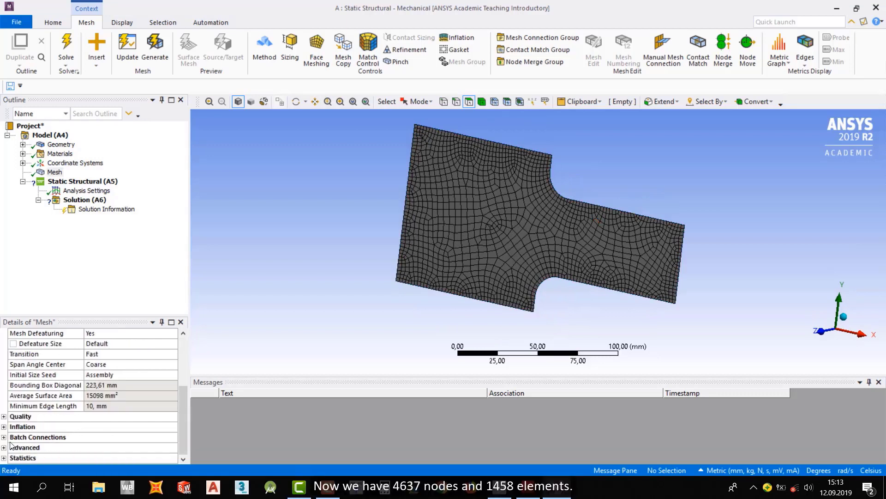
click(81, 437)
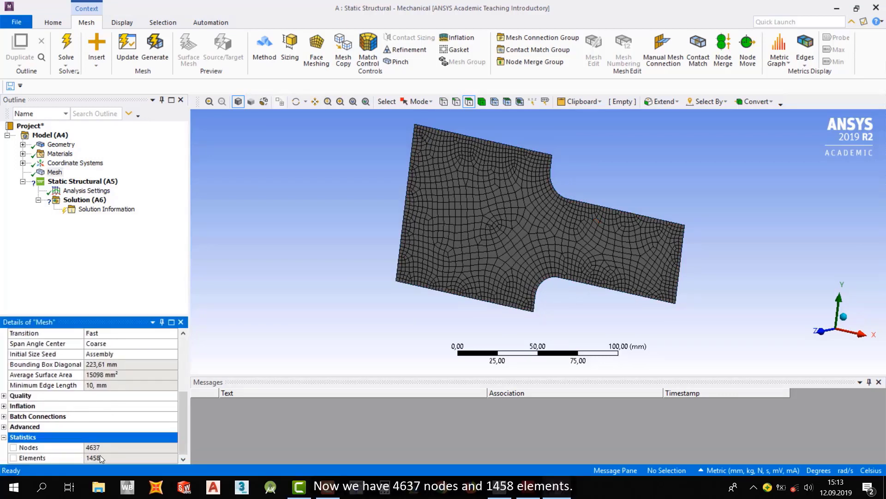
click(4, 436)
scroll(150, 396, up, 2)
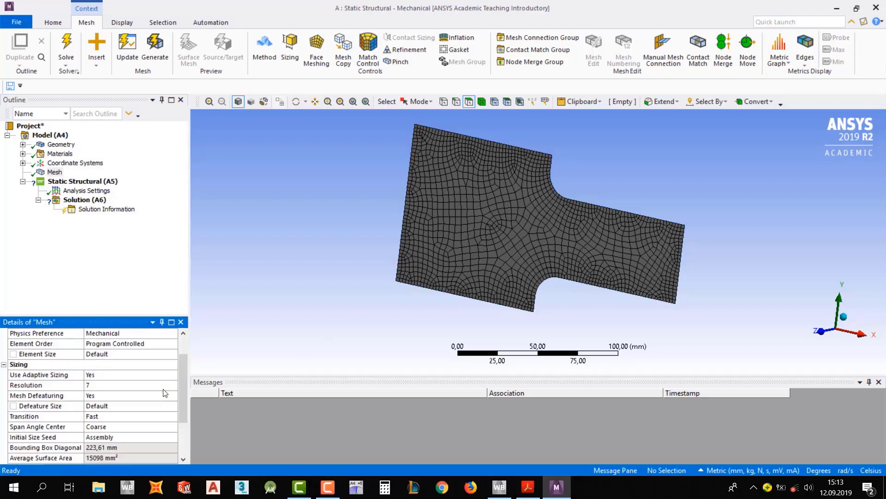
middle_drag(658, 215, 672, 231)
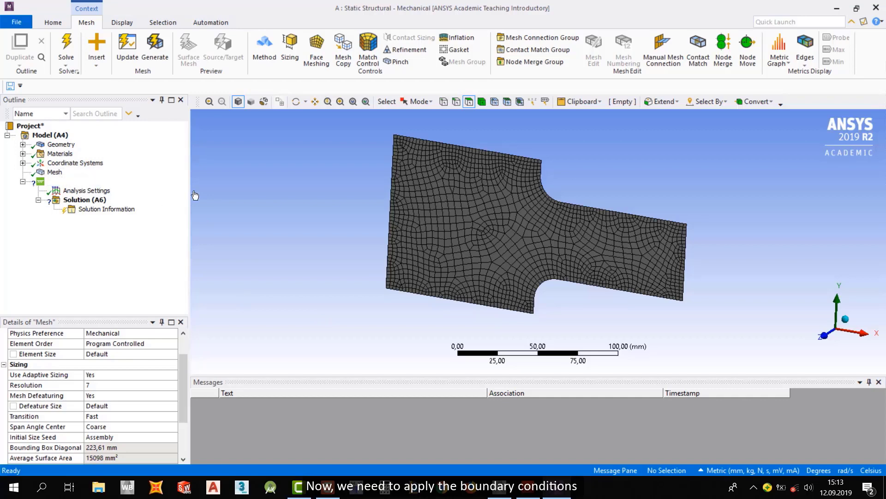
Step: Add a Fixed Support to the vertical edge at the bar's wide end
click(82, 184)
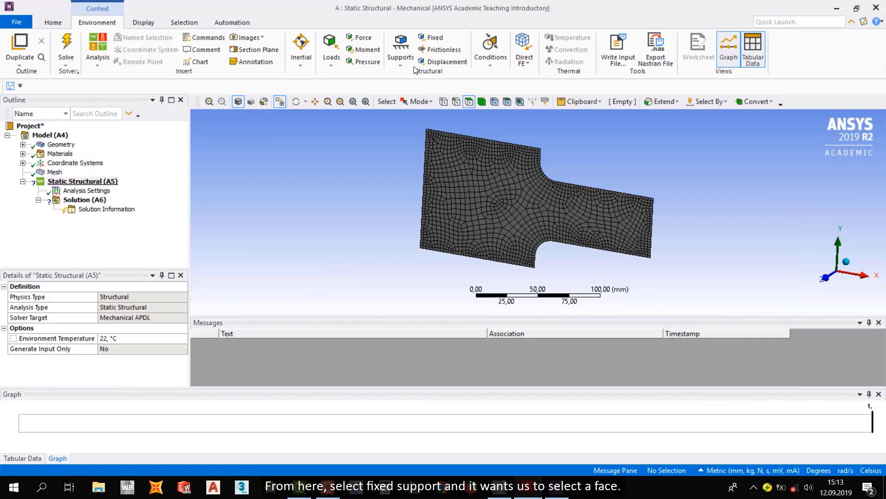
click(94, 181)
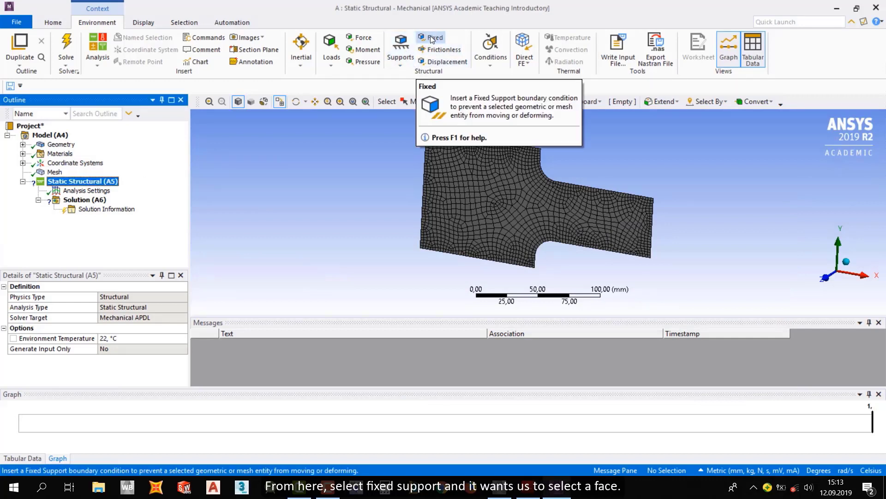
click(431, 37)
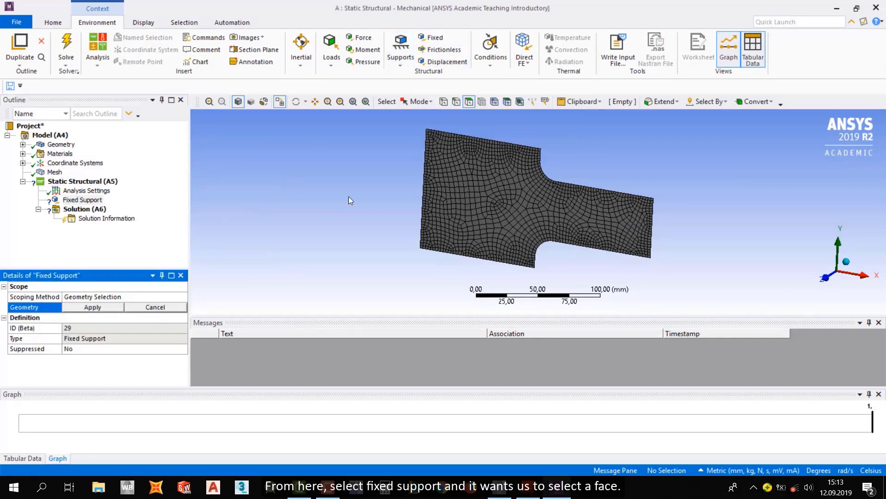
middle_drag(419, 162, 445, 146)
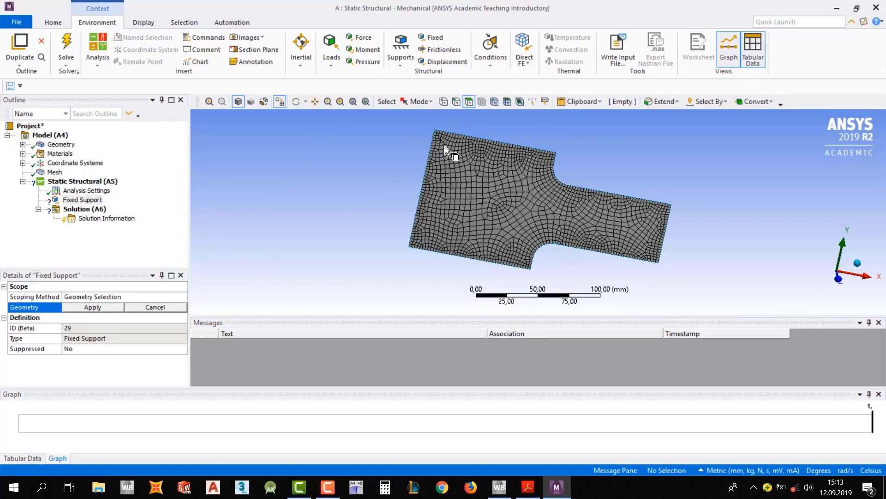
click(456, 101)
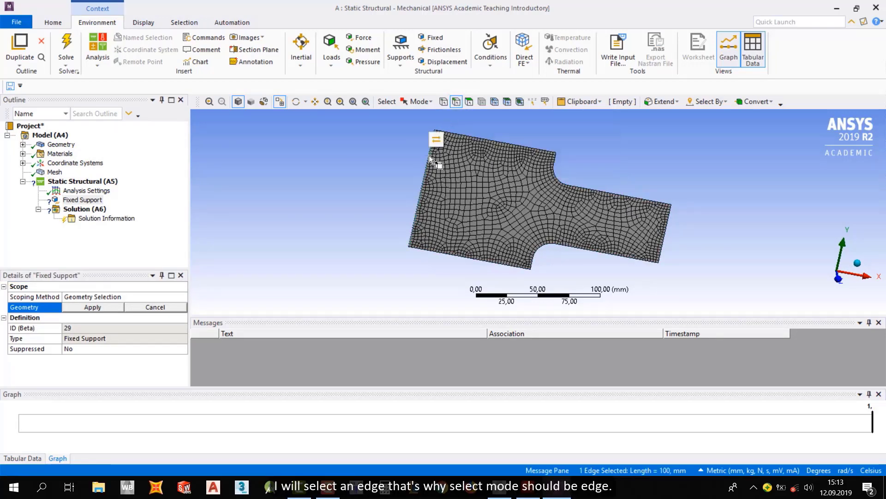
click(429, 155)
click(95, 307)
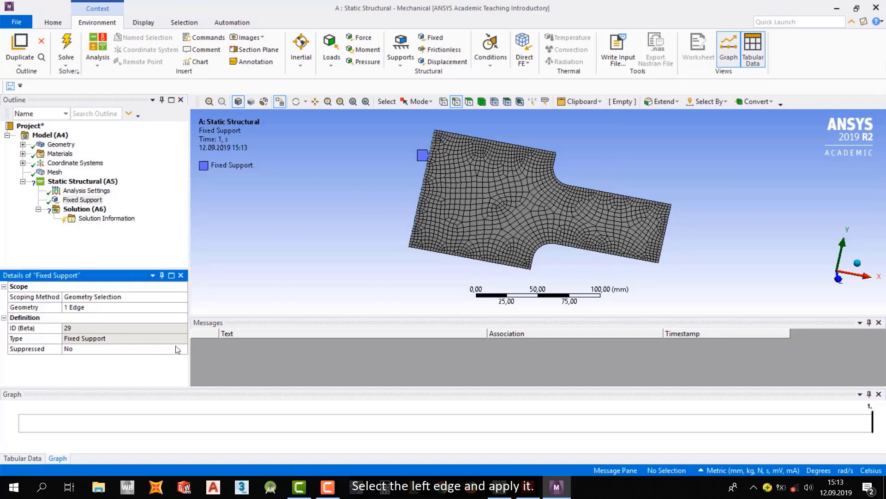
Step: Add a Force load to the vertical edge at the bar's narrow end
middle_drag(395, 251, 352, 237)
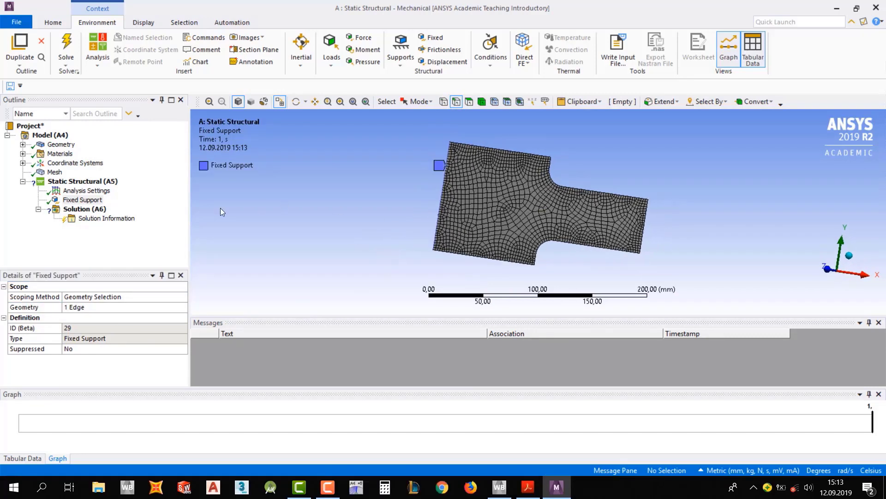
click(82, 181)
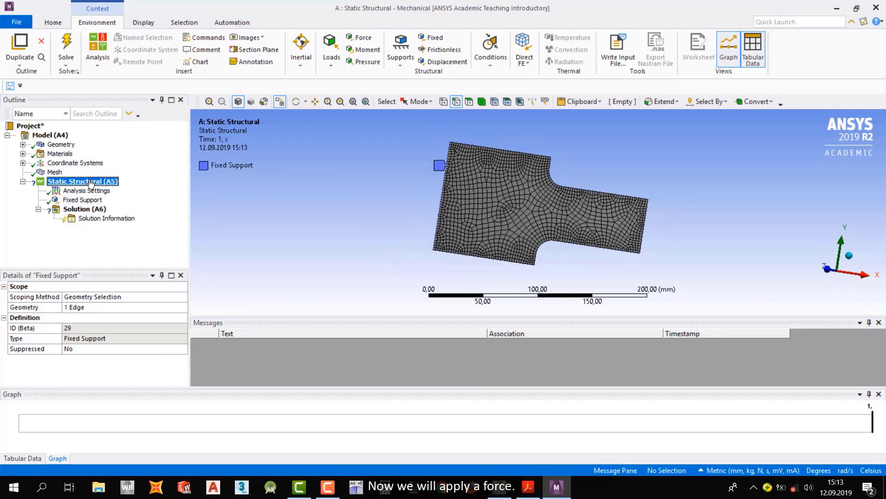
click(361, 37)
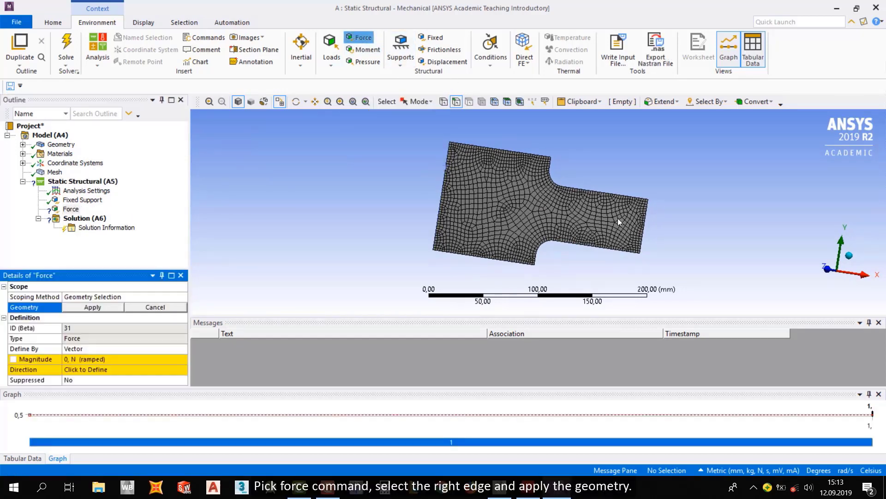
click(644, 220)
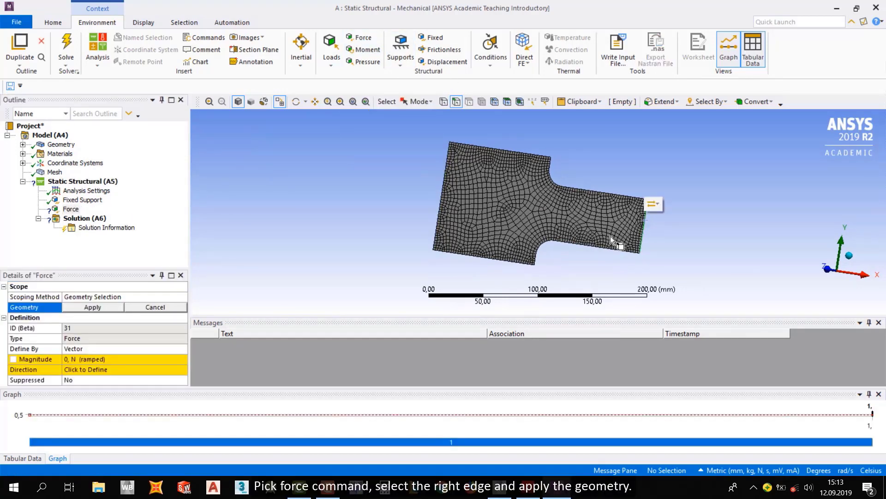
click(92, 307)
Step: Define the force by components and set its X component to 50000 N as a tension load
click(154, 349)
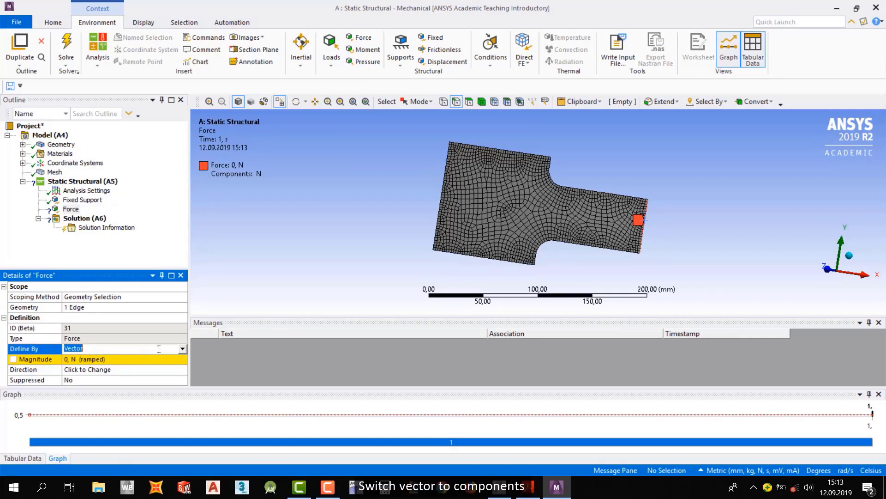
click(183, 349)
click(93, 365)
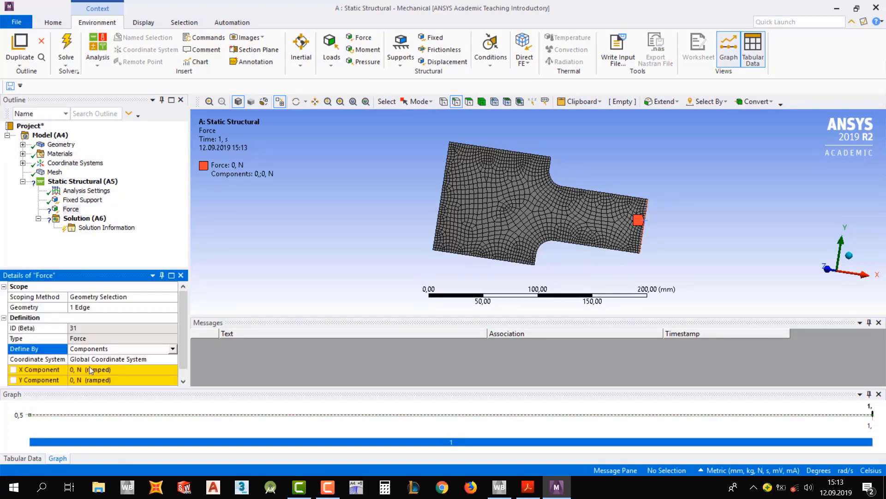
scroll(184, 341, down, 1)
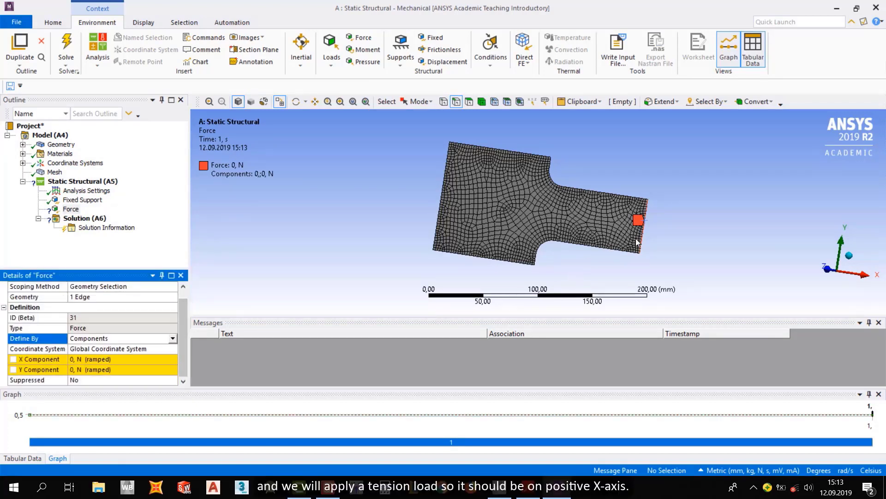
click(828, 269)
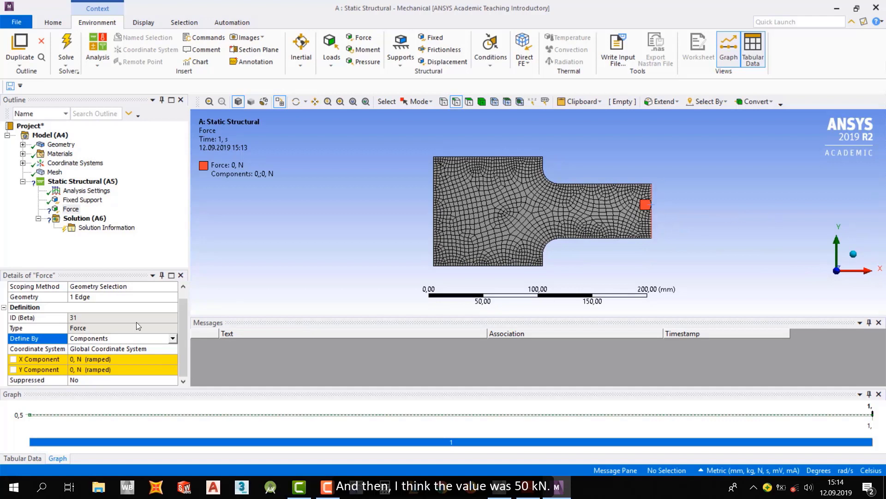
click(89, 359)
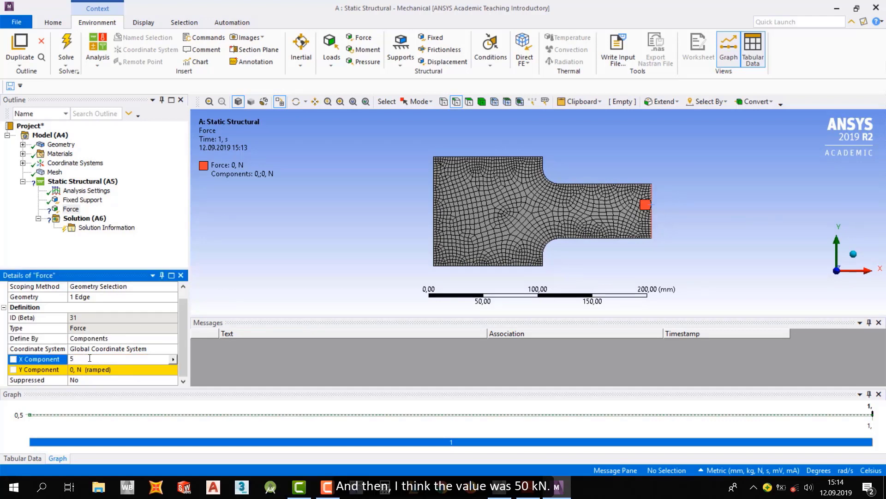
text(50000)
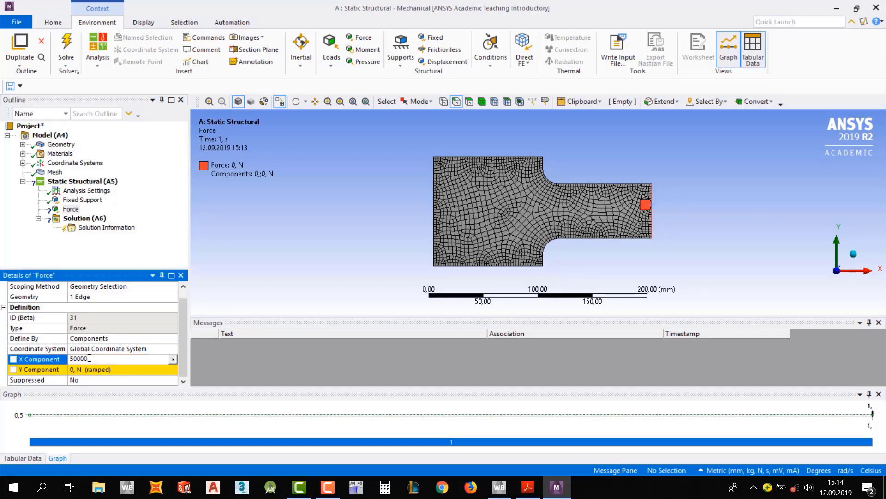
key(Return)
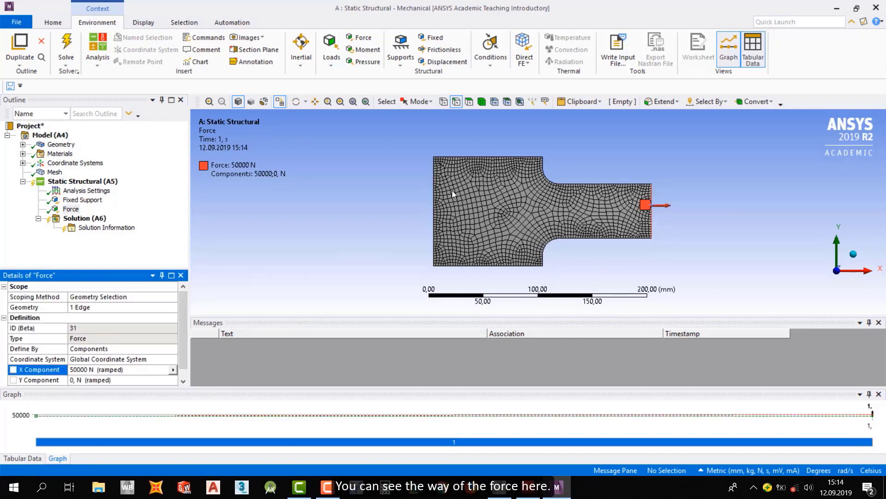
Step: Solve the static structural analysis with the fixed support and force applied
click(70, 183)
click(66, 49)
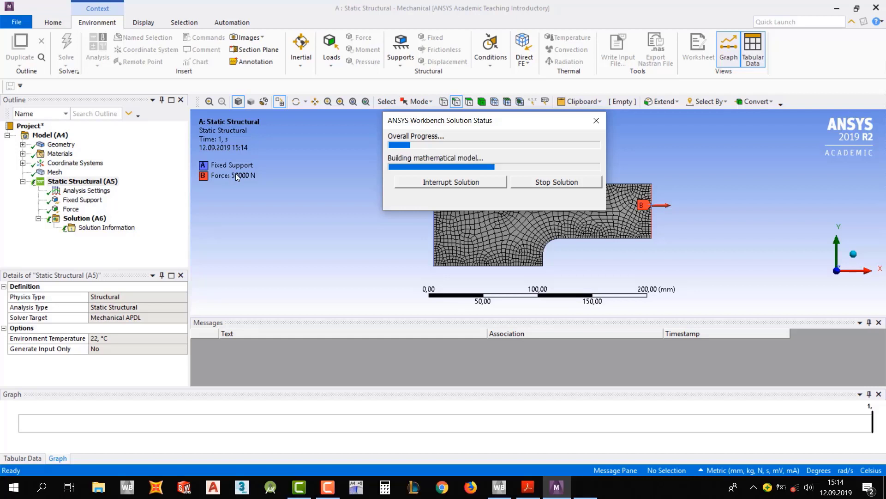
drag(536, 122, 348, 192)
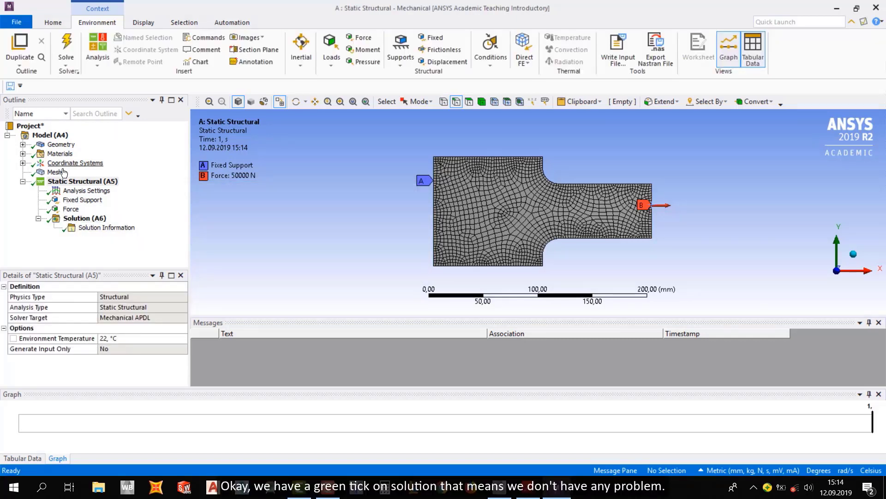
Step: Add Total Deformation and Equivalent (von-Mises) Stress results to the solution and evaluate them
middle_drag(432, 181, 482, 211)
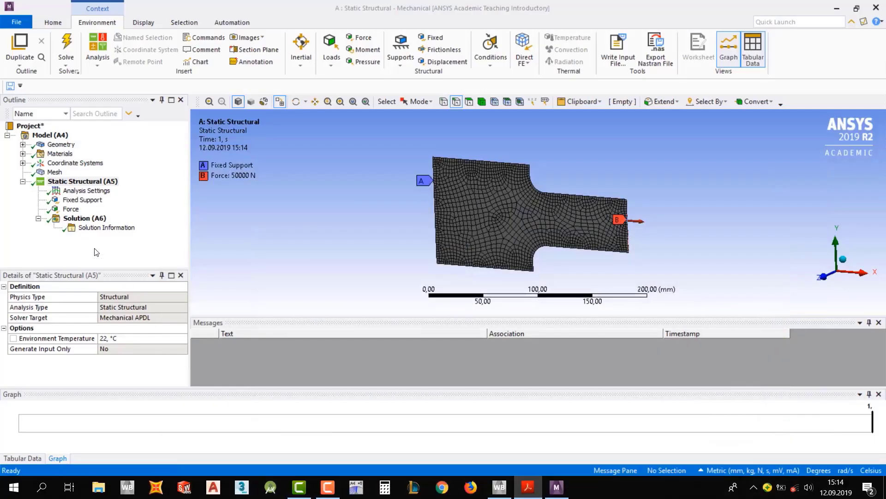
click(85, 218)
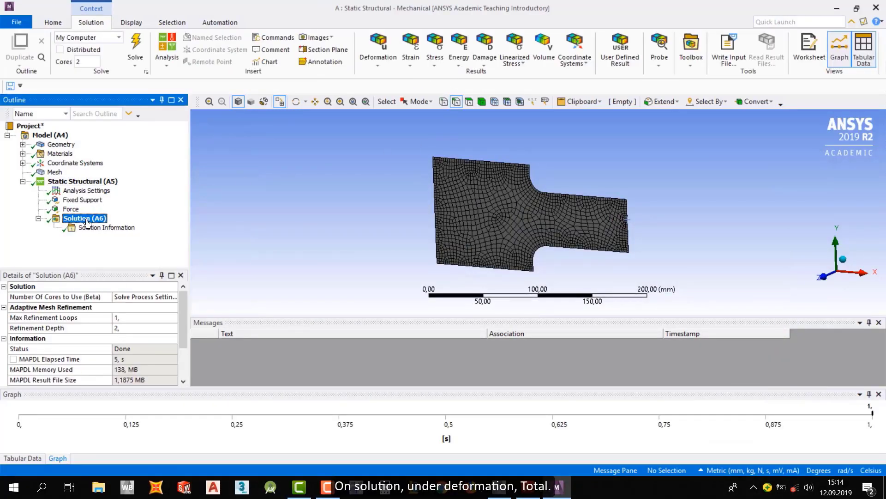
click(377, 59)
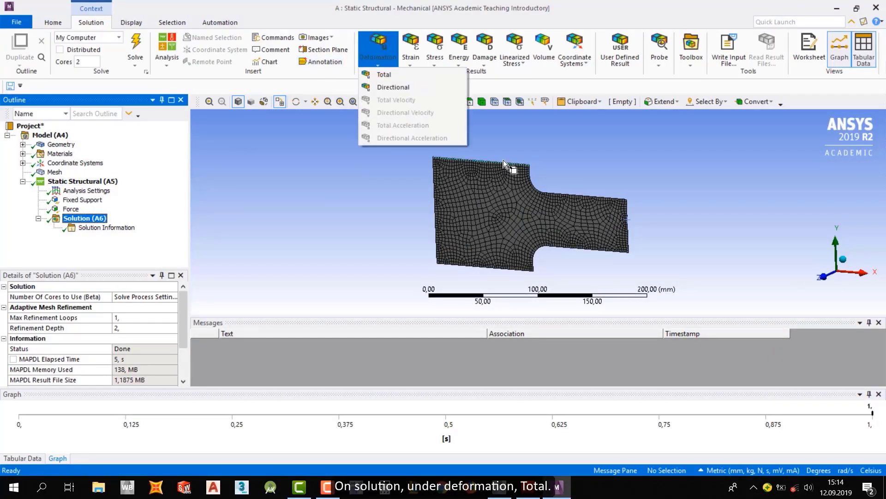
click(383, 74)
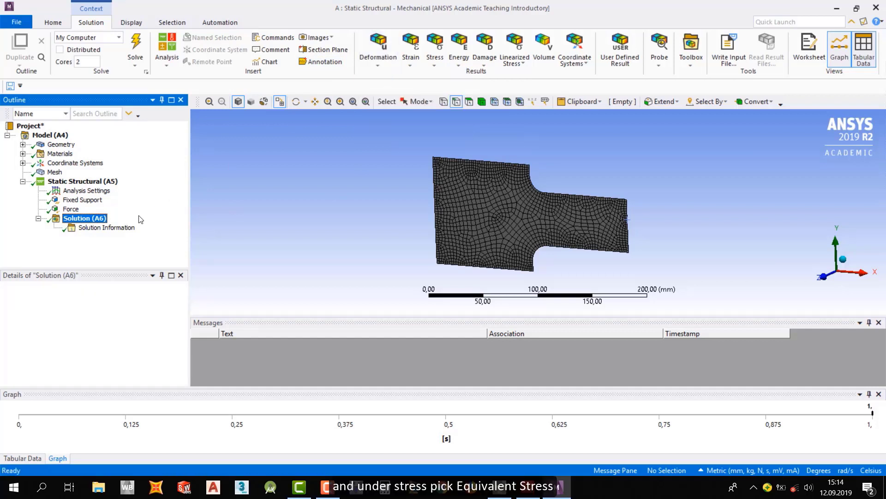
click(435, 59)
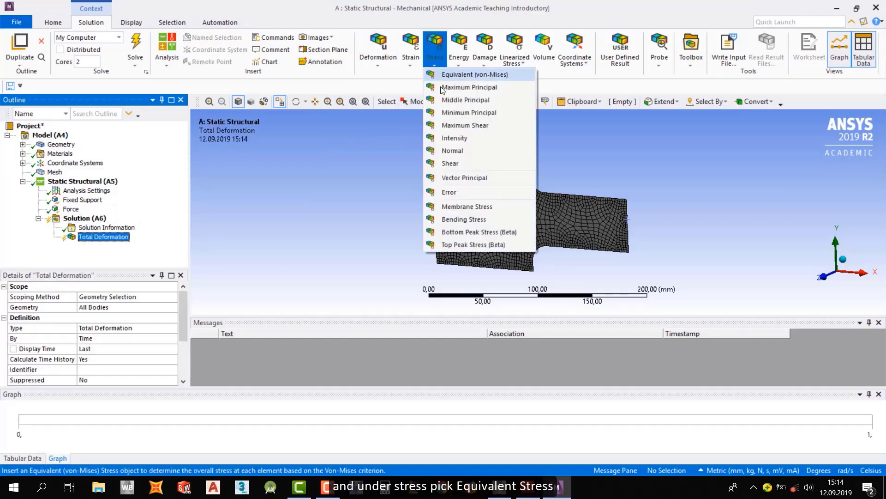
click(475, 75)
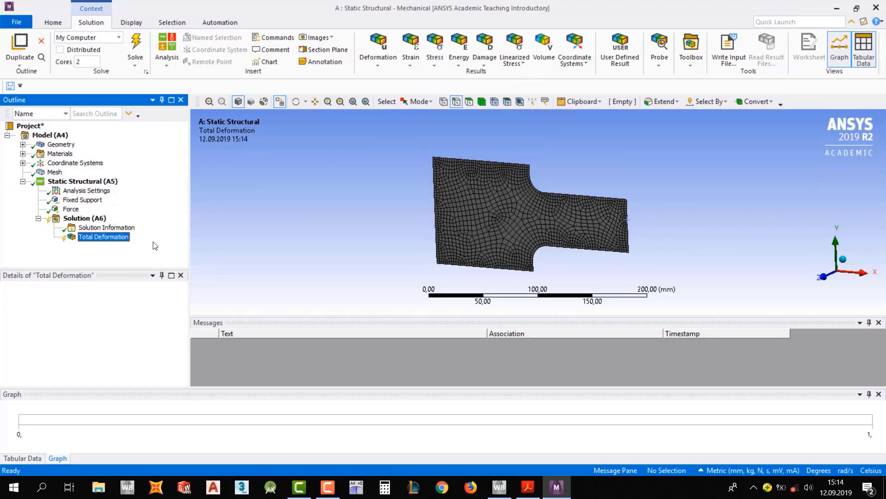
click(90, 222)
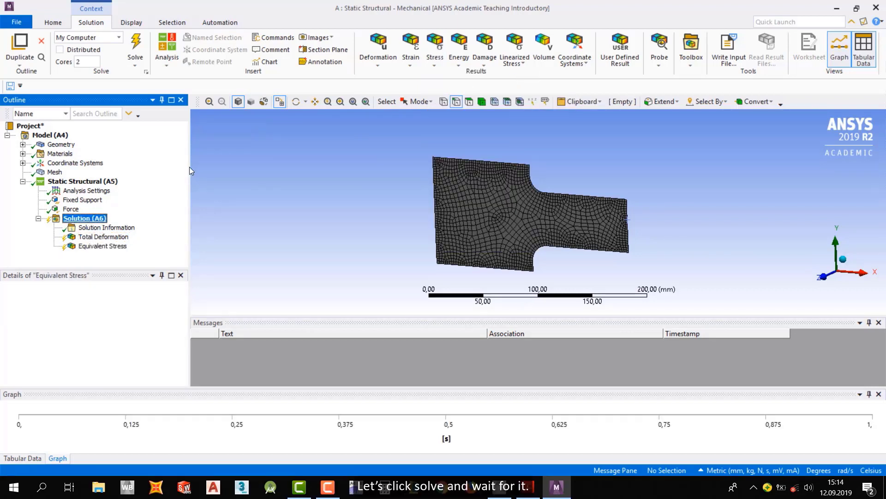
click(138, 46)
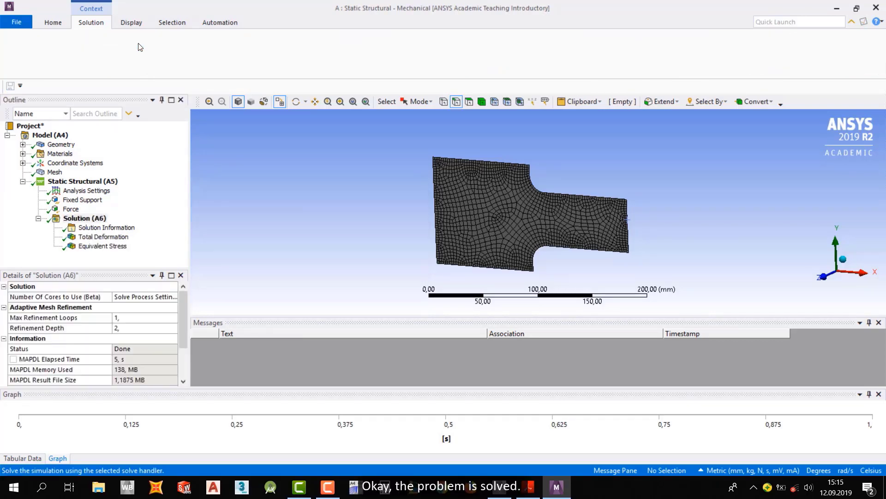
Step: Examine the Total Deformation contour and its maximum value, and play the deformation animation
click(104, 237)
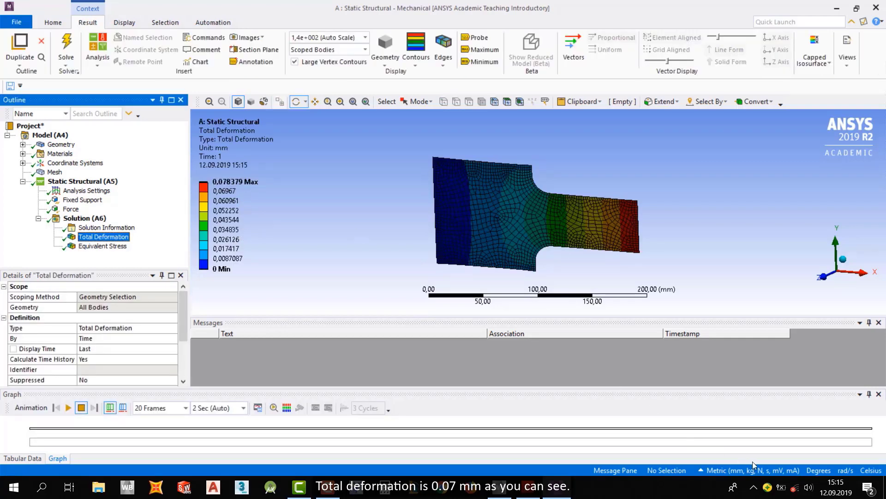
mouse_move(223, 190)
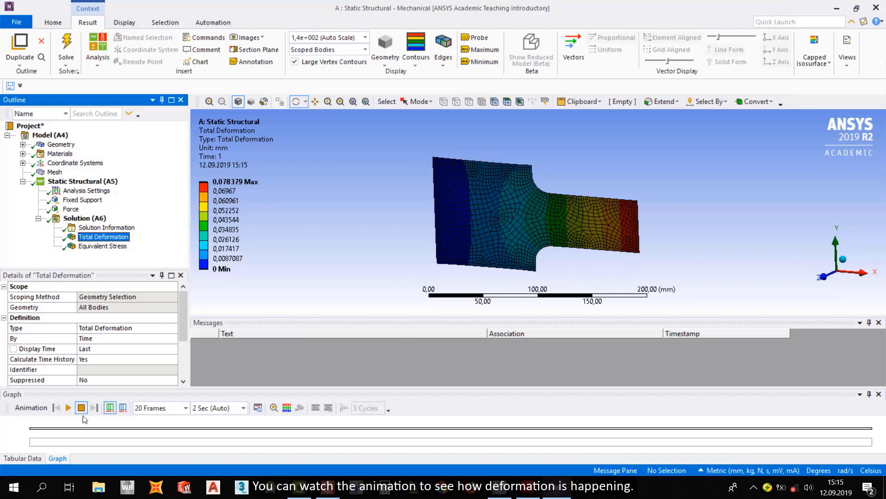
click(69, 407)
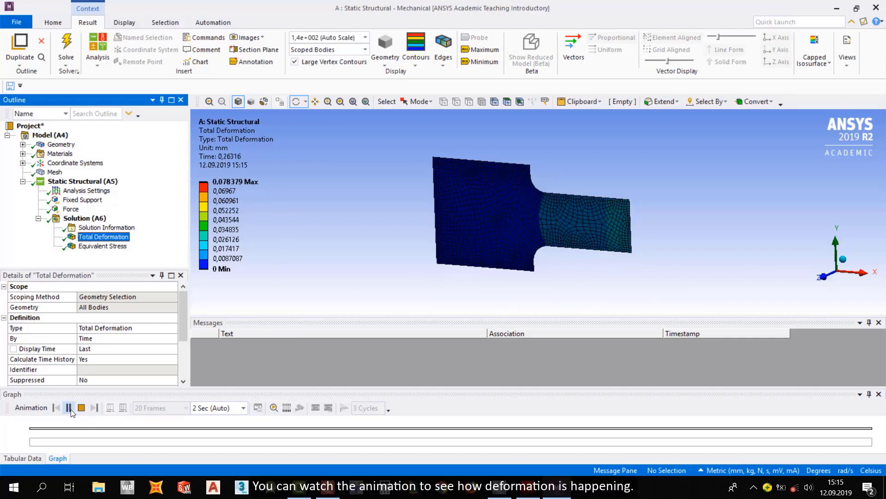
drag(554, 259, 682, 253)
click(81, 408)
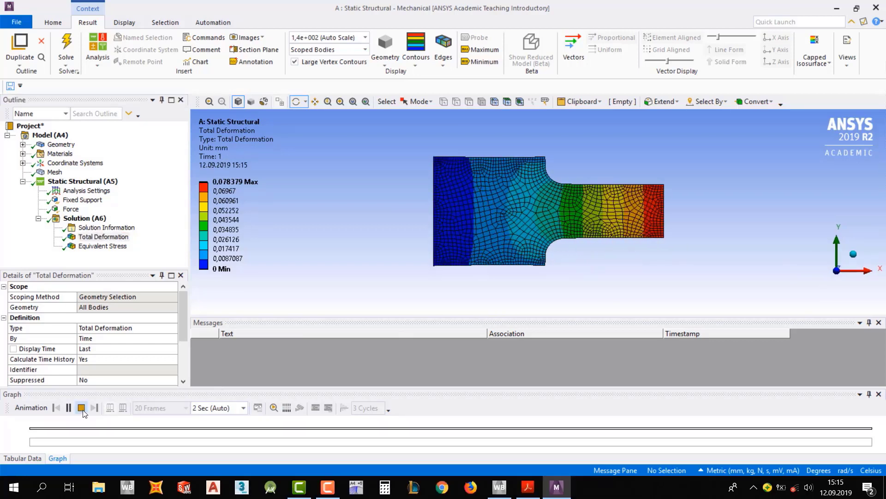
Step: Set the deformation display scale to 1.0 (True Scale) and replay the animation
click(364, 38)
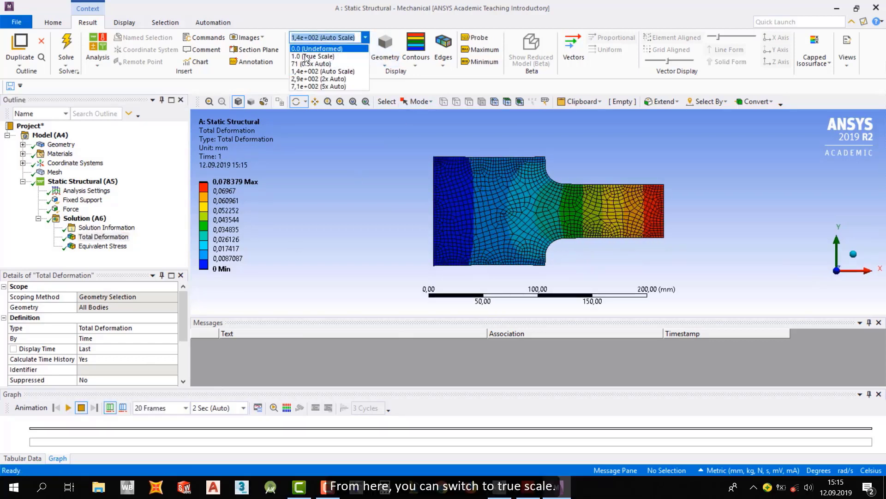
click(304, 57)
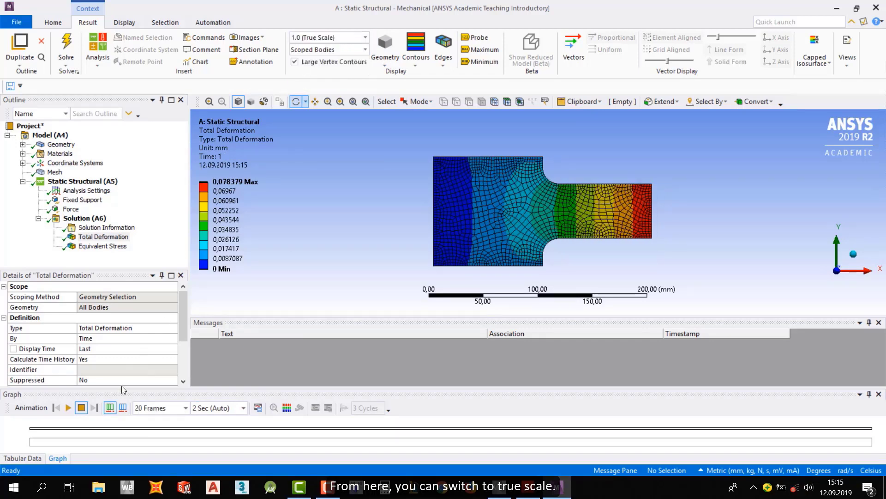
click(68, 408)
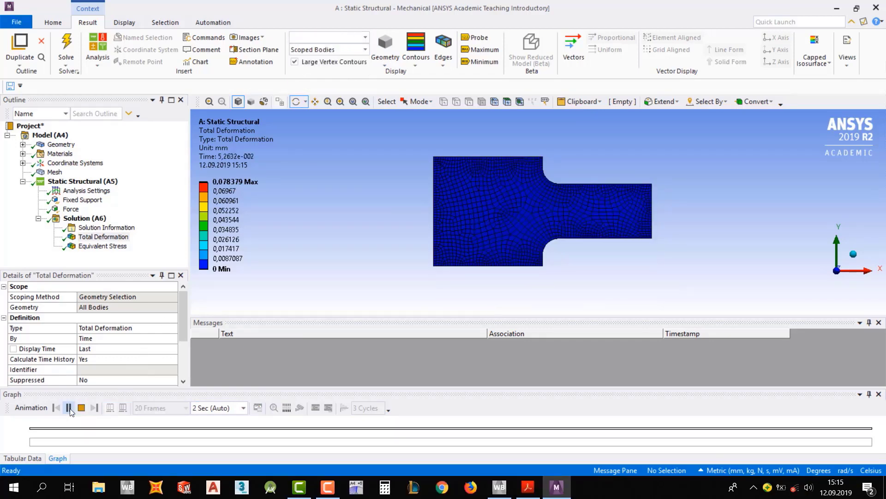
click(82, 409)
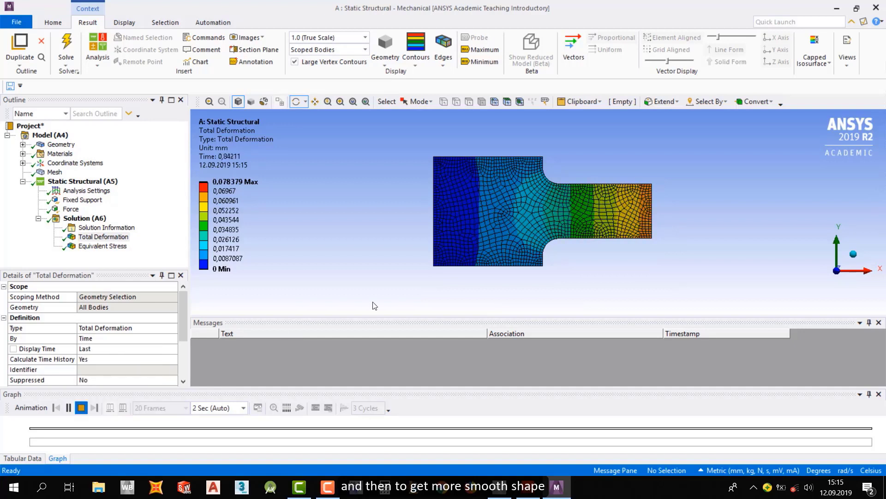
Step: Display the Total Deformation result with smooth contours and no wireframe so the mesh is hidden
click(427, 67)
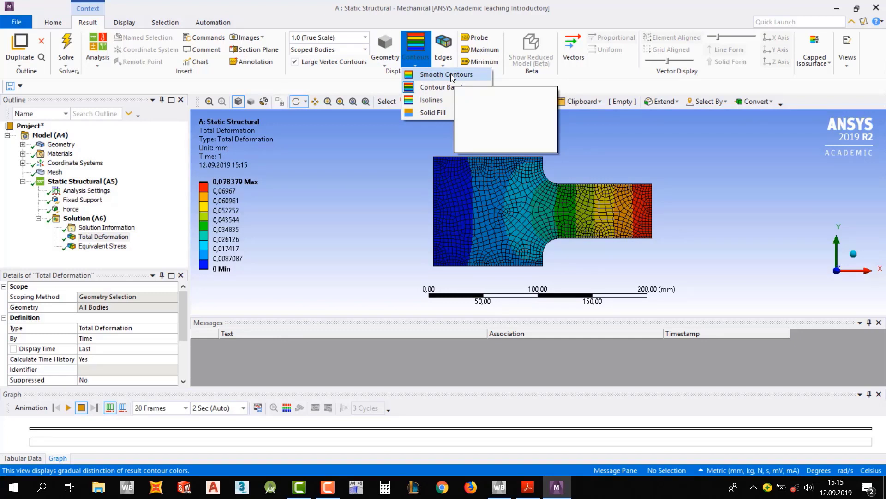
click(452, 75)
click(443, 53)
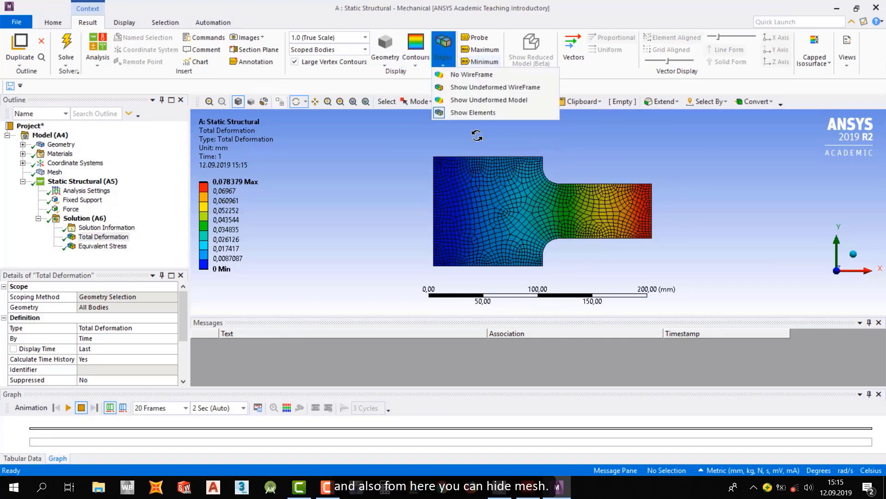
click(467, 77)
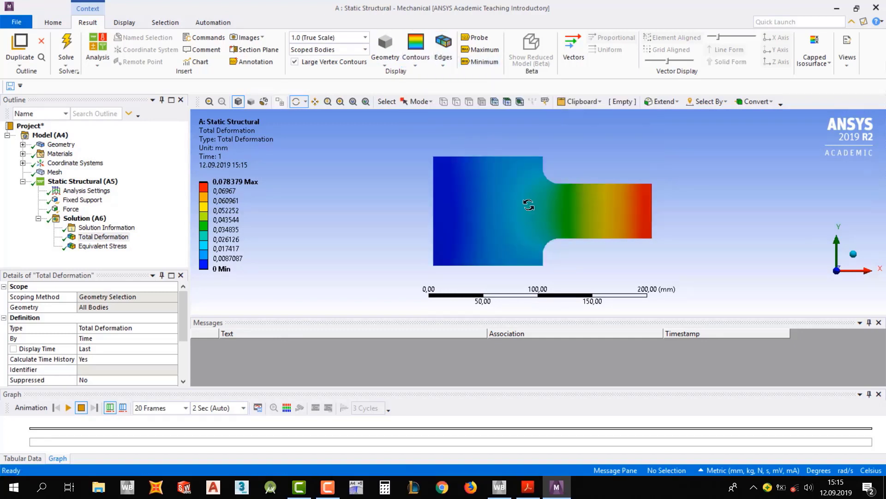
Step: Play and stop the deformation animation at true scale, and set the result display scale to 1,4e+002 (Auto Scale)
drag(586, 214, 557, 223)
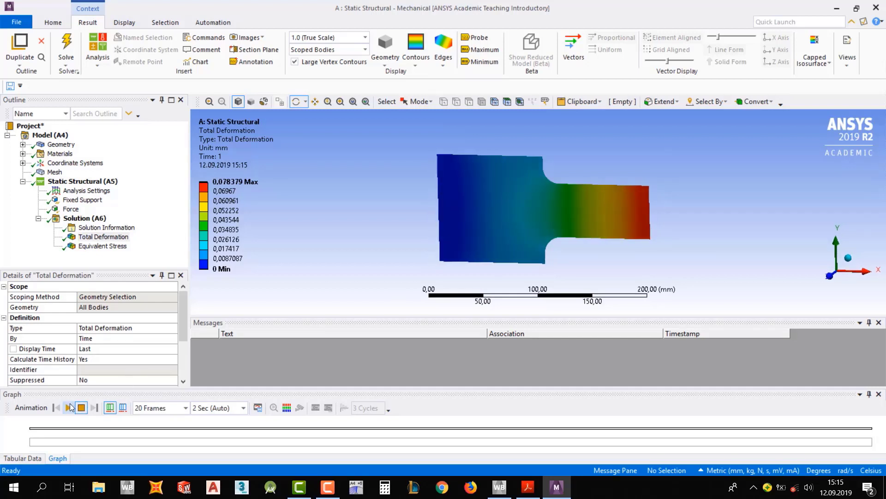
click(69, 408)
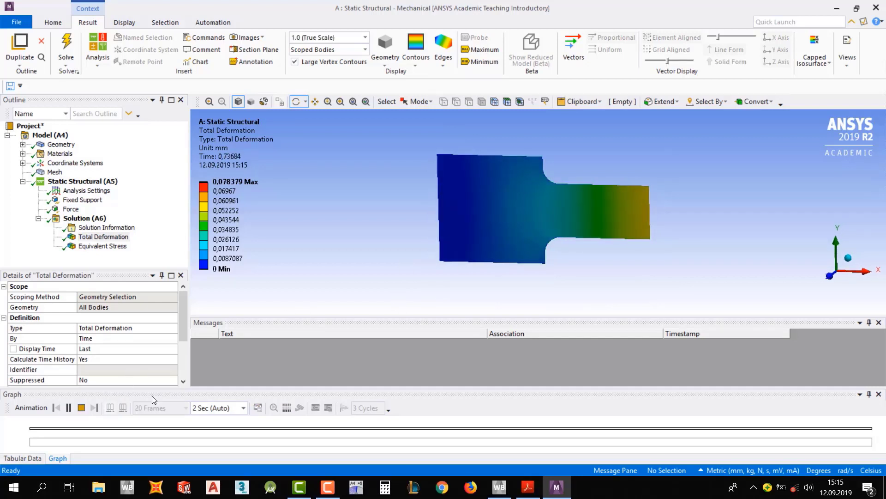
click(81, 407)
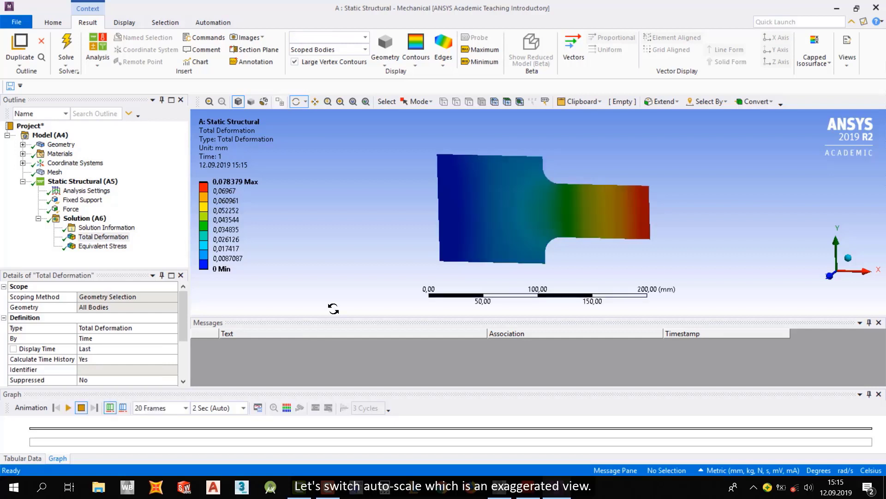
click(365, 37)
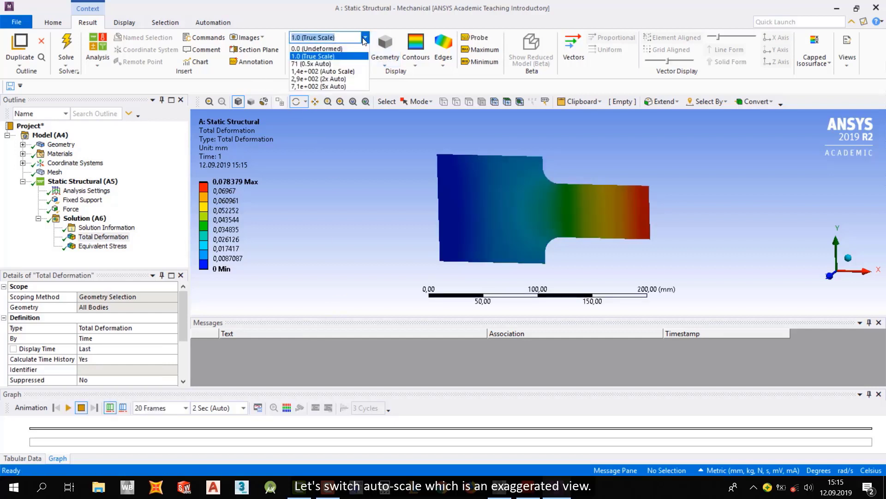
click(342, 72)
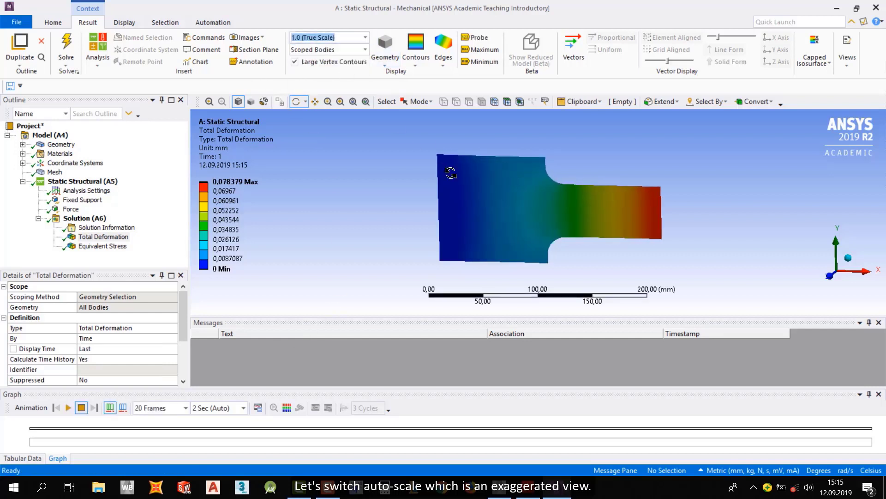
Step: Examine the Equivalent (von-Mises) Stress contour of the bar and its maximum value in the legend
click(118, 244)
drag(603, 182, 381, 187)
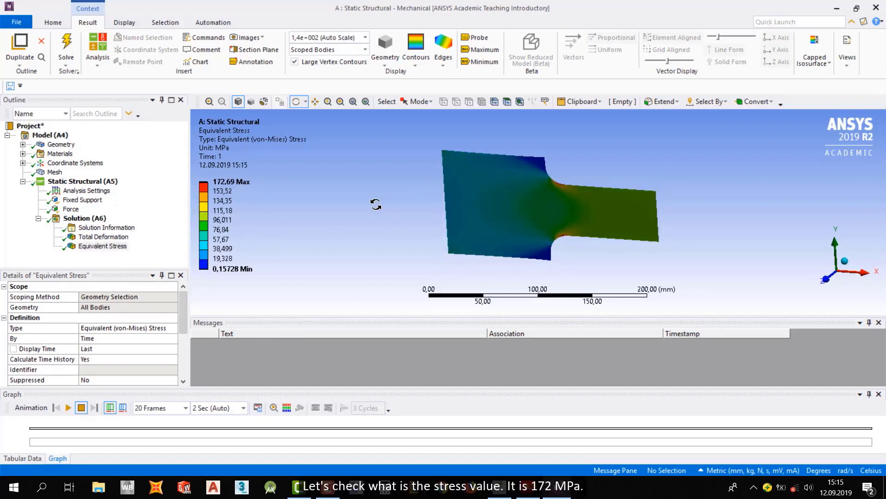
click(233, 196)
click(234, 197)
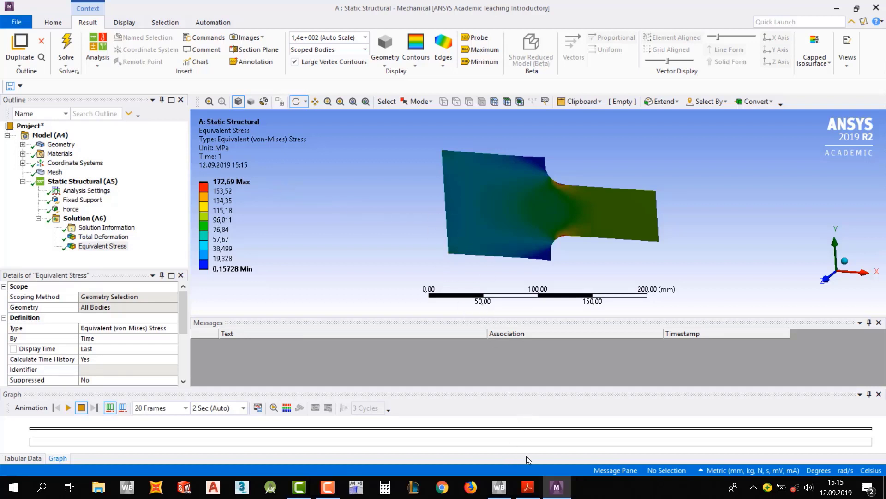
Step: In Workbench's Engineering Data, show Structural Steel's tensile yield strength in MPa, and return to Mechanical
click(499, 487)
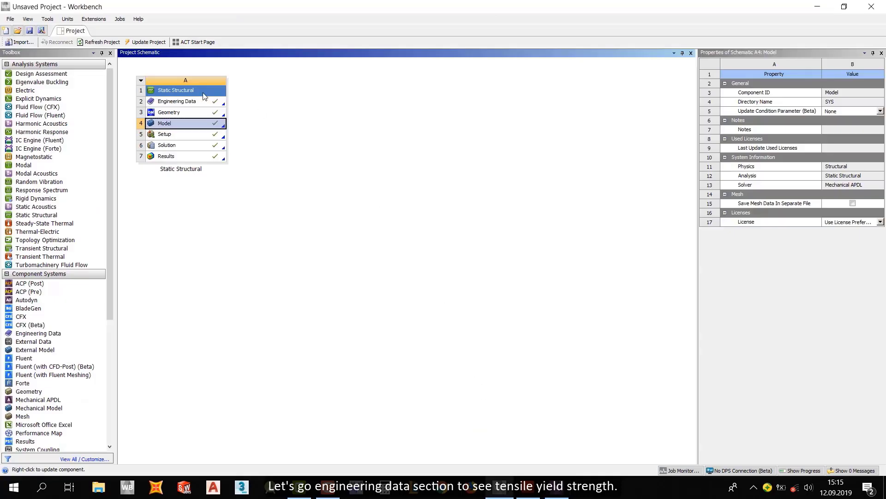
double_click(182, 103)
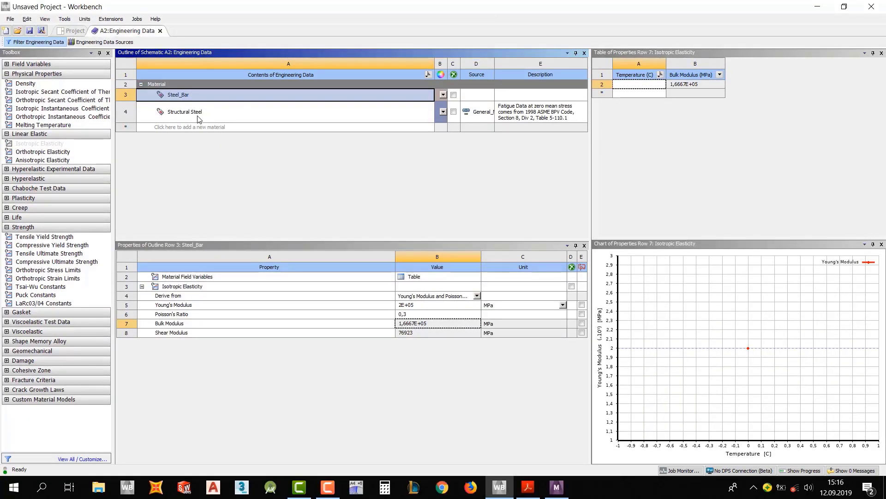
click(195, 114)
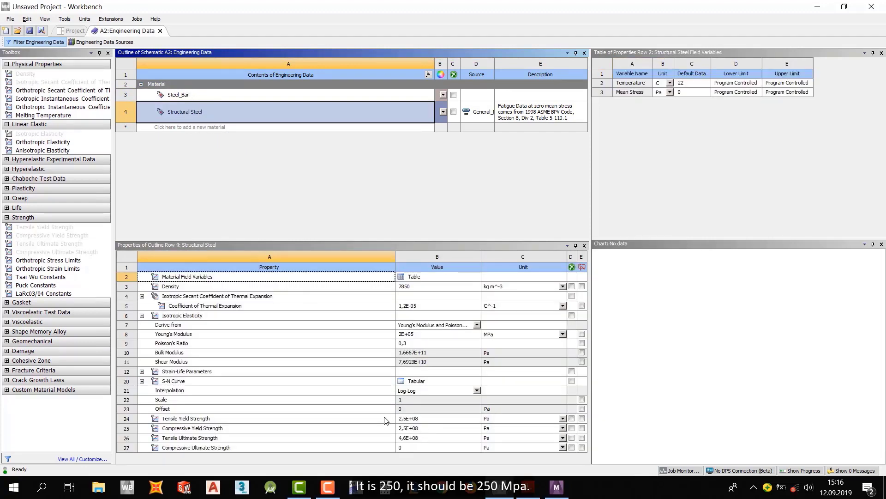
click(562, 419)
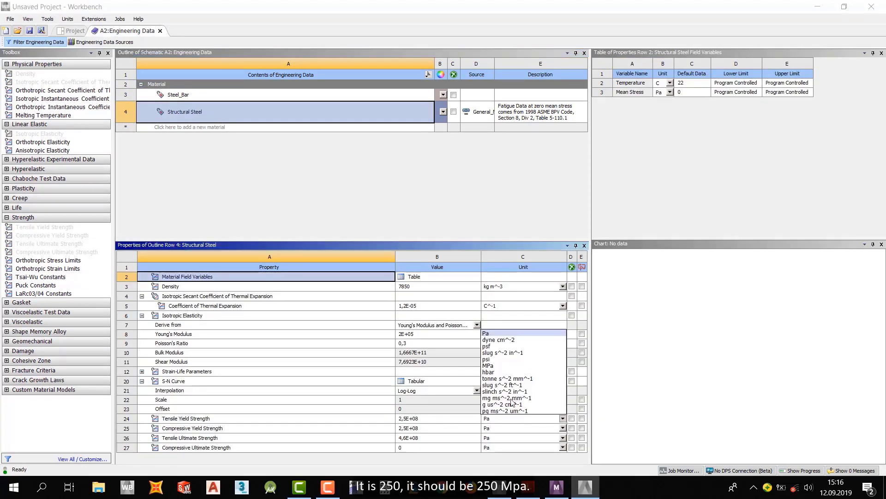
click(488, 366)
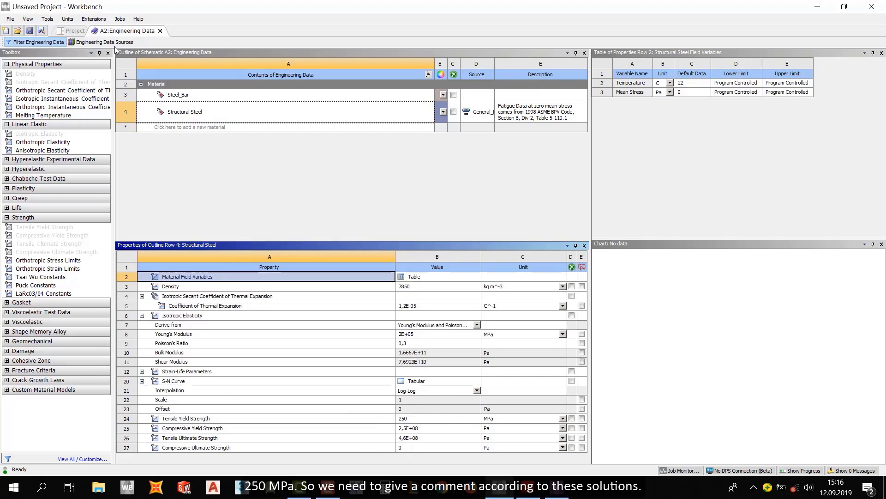
click(160, 31)
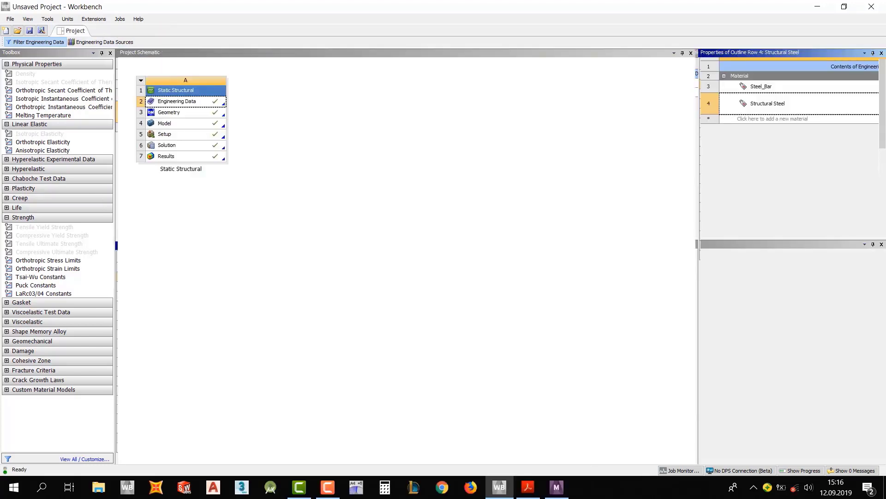
click(556, 485)
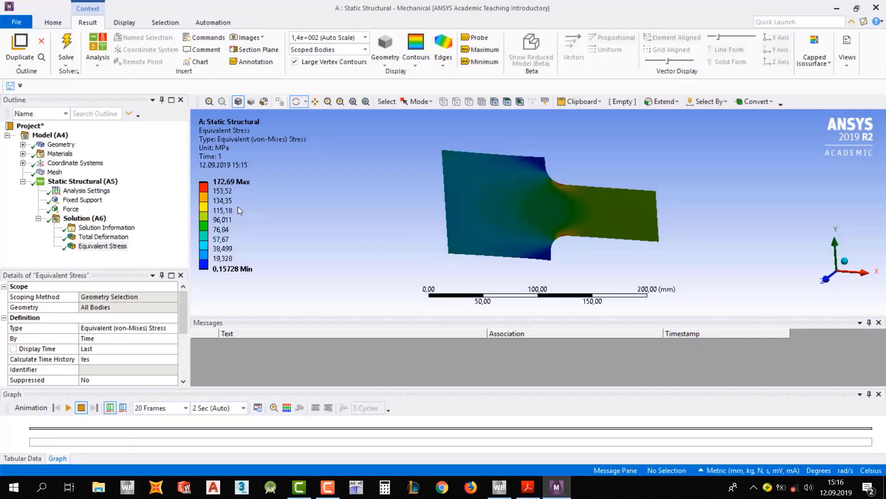
Step: Calculate the safety factor in the Windows calculator by dividing 250 by 172,69, and close the calculator
click(385, 486)
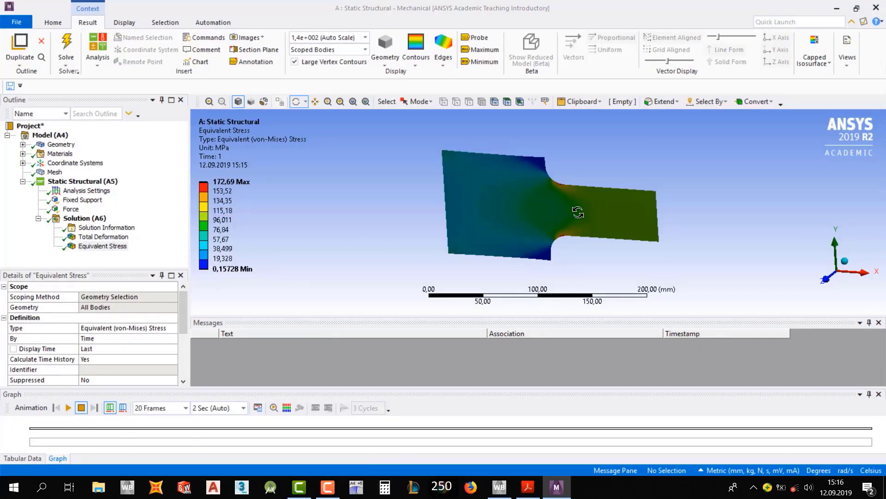
text(25)
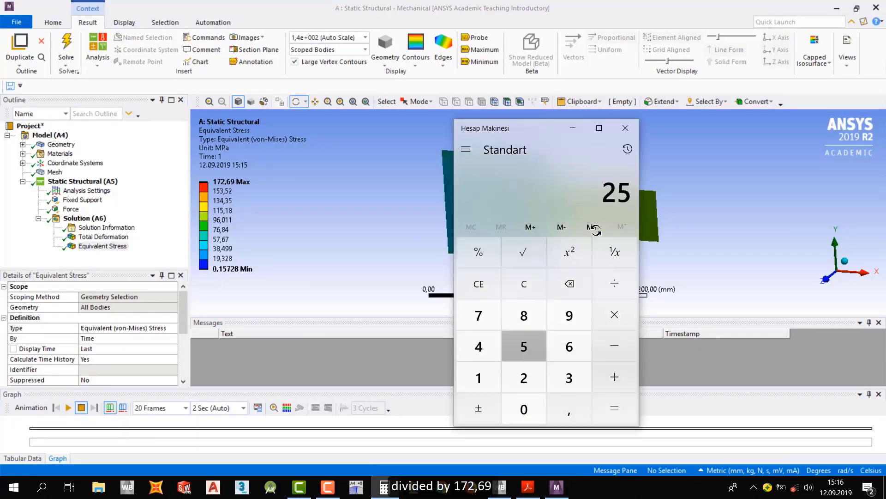
text(0/172)
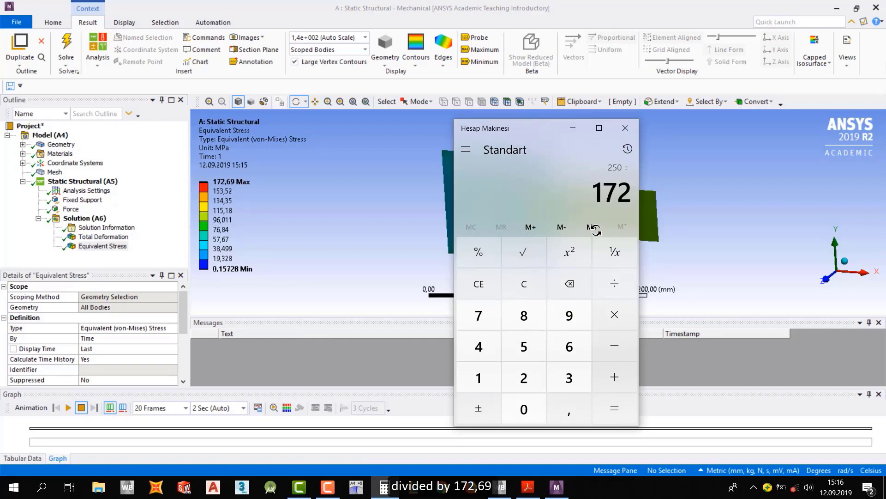
text(,69)
key(Return)
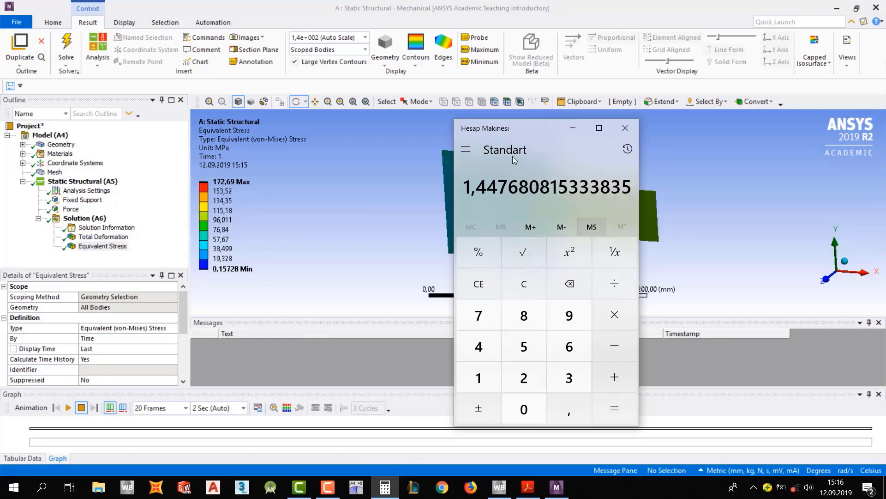
drag(523, 128, 275, 108)
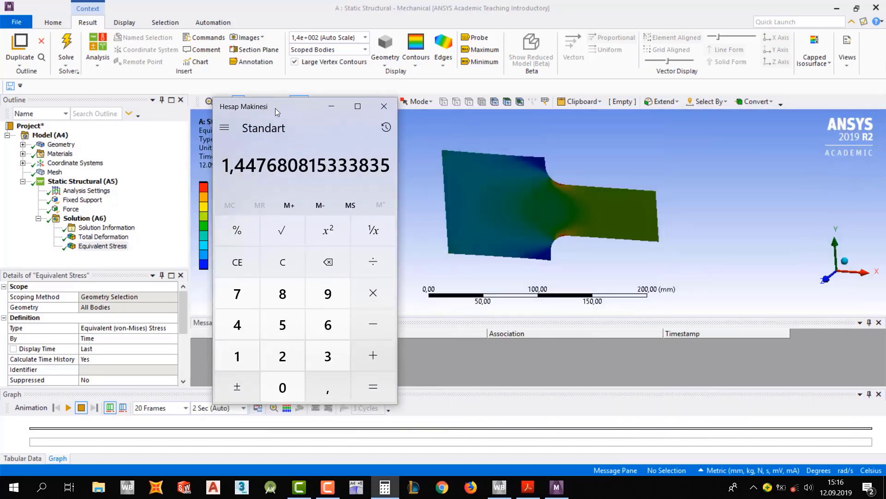
click(385, 107)
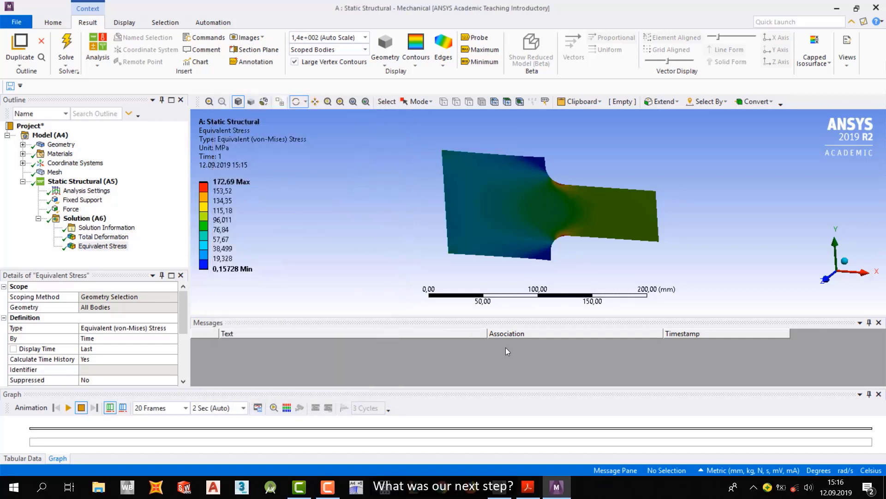
Step: Review the remaining tasks in the problem statement PDF, and insert a Path construction geometry under Model (A4) in Mechanical
click(527, 487)
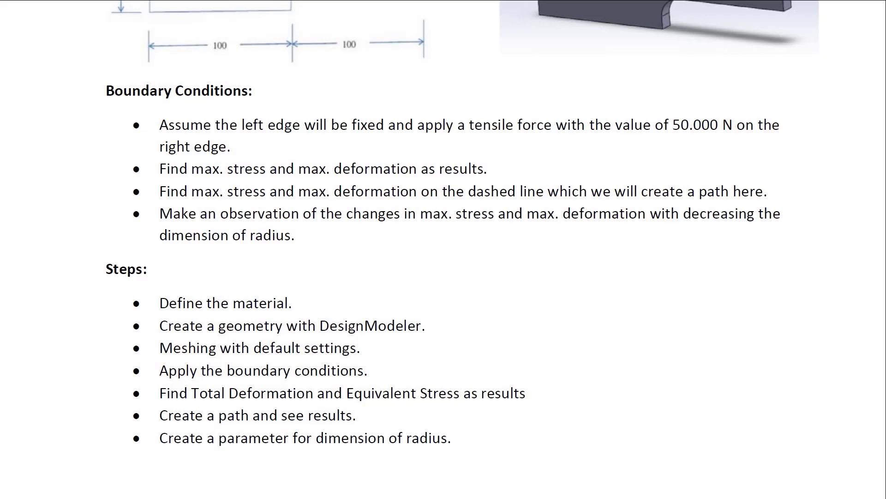
scroll(443, 250, up, 5)
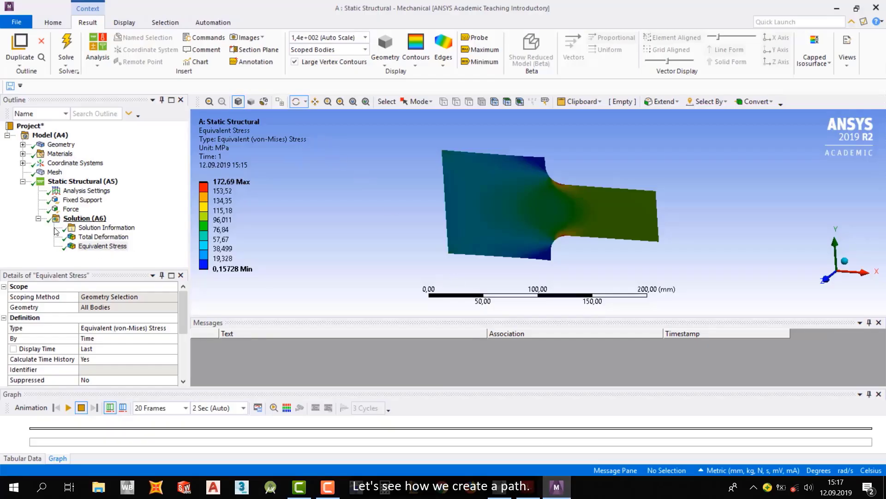
click(42, 135)
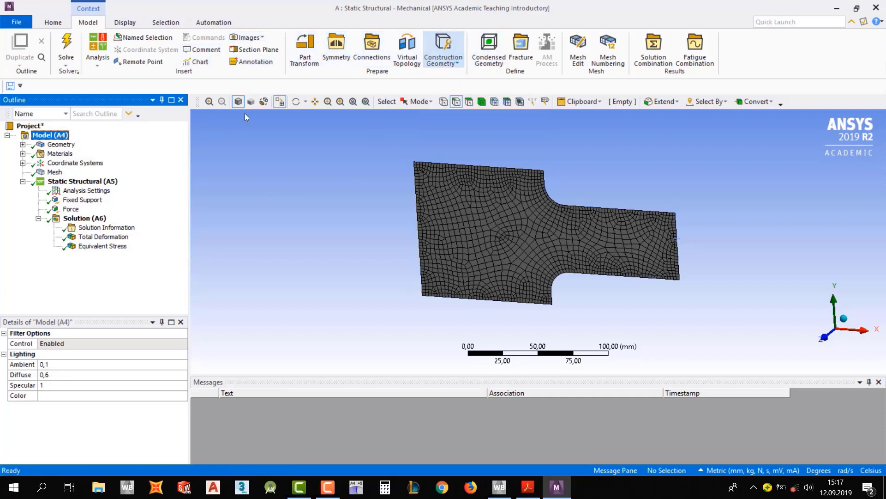
right_click(58, 135)
mouse_move(92, 141)
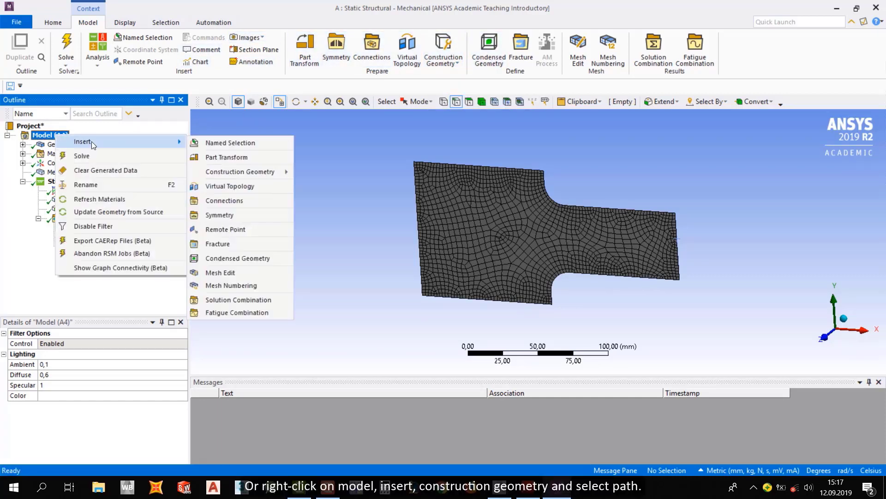
mouse_move(257, 171)
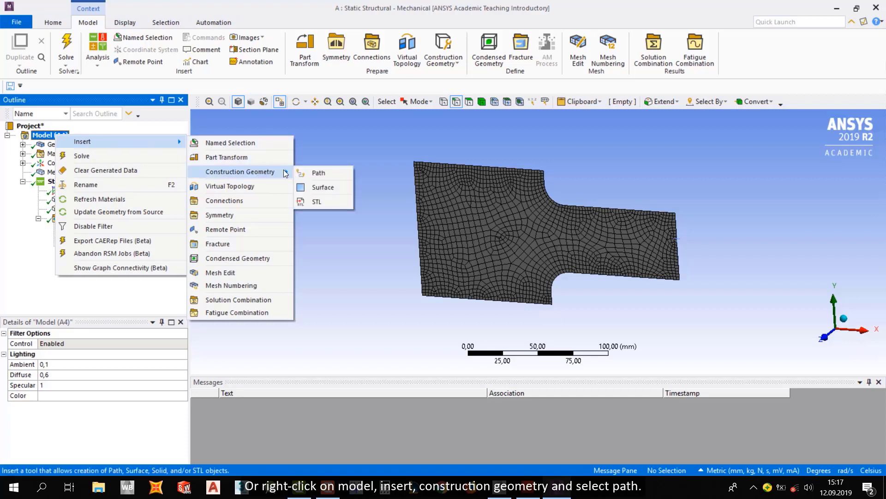
click(339, 172)
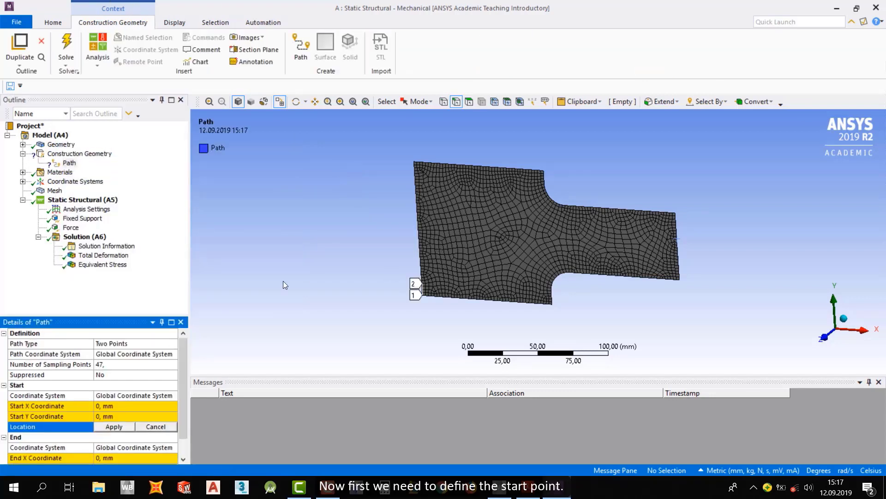
Step: Set the path's start point to the lower fillet vertex at X 115 mm, Y 25 mm, using the Global Coordinate System
scroll(127, 365, down, 1)
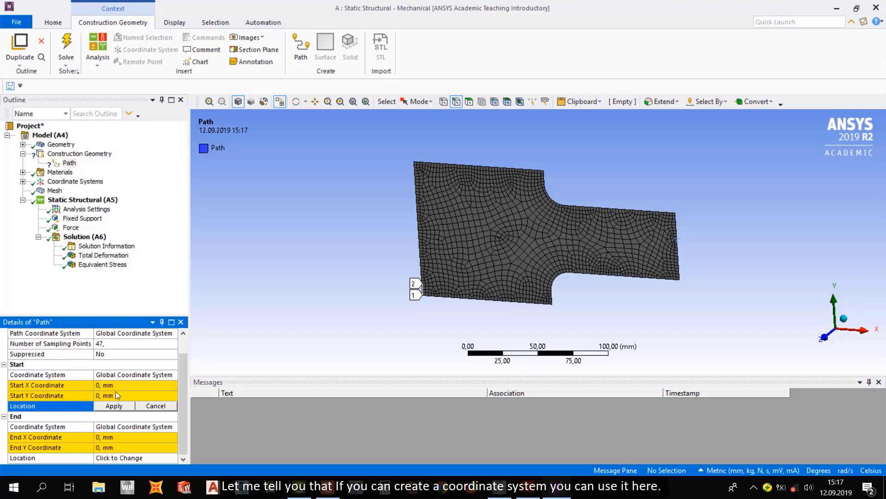
click(145, 375)
click(172, 374)
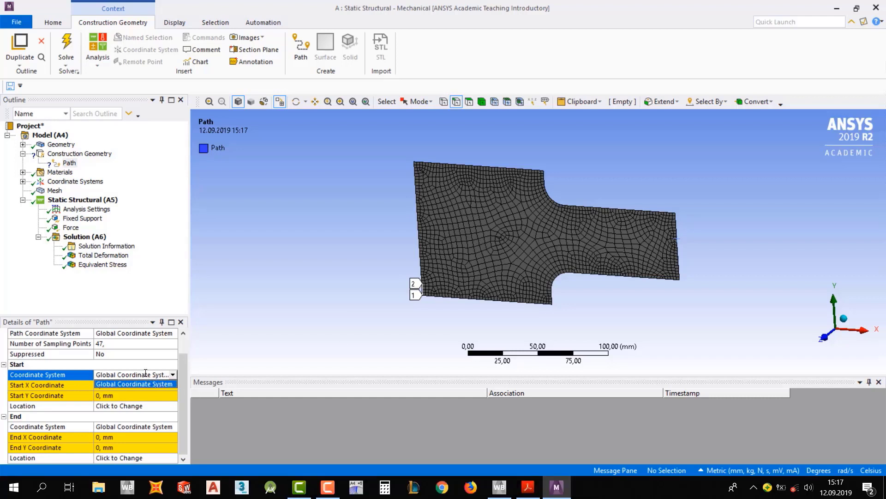
click(146, 383)
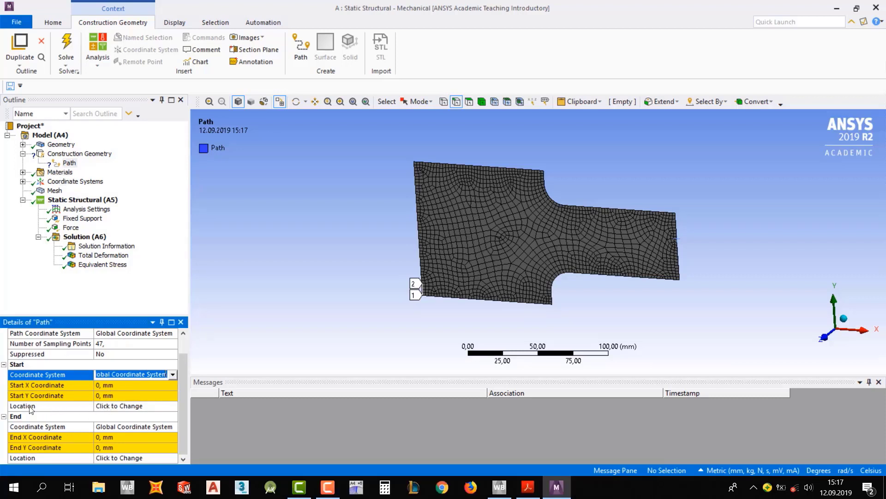
click(108, 409)
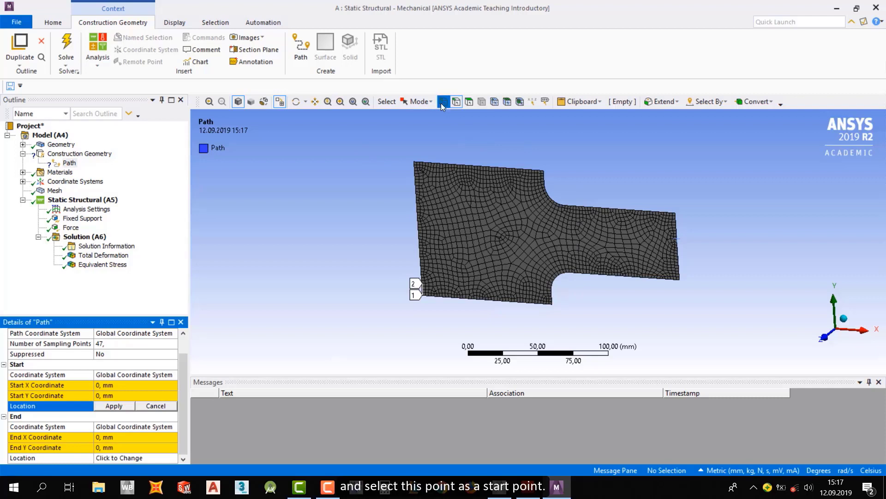
click(570, 273)
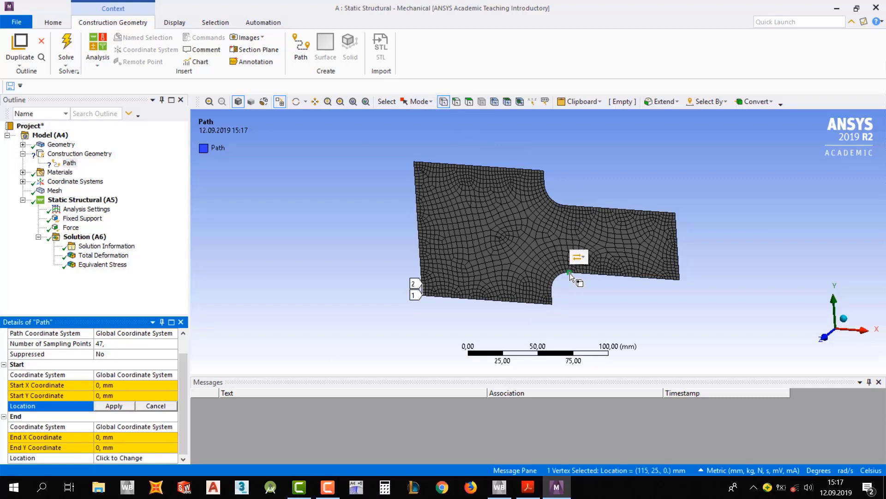
click(110, 406)
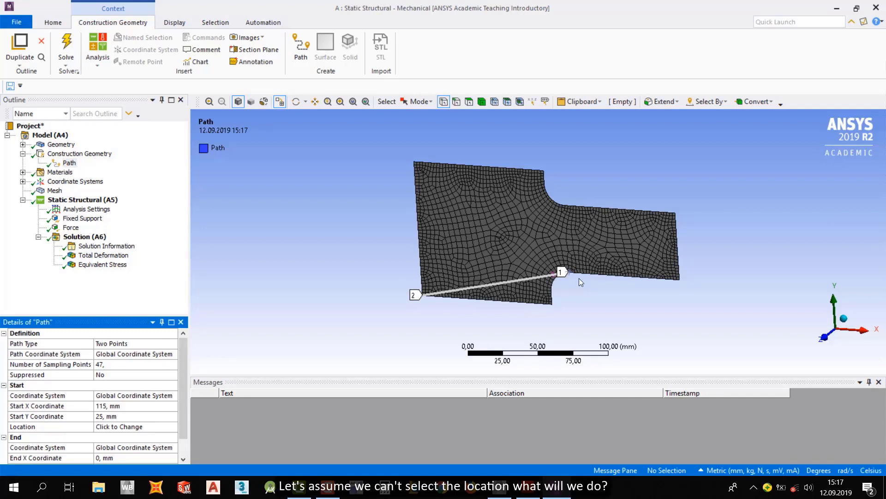
Step: Set the path's end point to X 115 mm, Y 75 mm in the Global Coordinate System
scroll(115, 387, down, 1)
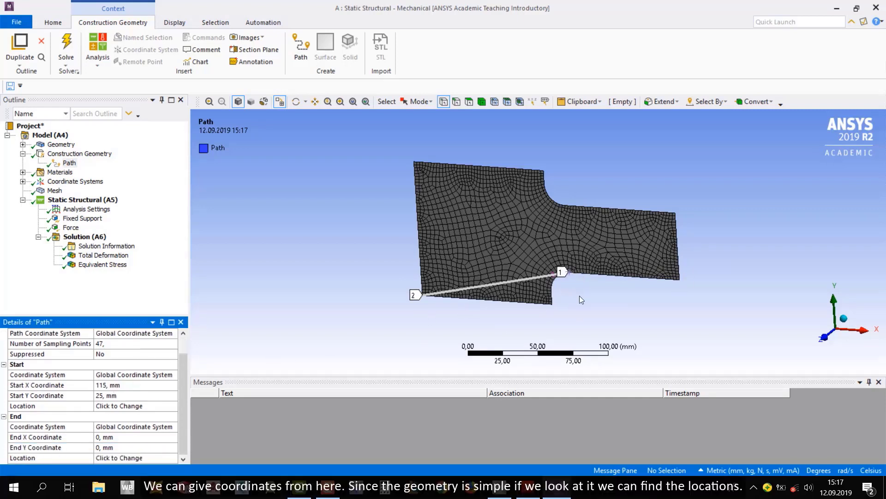
click(118, 436)
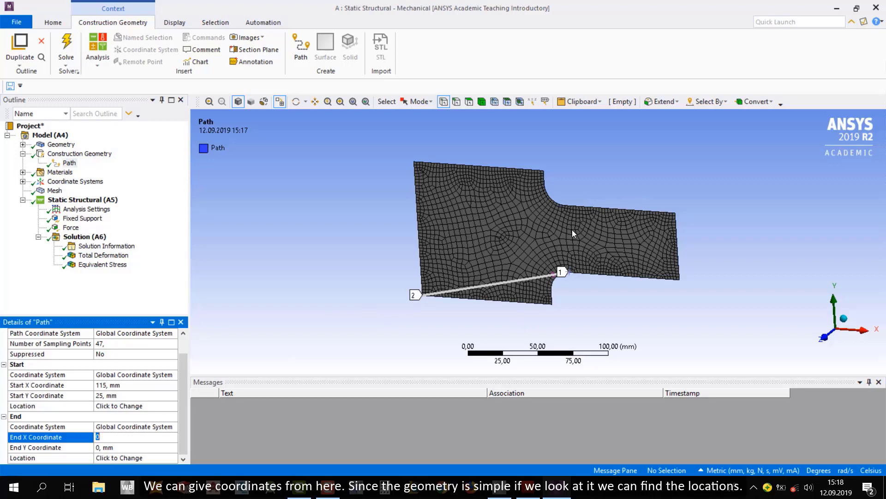
middle_drag(564, 257, 779, 314)
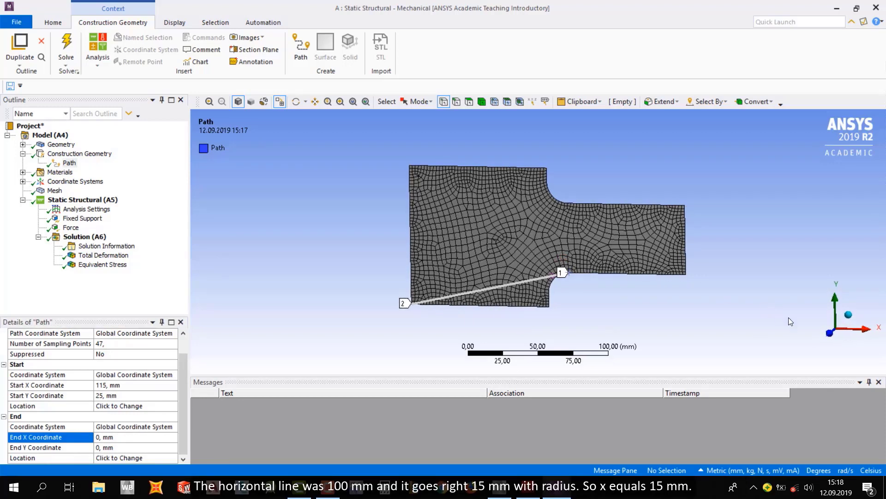
click(827, 332)
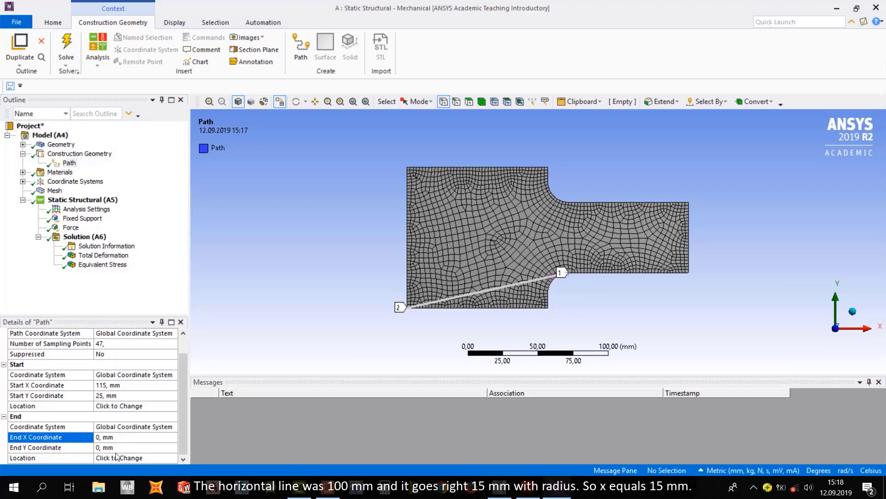
click(114, 436)
text(115)
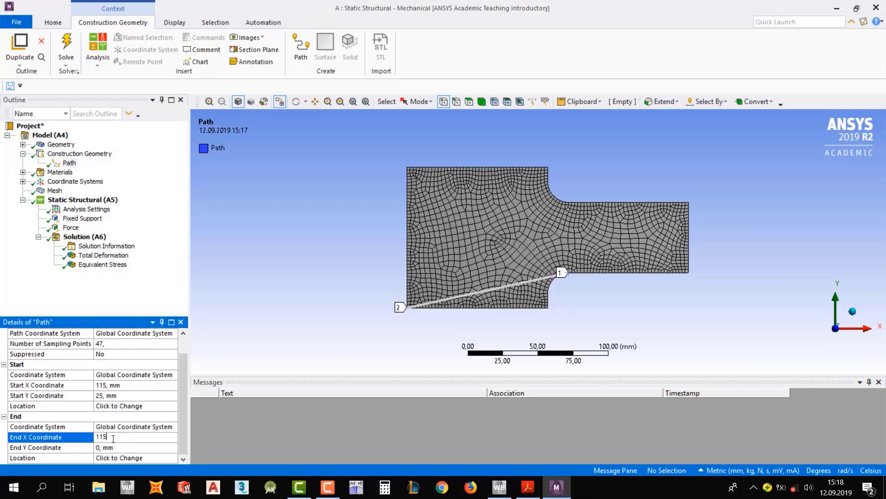
key(Return)
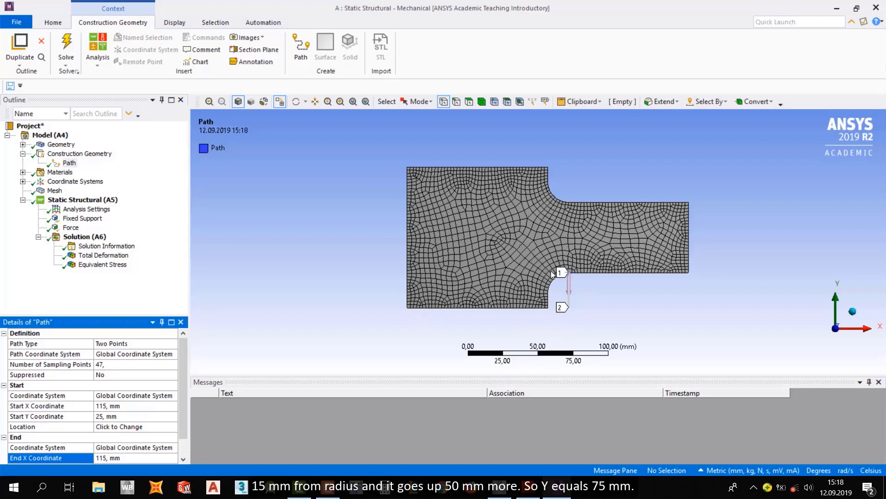
scroll(92, 457, down, 1)
click(112, 448)
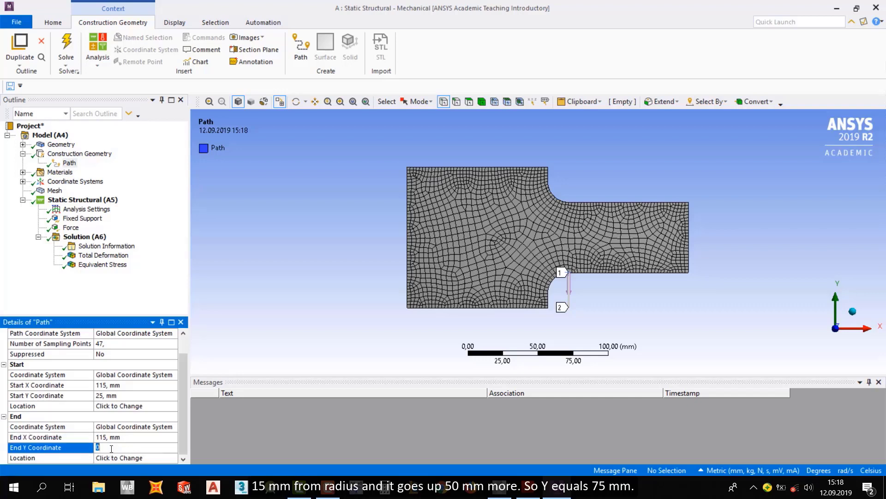
text(75)
key(Return)
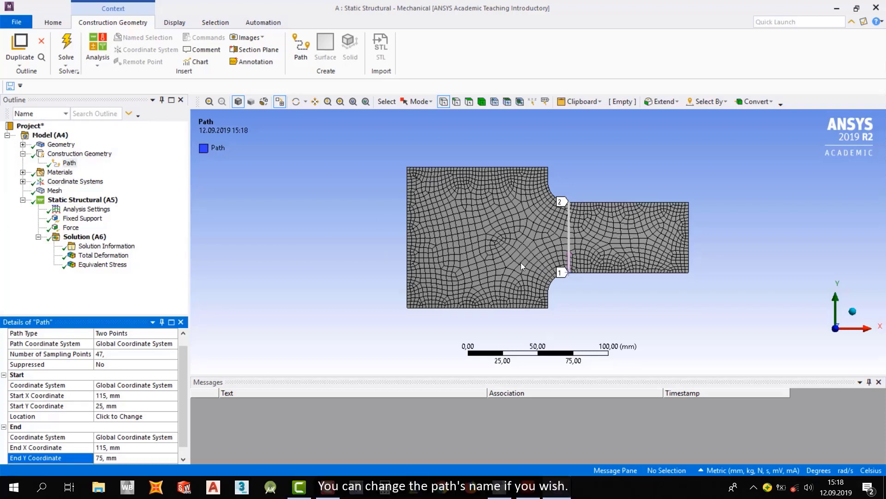
Step: Rename the path construction geometry as Yol, and collapse the Construction Geometry branch
scroll(126, 412, down, 1)
scroll(129, 406, up, 3)
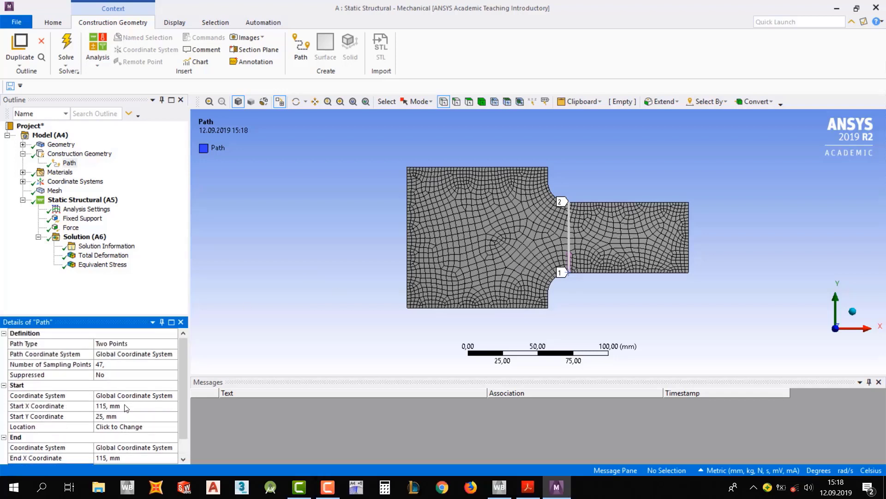
click(69, 164)
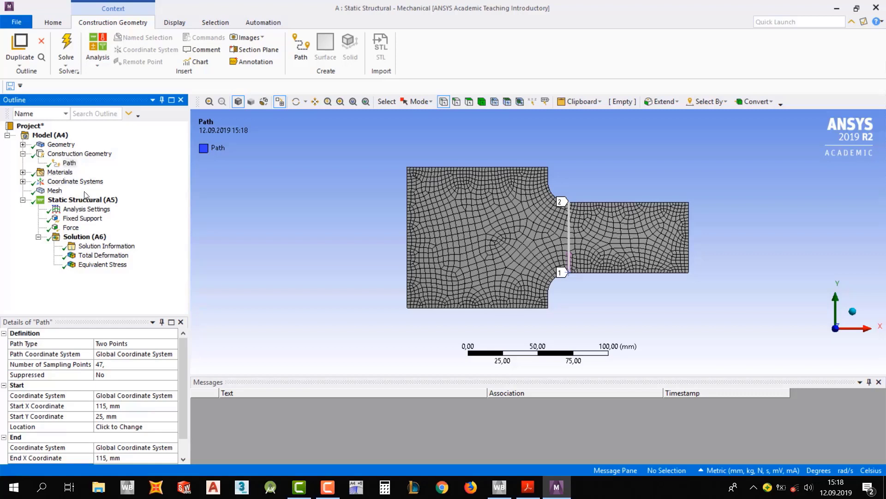
key(F2)
text(Yol)
key(Return)
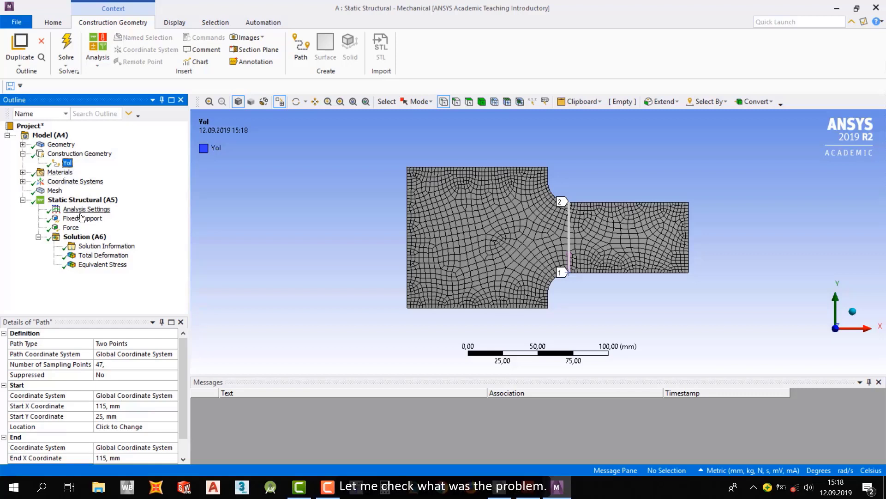
click(23, 154)
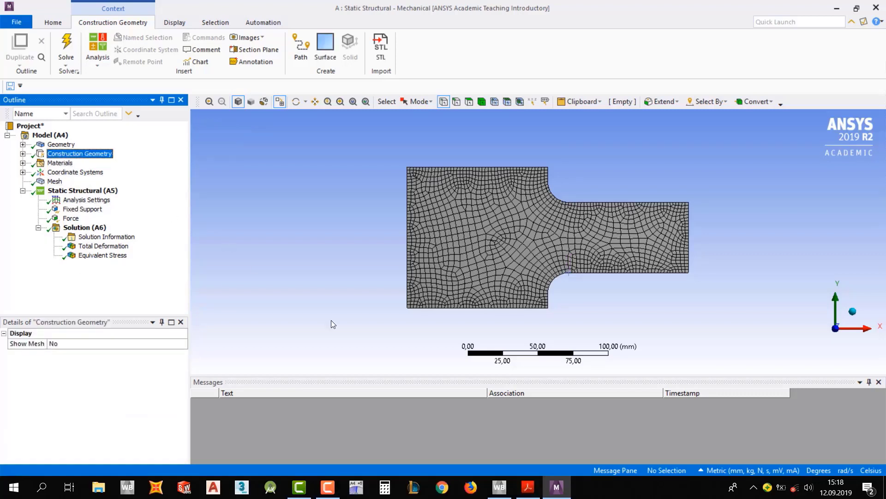
Step: Insert a second Equivalent (von-Mises) stress result under Solution (A6)
click(83, 228)
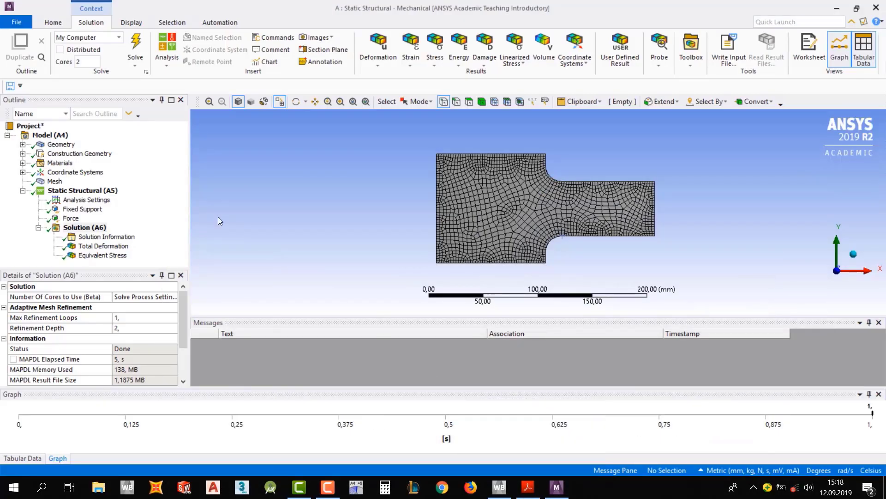
click(103, 255)
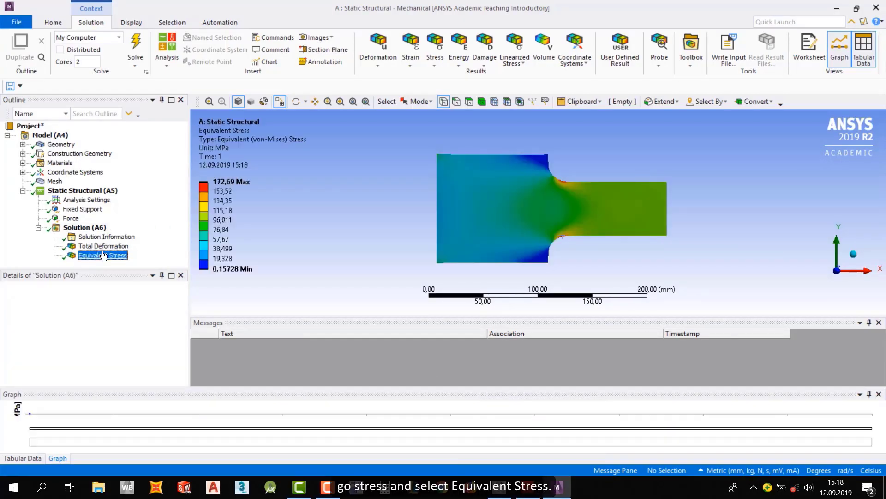
click(85, 228)
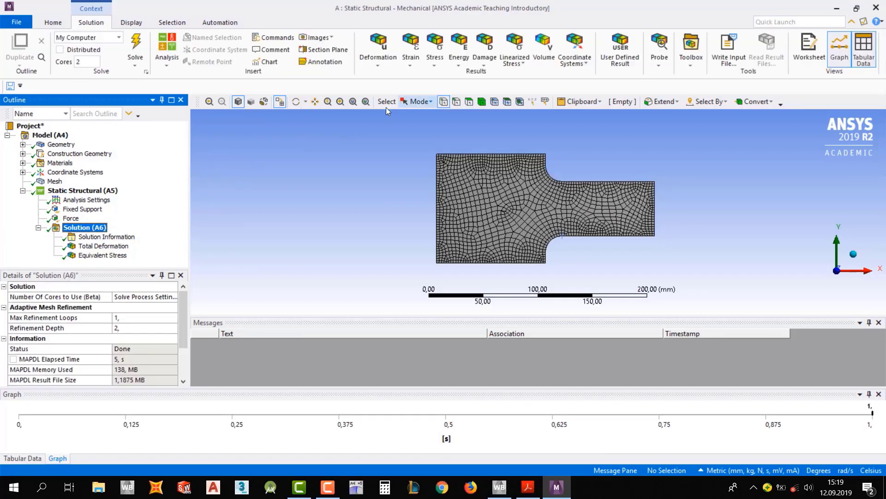
click(436, 60)
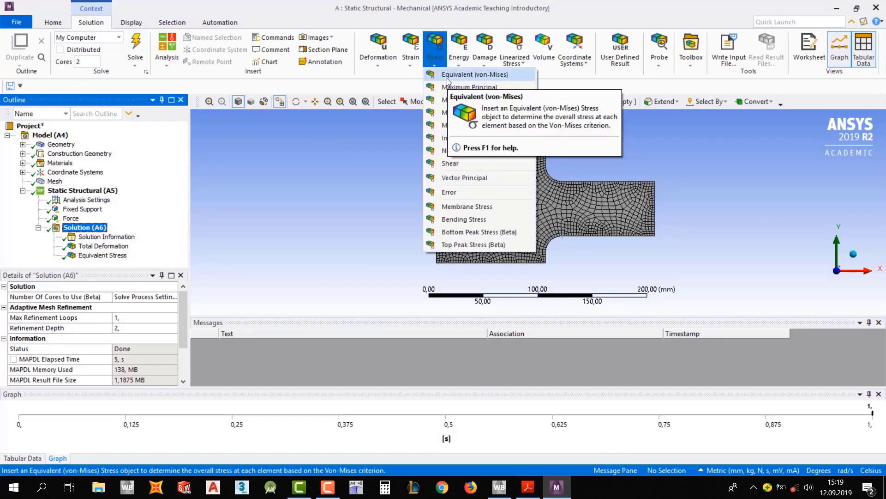
click(446, 78)
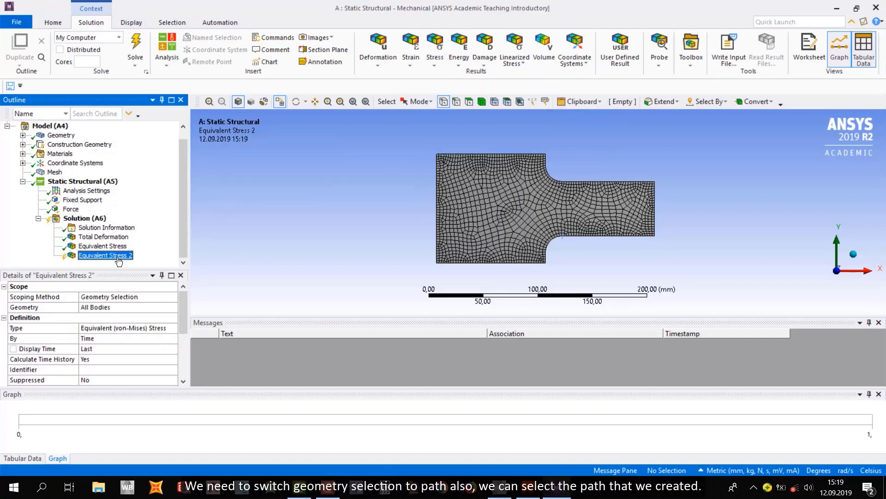
Step: Scope the new equivalent stress result by Path, using the path Yol
click(110, 308)
click(159, 297)
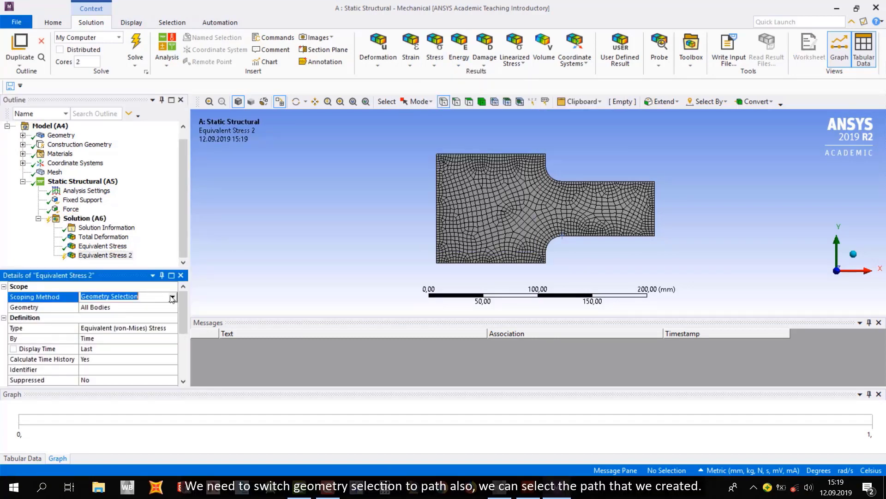
click(172, 296)
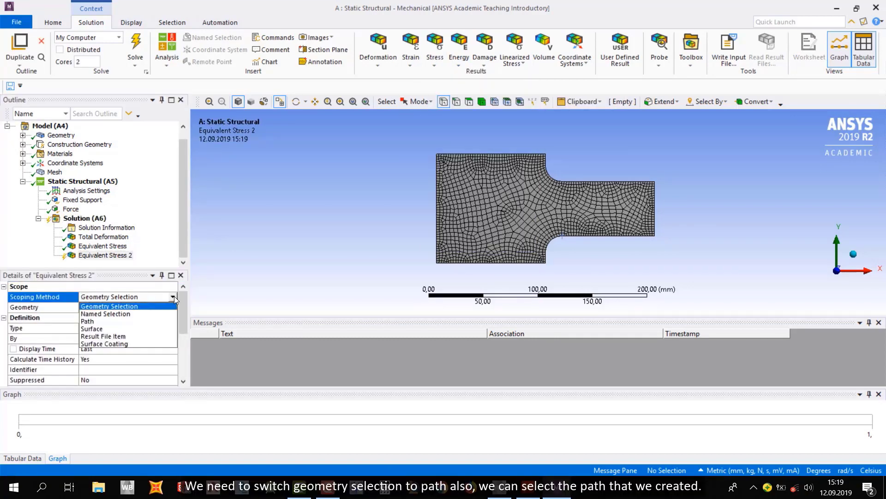
click(92, 321)
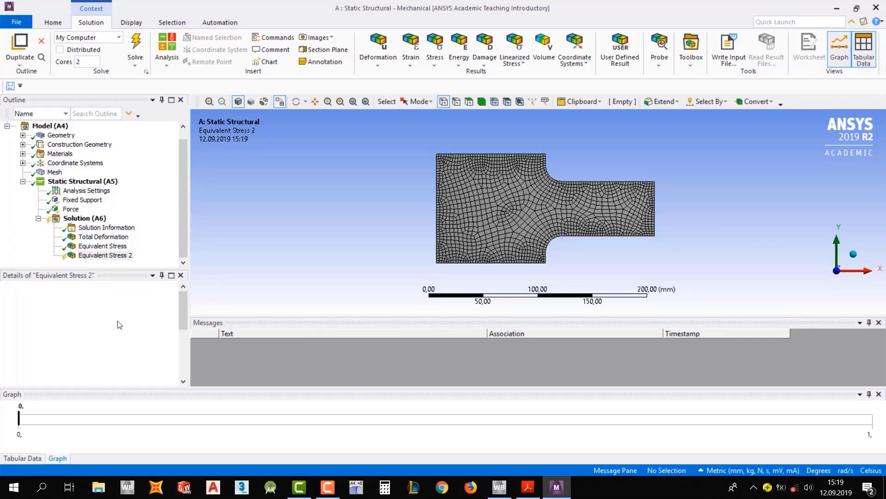
click(93, 308)
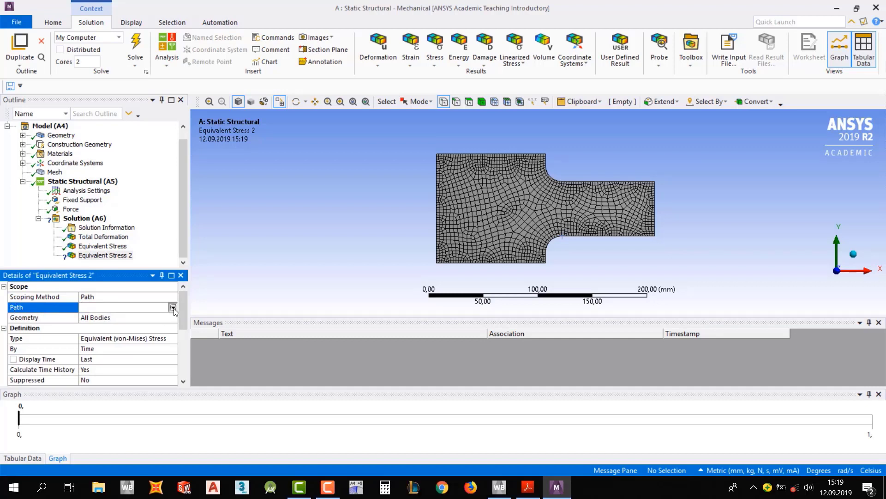
click(173, 307)
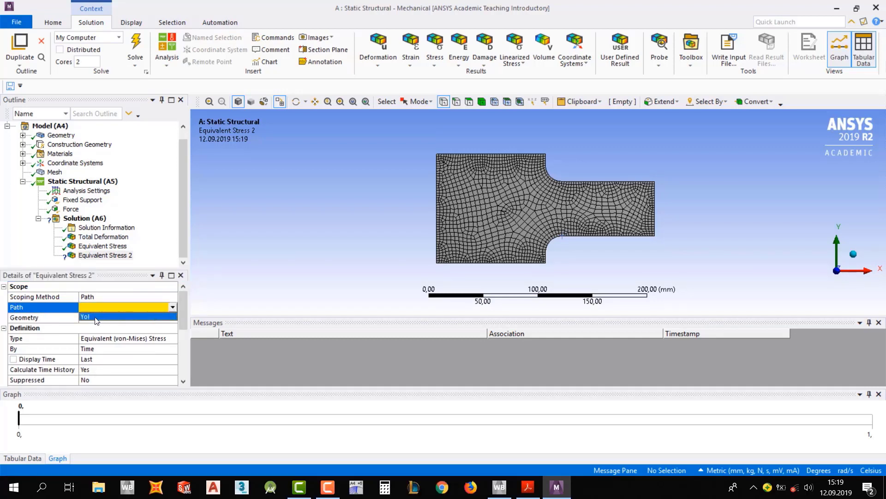
click(97, 319)
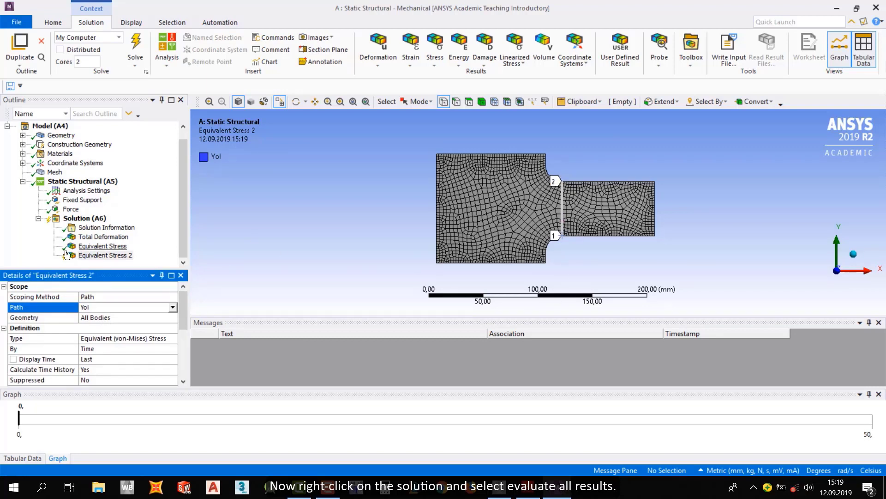
Step: Evaluate all results of Solution (A6)
scroll(130, 357, down, 3)
scroll(130, 357, up, 3)
click(85, 219)
right_click(86, 219)
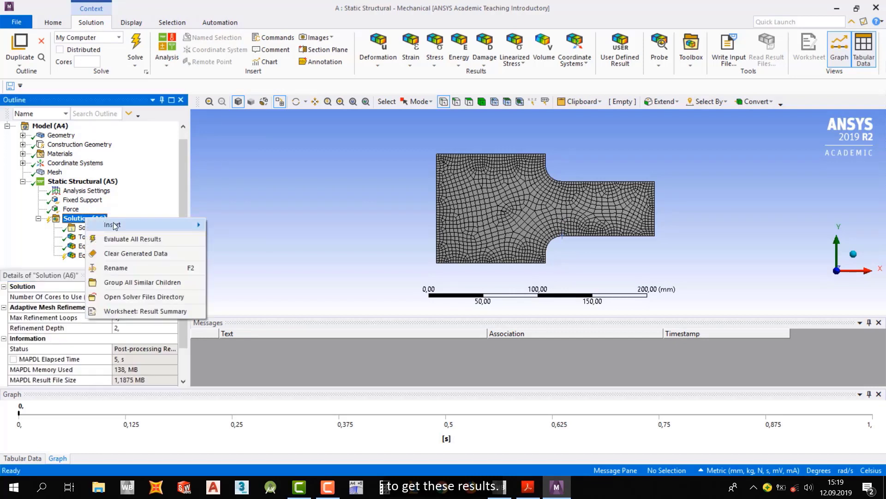
click(151, 238)
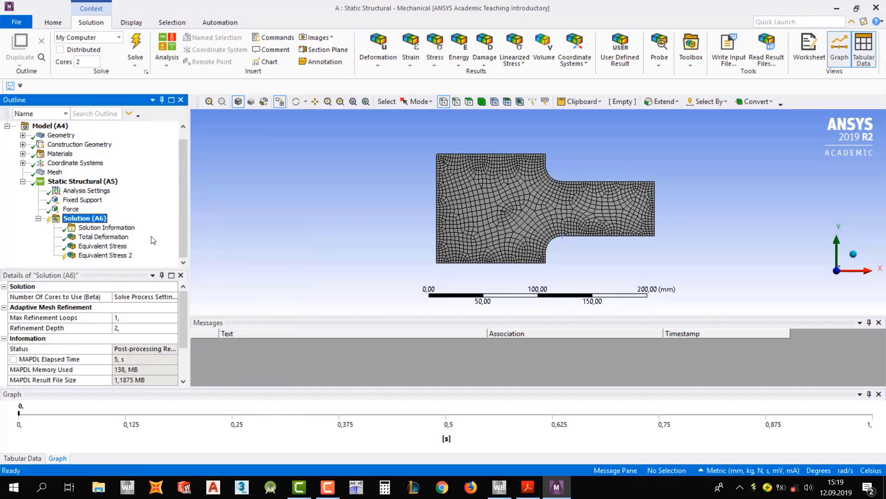
Step: Rename the path-scoped equivalent stress result as Stress_Along_Path
click(116, 257)
key(F2)
text(Stress_)
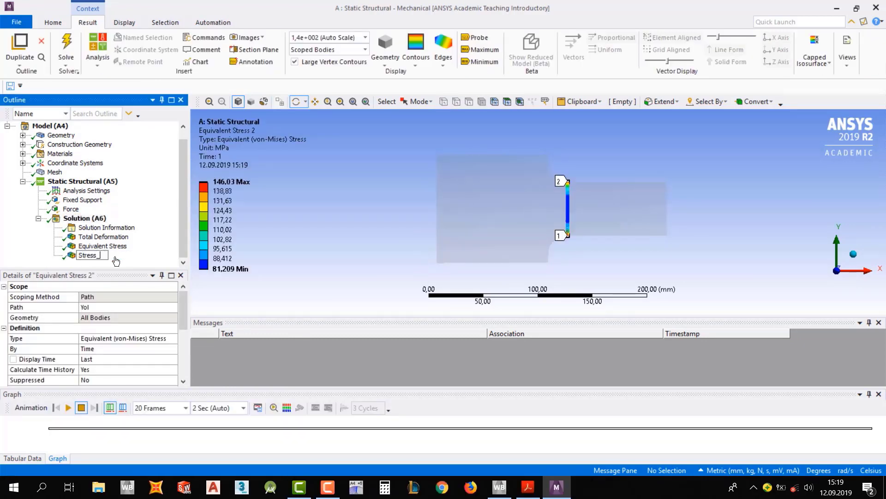
text(Along_Path)
key(Return)
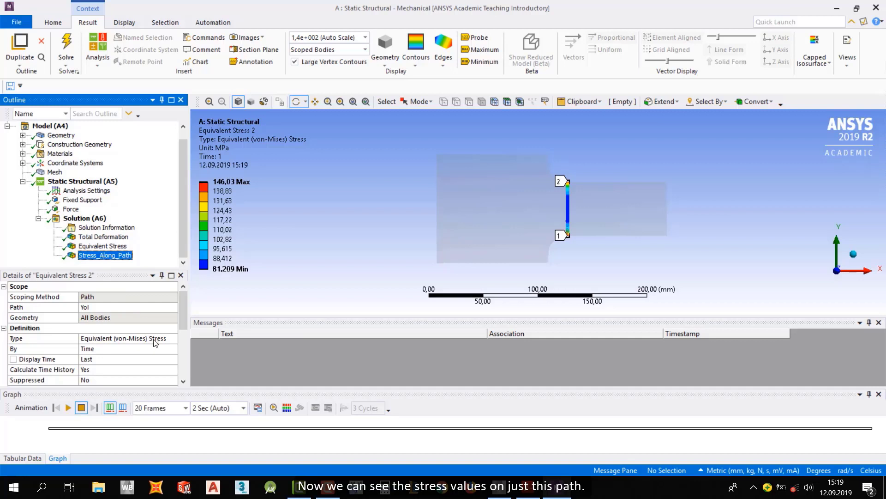
Step: Review the minimum, maximum and average stress of Stress_Along_Path, and show its maximum and minimum labels on the model
scroll(127, 323, down, 5)
scroll(549, 245, up, 2)
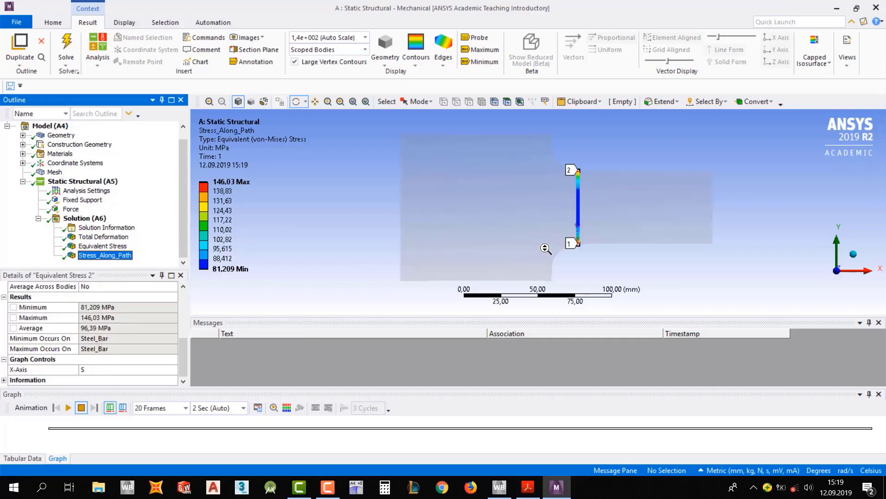
drag(599, 199, 567, 153)
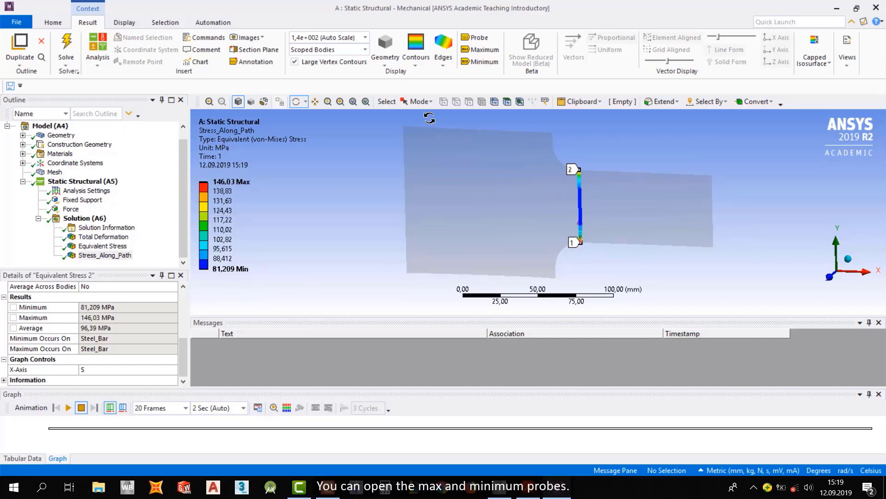
click(483, 50)
click(483, 61)
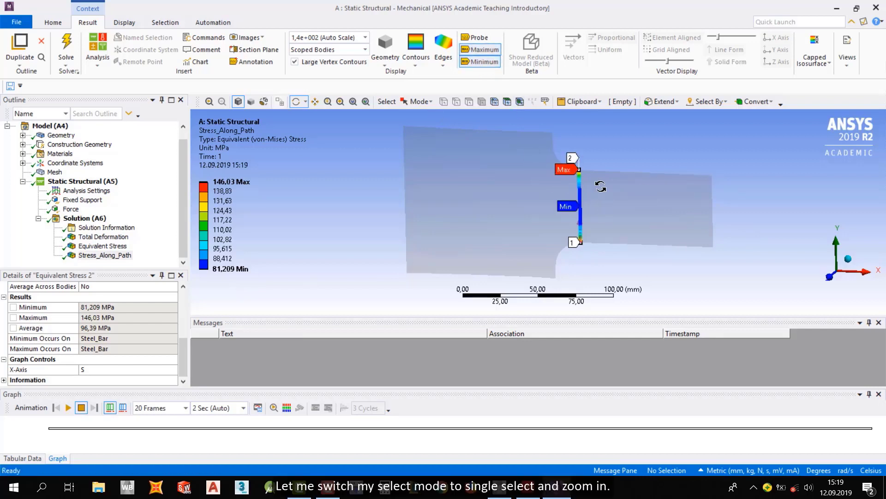
Step: Switch the selection mode to Single Select, and examine the maximum and minimum stress locations on the path up close
click(418, 102)
click(427, 115)
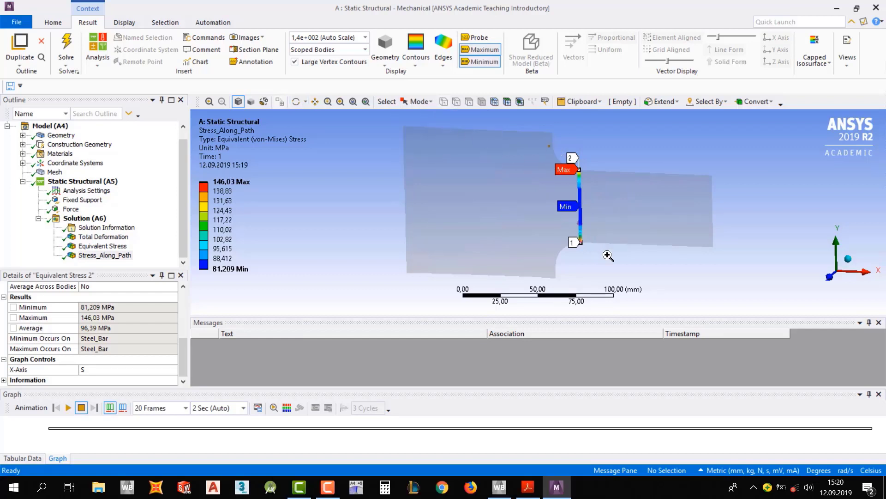
scroll(619, 273, up, 2)
scroll(554, 205, up, 2)
middle_drag(554, 207, 556, 225)
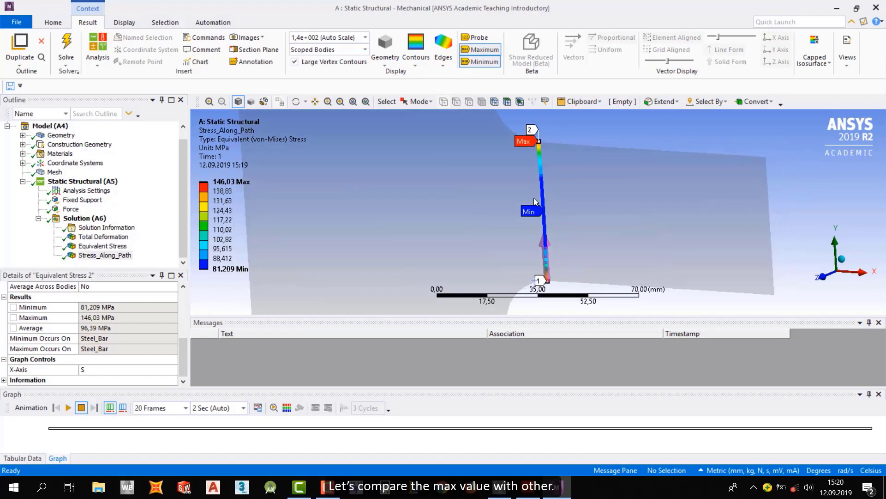
Step: Display the full-body Equivalent Stress result to compare its maximum with the path result, and return to the Workbench project
click(111, 247)
scroll(461, 259, down, 4)
middle_drag(471, 268, 488, 281)
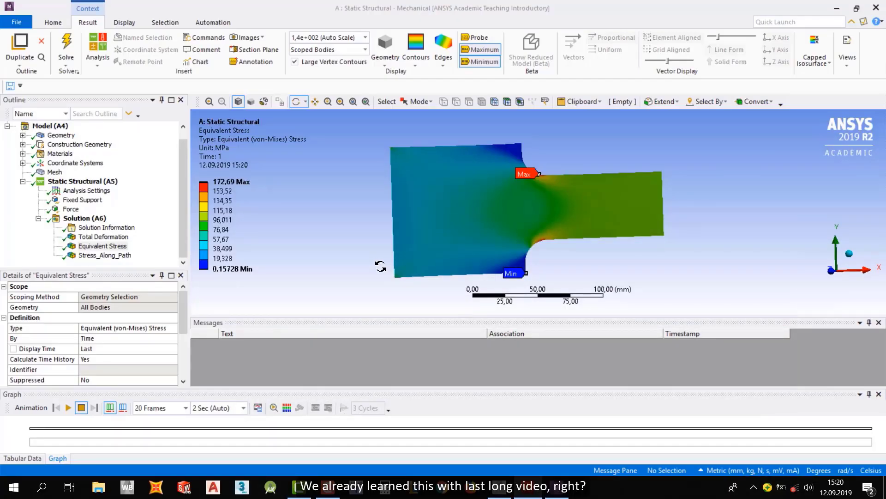
drag(432, 252, 369, 248)
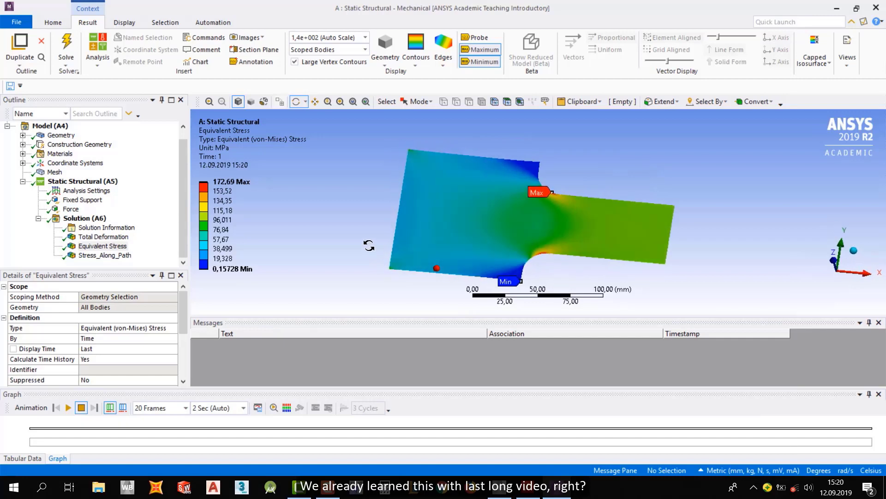
click(836, 8)
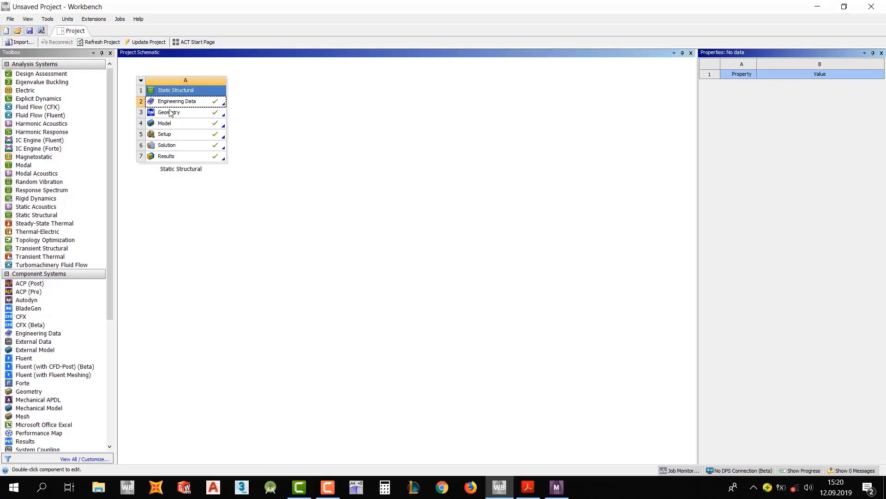
Step: Open the Static Structural geometry in DesignModeler and show the details of Sketch1 on the XY plane
right_click(170, 110)
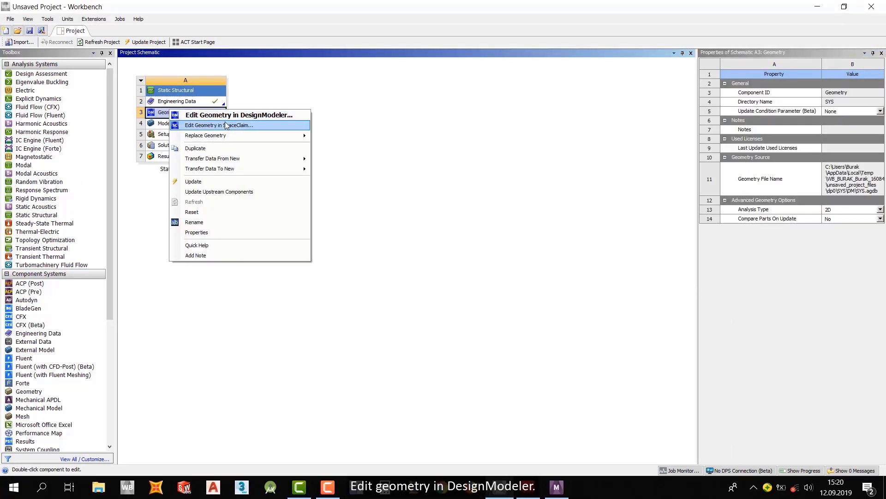
click(228, 116)
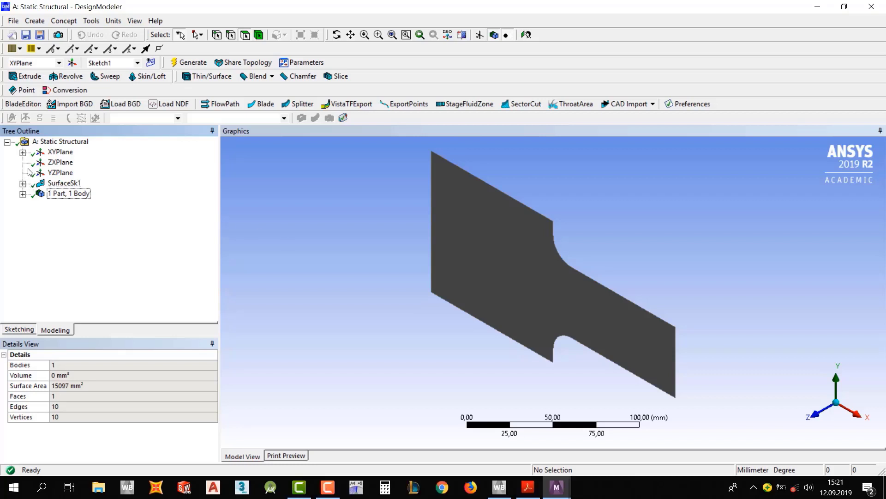
click(23, 152)
click(74, 162)
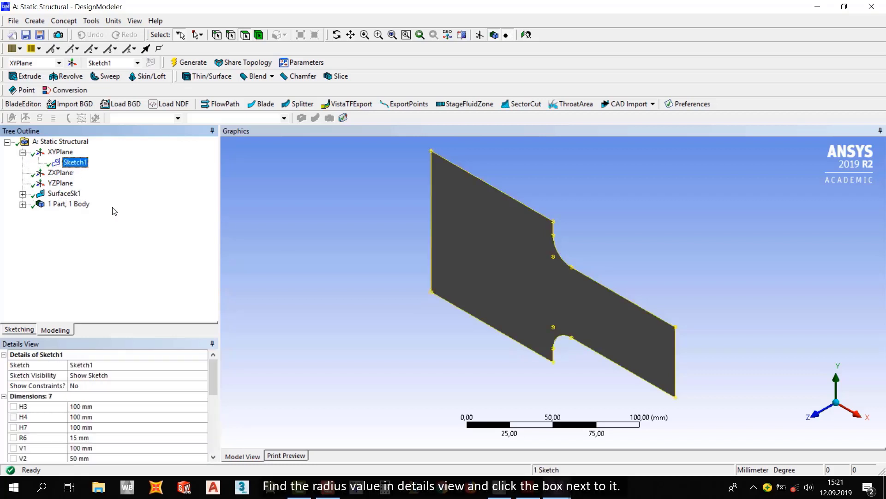
Step: Make the sketch's fillet radius dimension R6 a design parameter named Radius
drag(209, 379, 214, 389)
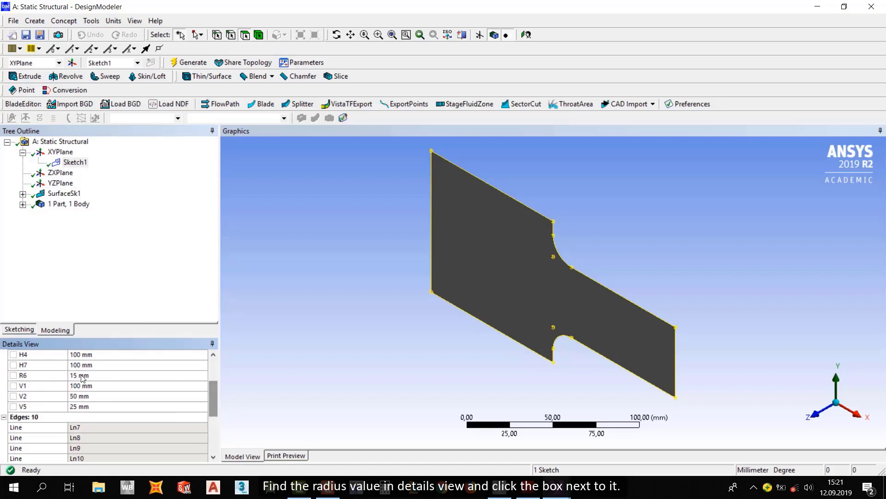
click(14, 375)
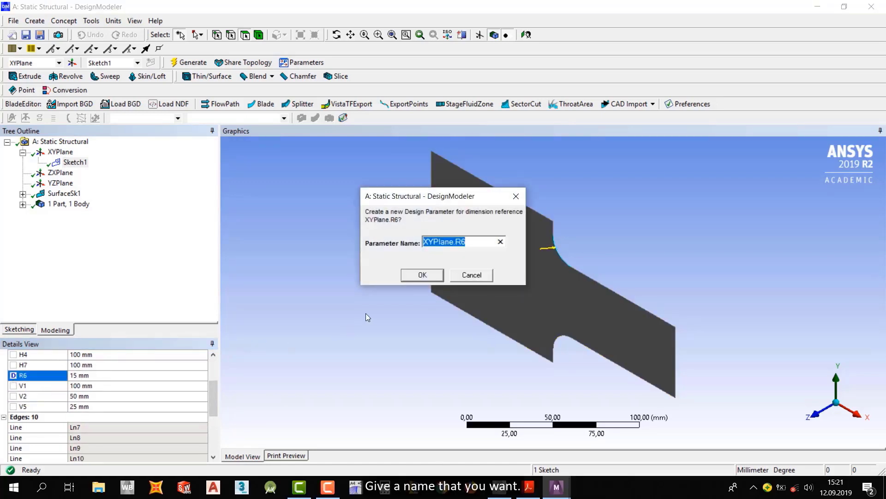
text(Radius)
key(Return)
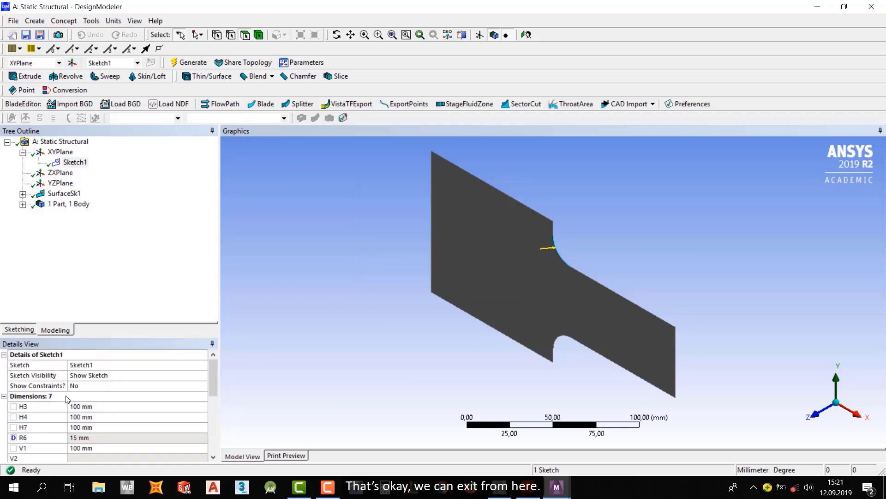
Step: Leave DesignModeler and open the Parameter Set in the Workbench project
click(817, 6)
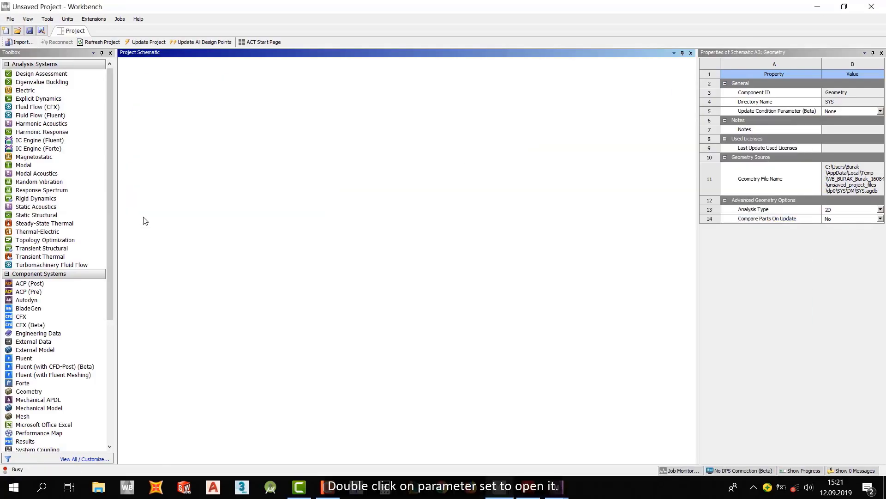
click(144, 219)
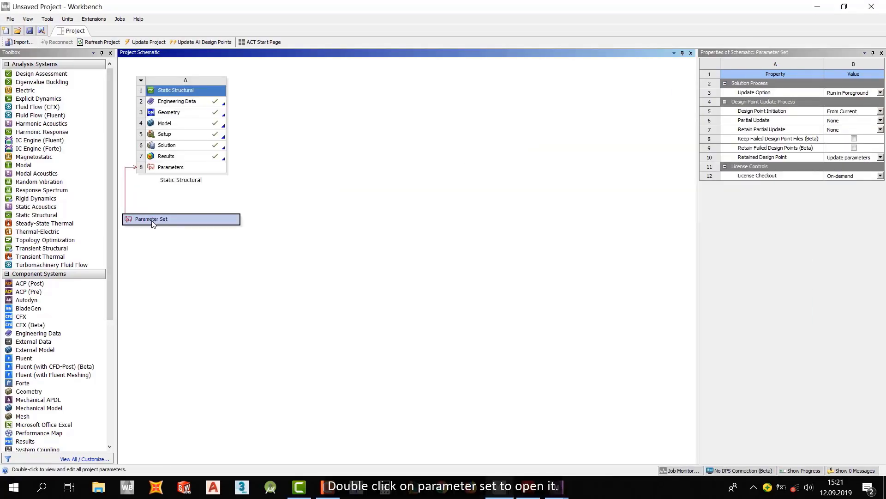
double_click(154, 224)
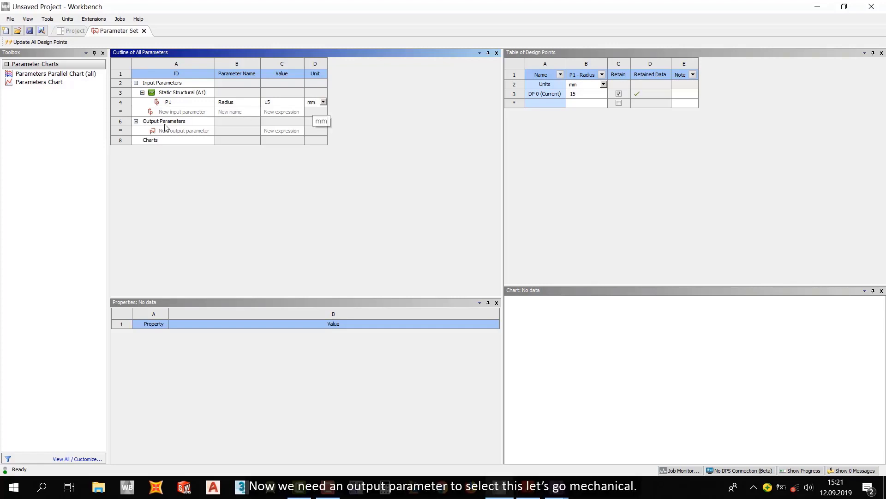
Step: Switch to Mechanical and mark the maximum value of the Equivalent Stress result as an output parameter
mouse_move(556, 487)
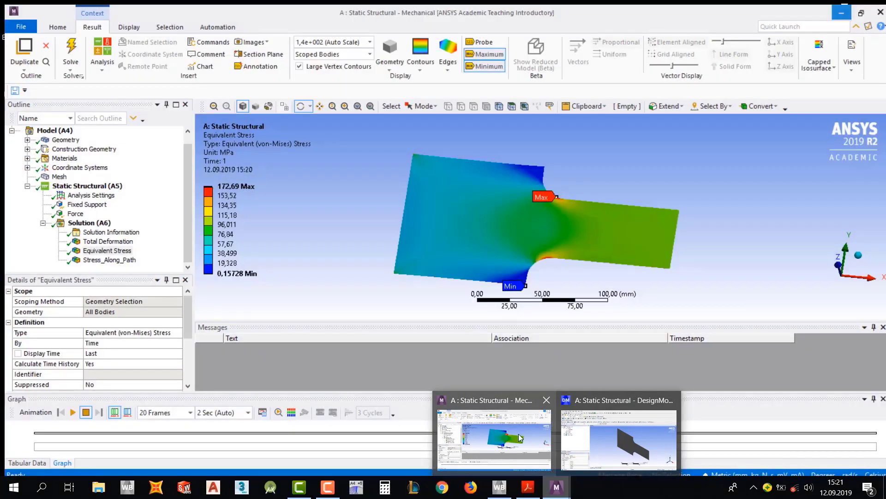
click(519, 439)
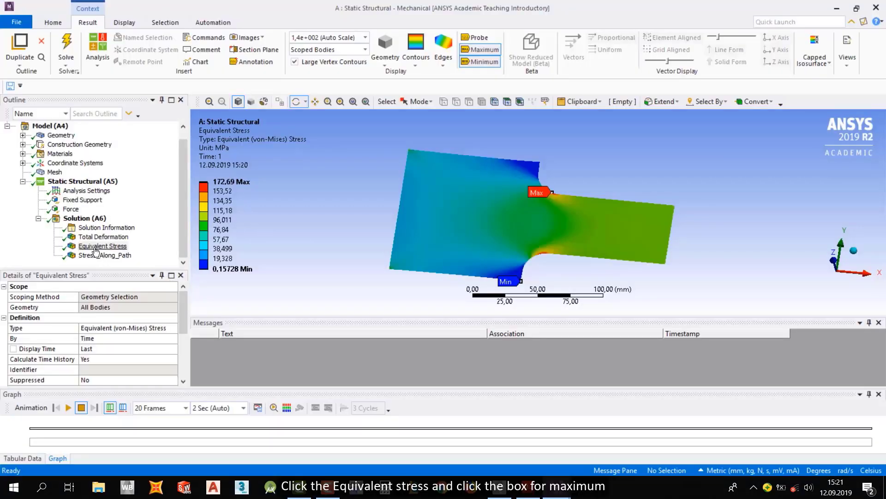
click(102, 246)
scroll(97, 372, down, 1)
scroll(98, 370, down, 1)
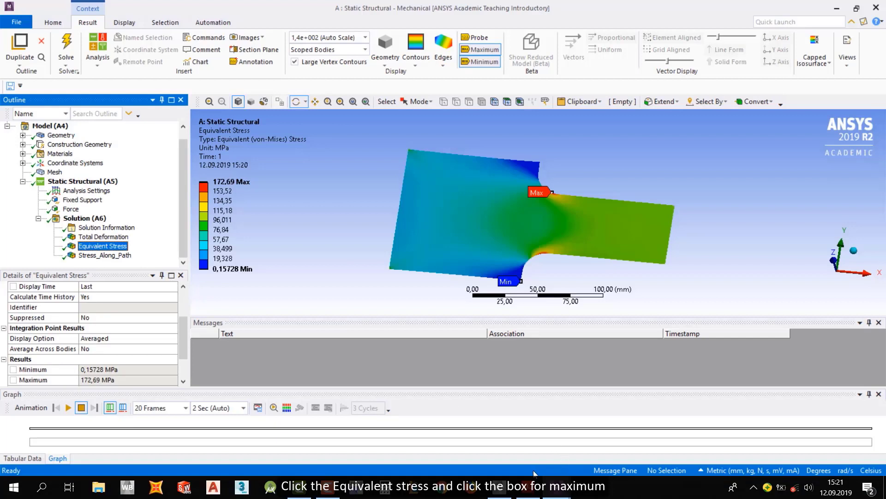
scroll(65, 366, down, 1)
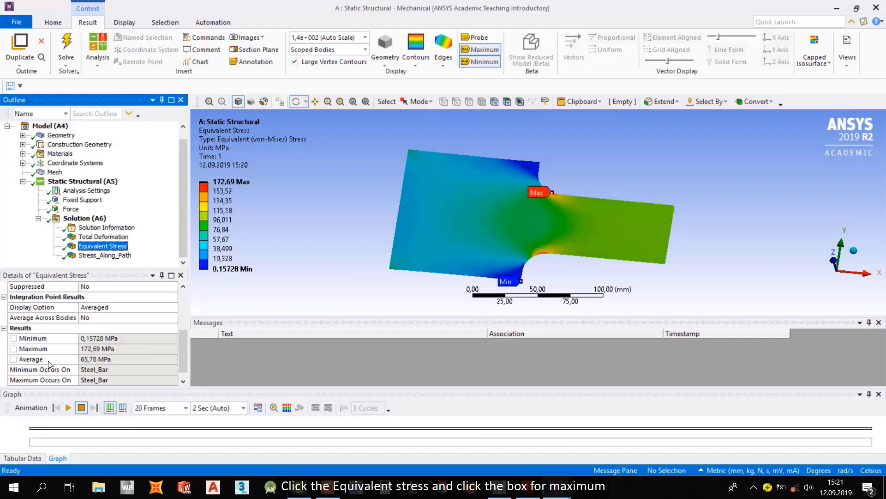
click(13, 349)
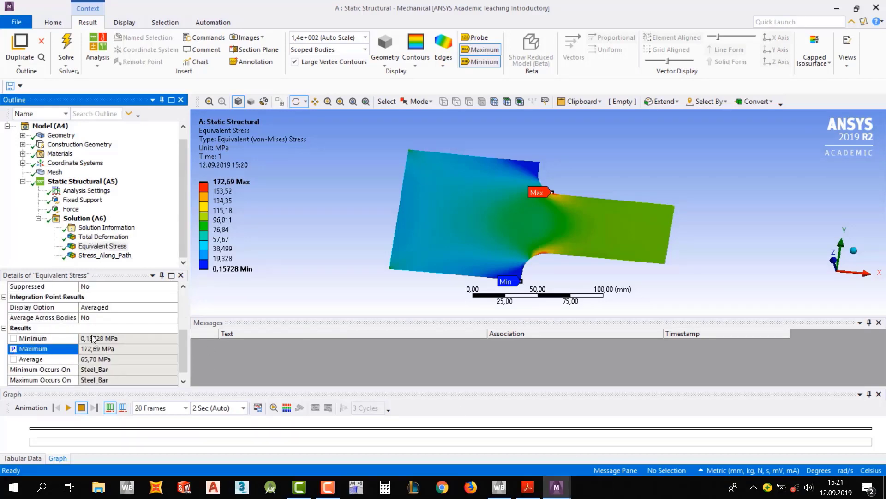
Step: Mark the maximum value of the Total Deformation result as an output parameter, and return to the Workbench Parameter Set
click(119, 238)
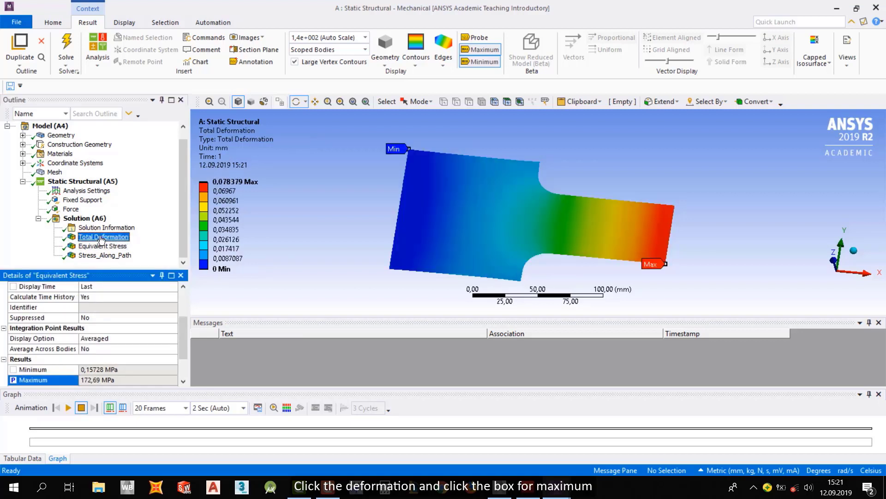
scroll(99, 337, down, 2)
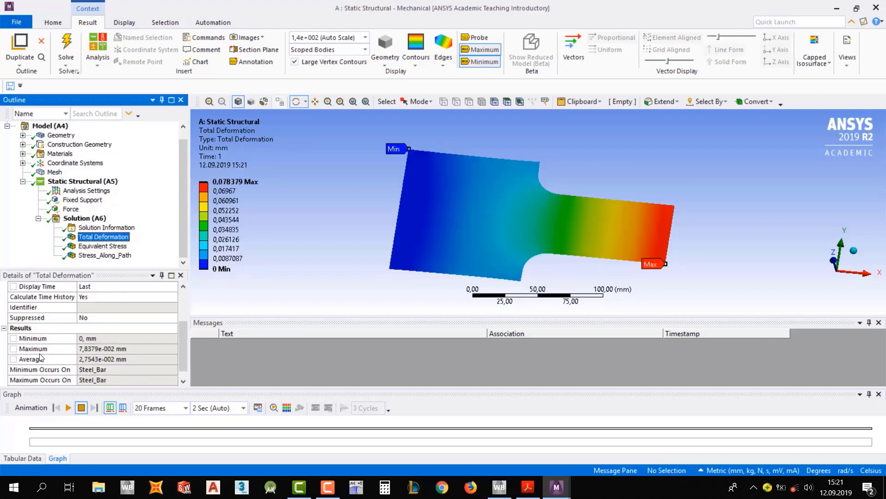
click(15, 349)
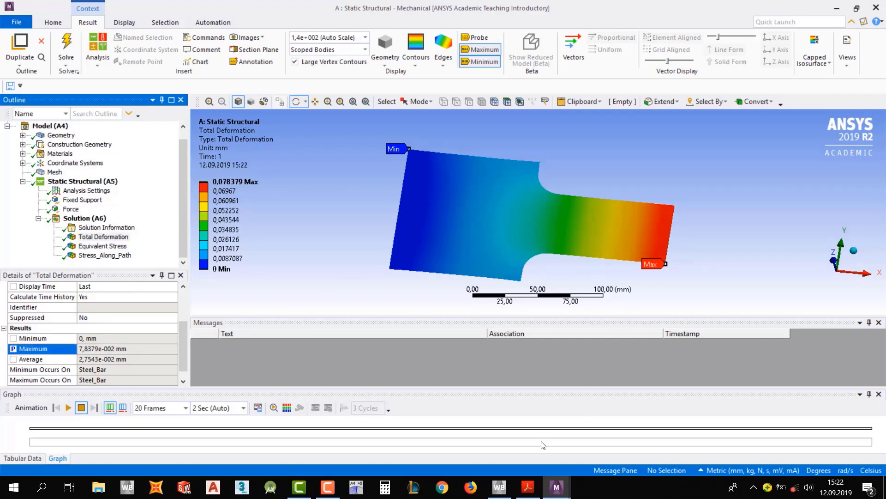
click(499, 486)
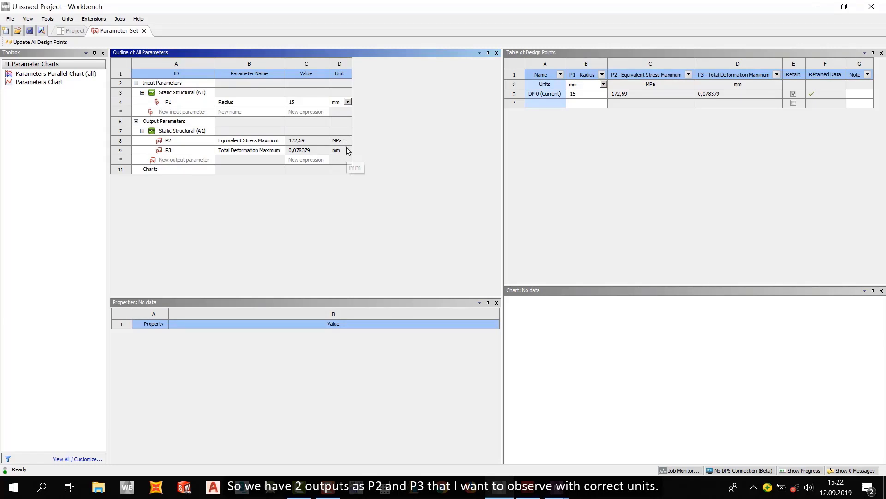
Step: Add three design points with Radius values of 12,5, 10 and 7,5 mm
click(583, 101)
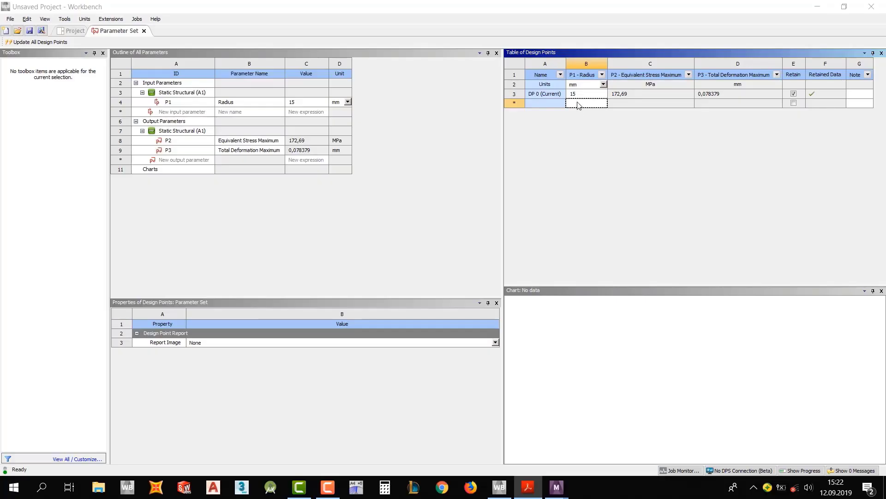
click(579, 105)
text(12)
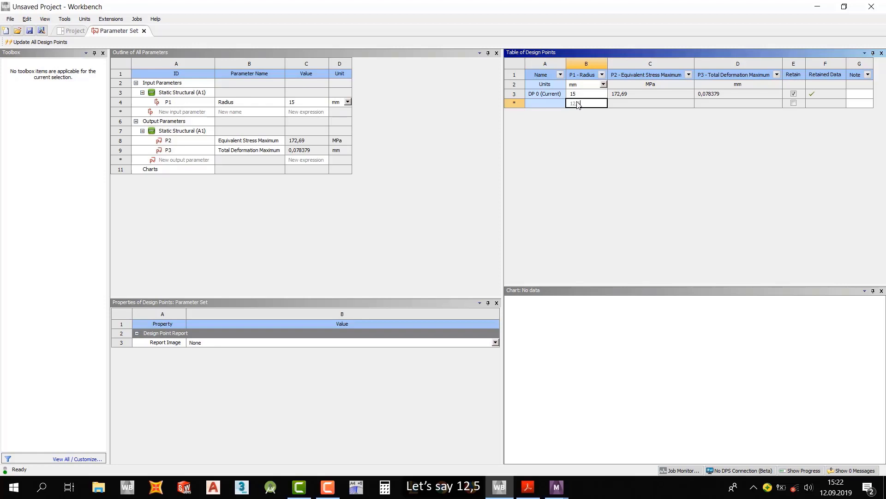
text(,5)
key(Return)
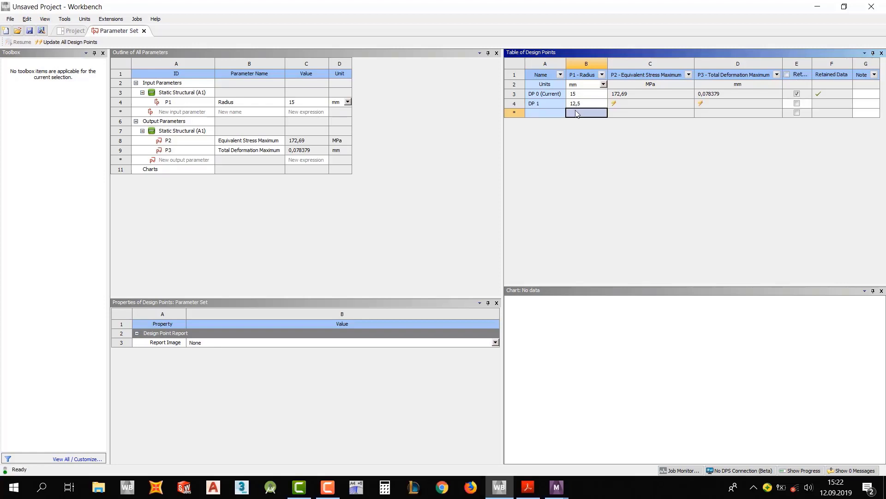
text(10)
key(Return)
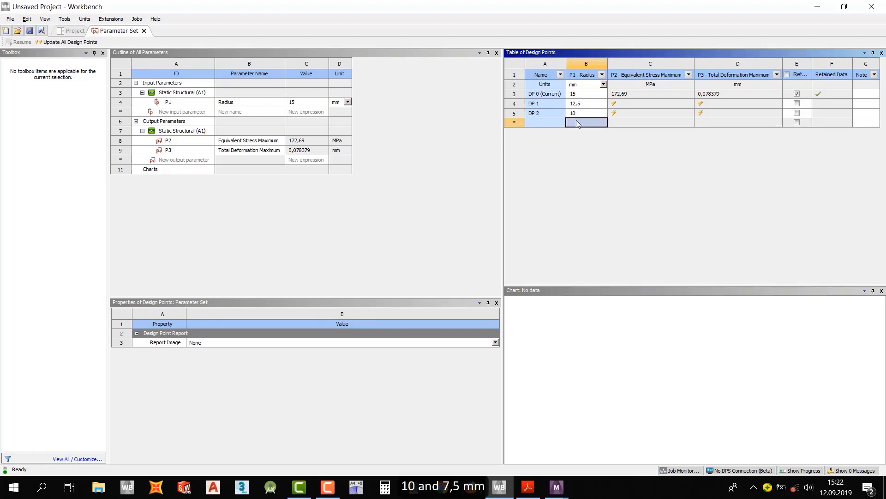
text(7,5)
key(Return)
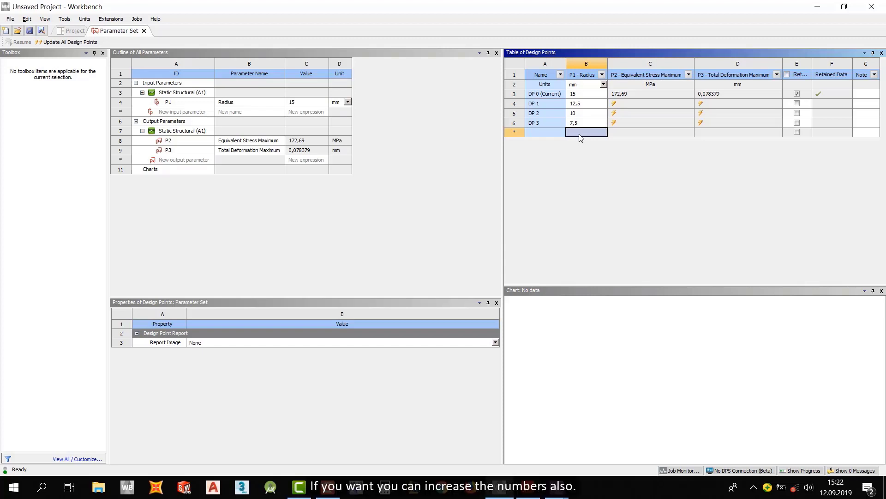
Step: Add two more design points with larger Radius values of 17,5 and 20 mm
text(17,5)
key(Return)
text(20)
key(Return)
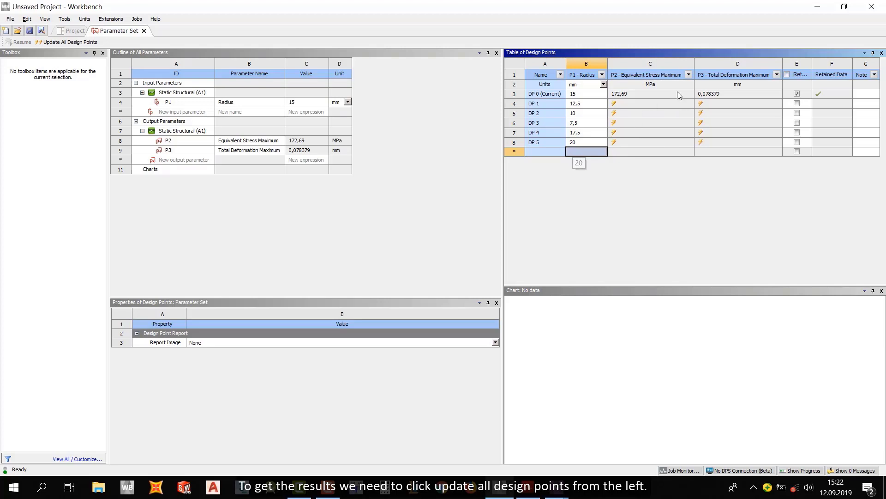
Step: Update all design points, accept that open editors may close, and show the solution progress
click(74, 42)
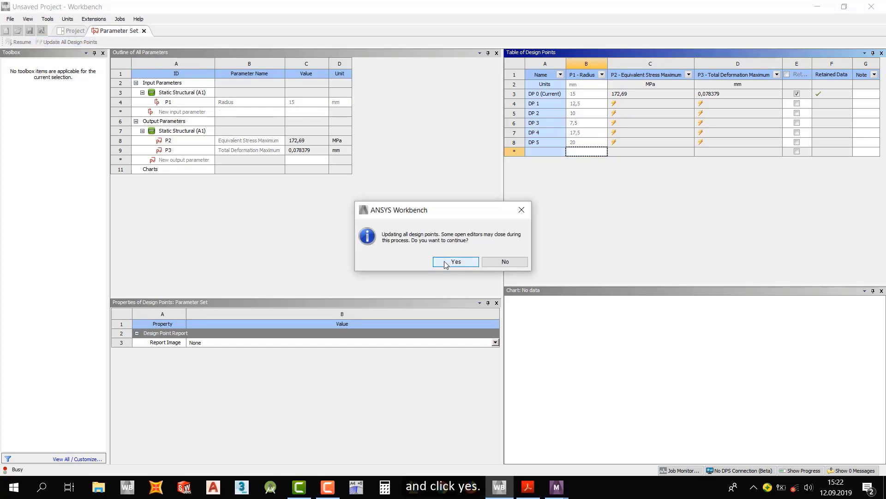
click(445, 263)
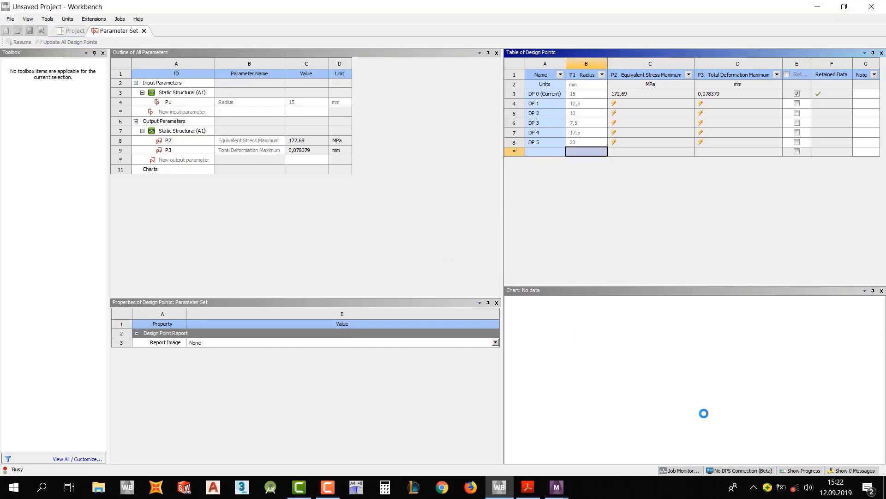
click(801, 470)
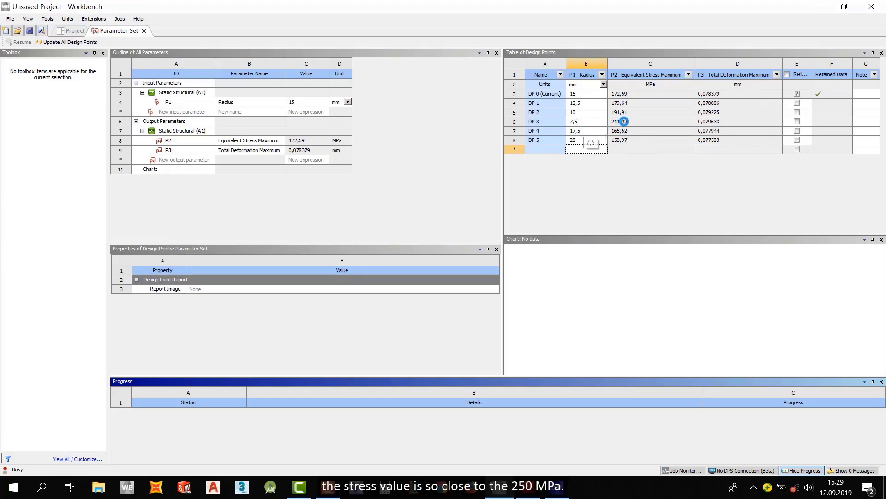
Step: Compare the maximum equivalent stress and total deformation across the design points, especially at the 7,5 mm radius
click(631, 121)
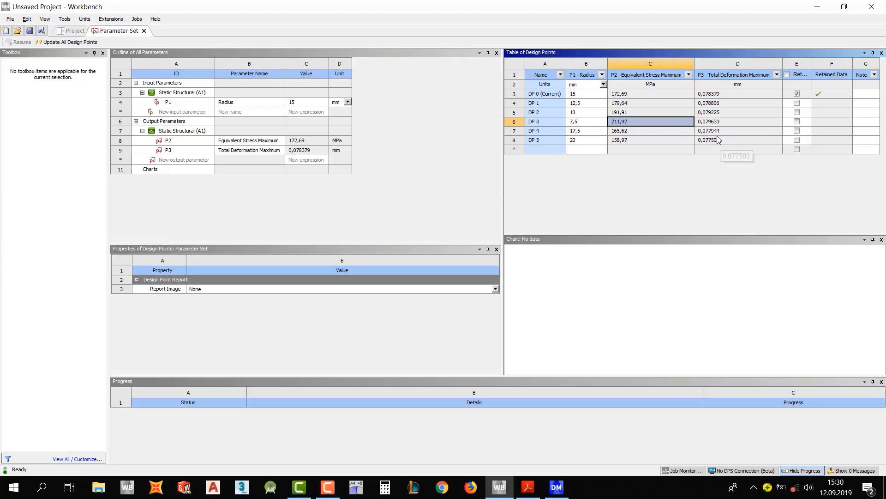
click(594, 149)
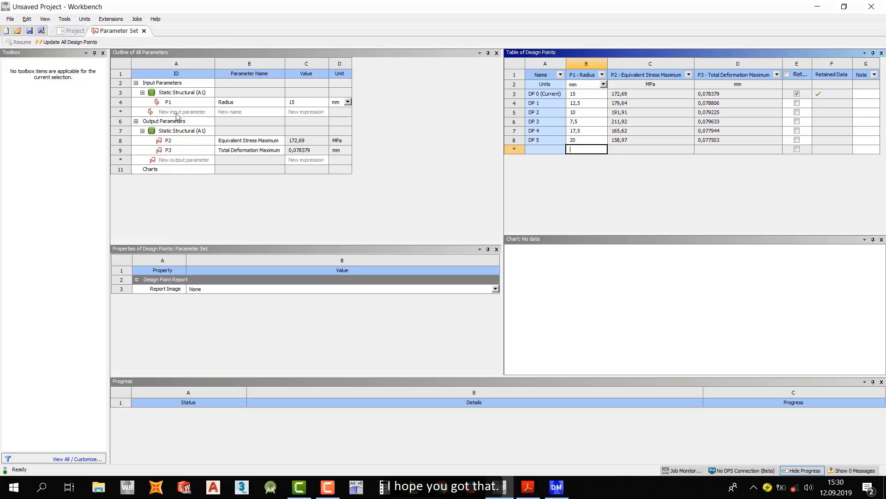
click(231, 112)
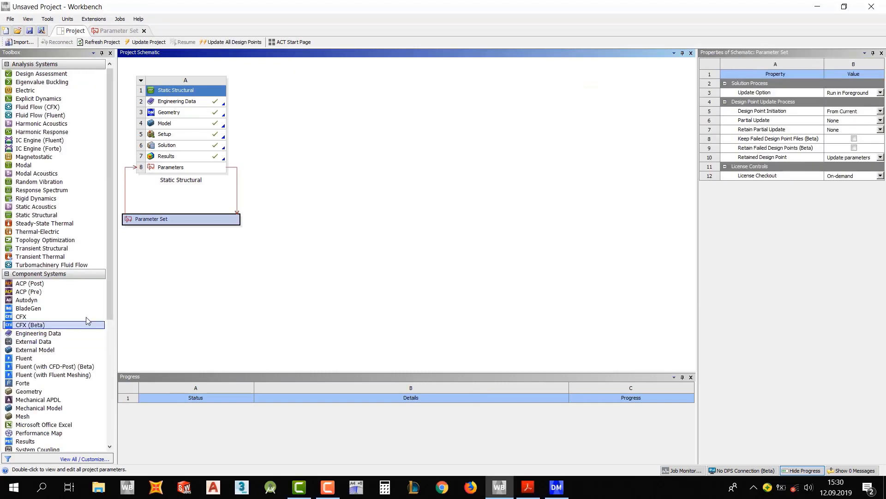
Step: Select the Response Surface Optimization system from the Design Exploration systems for the project
scroll(51, 369, down, 10)
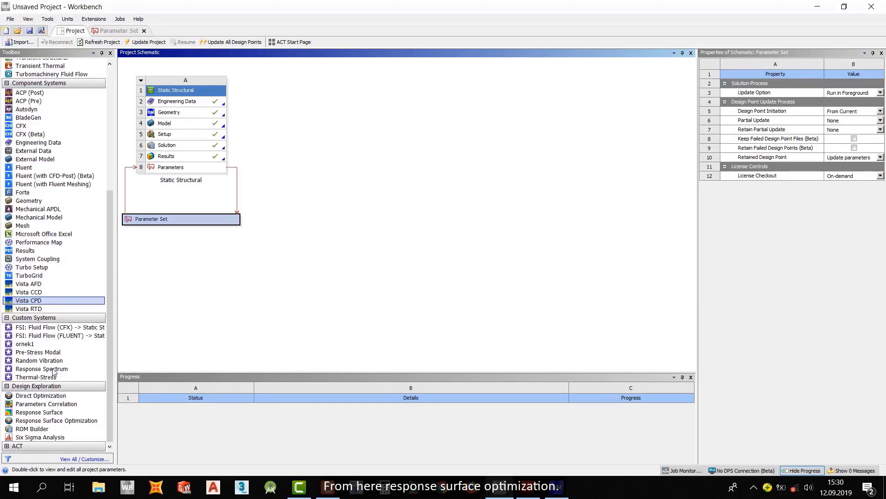
click(41, 420)
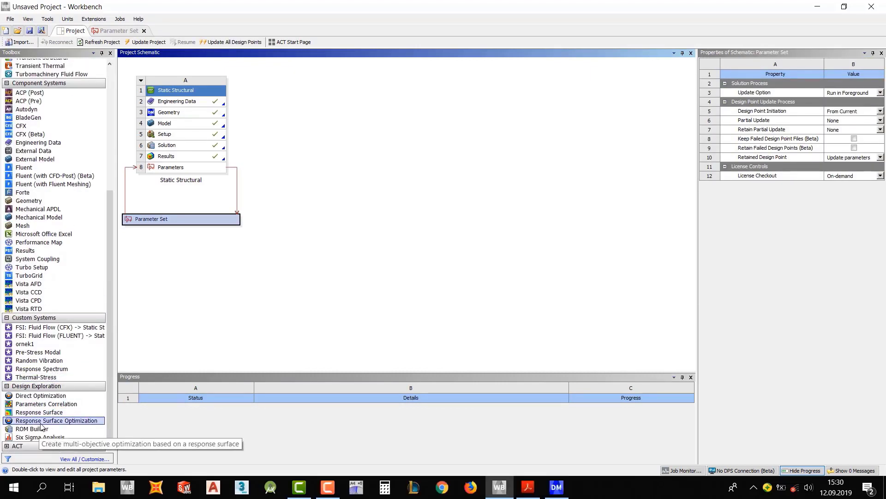